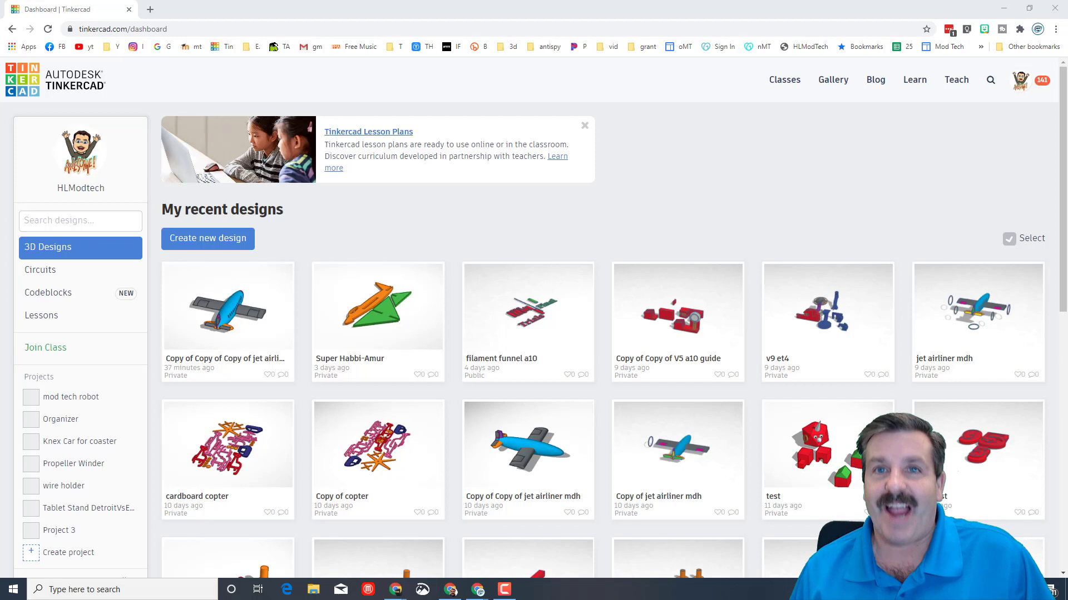
Duplicate the 'Copy of Copy of jet airliner mdh' design from its gear menu.
mouse_move(488, 425)
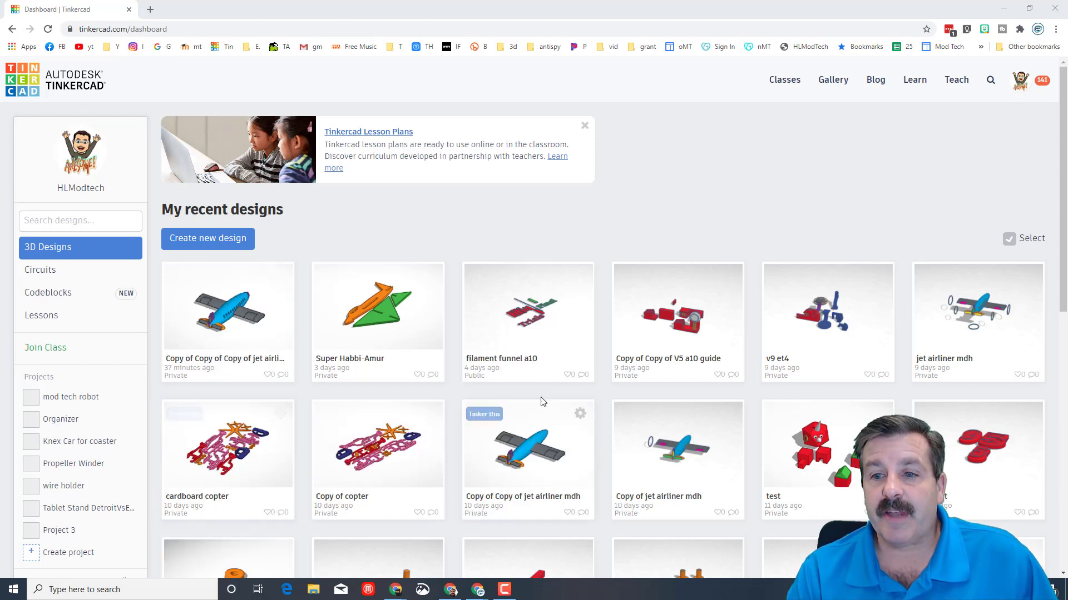
left_click(580, 414)
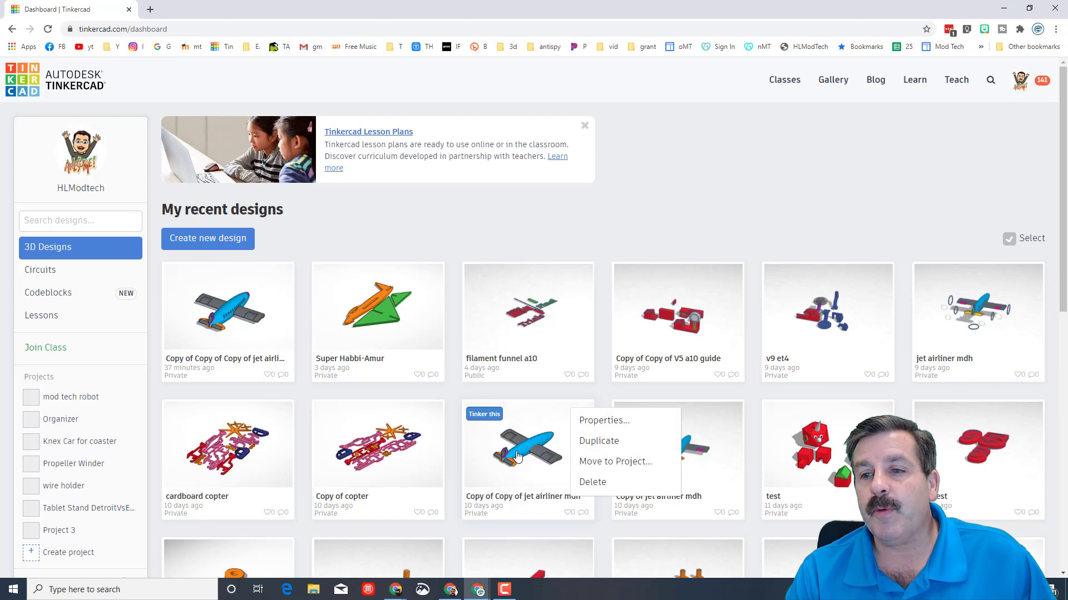
left_click(599, 442)
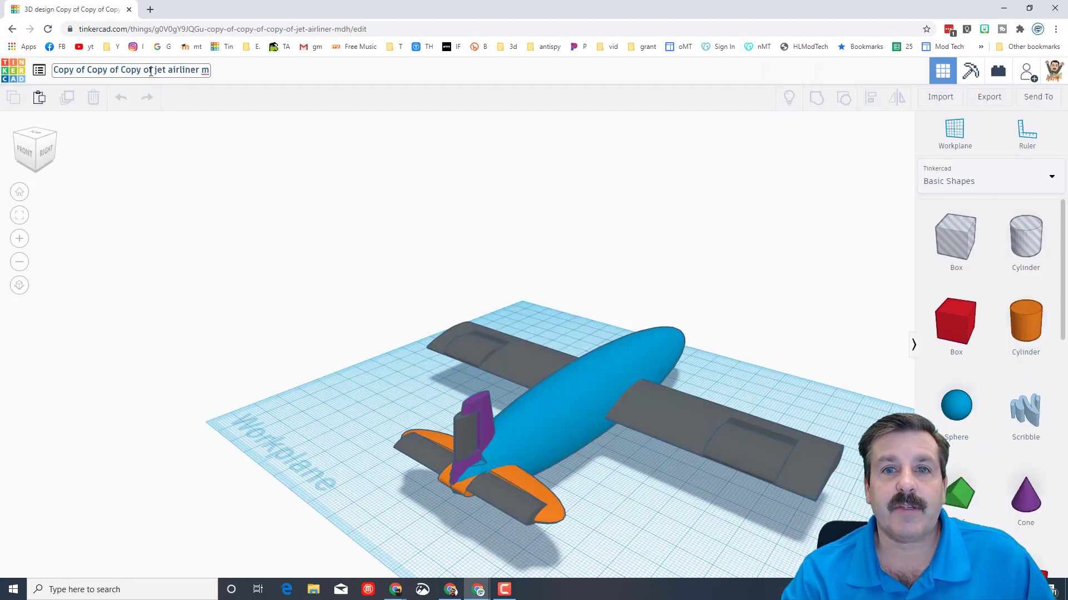
Replace the design title with 'final airliner mdh'.
left_click_drag(154, 70, 63, 72)
key("ctrl+a")
type("final a")
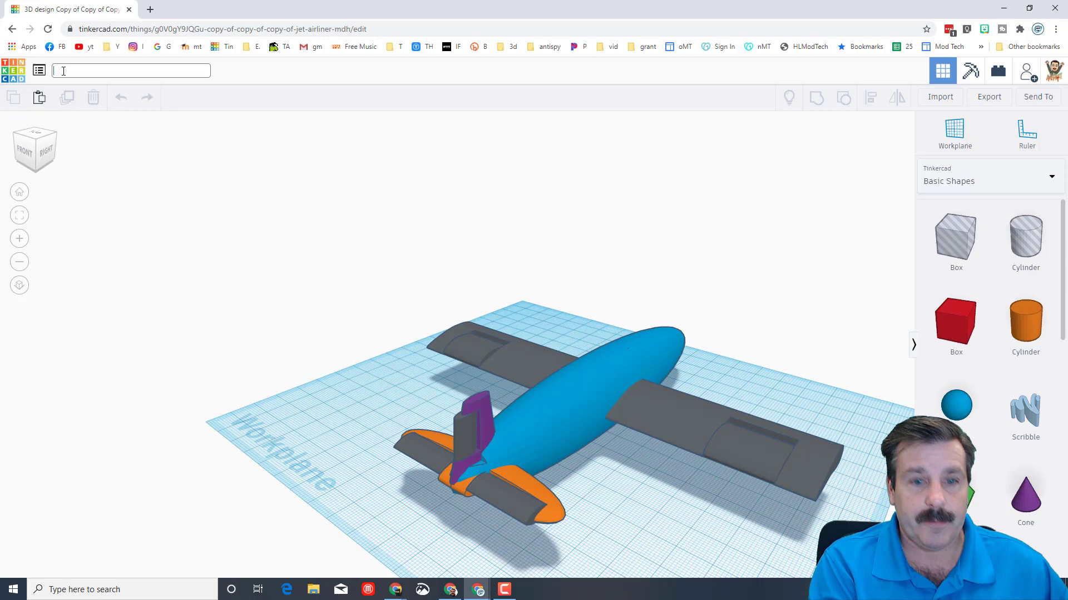
type("irl")
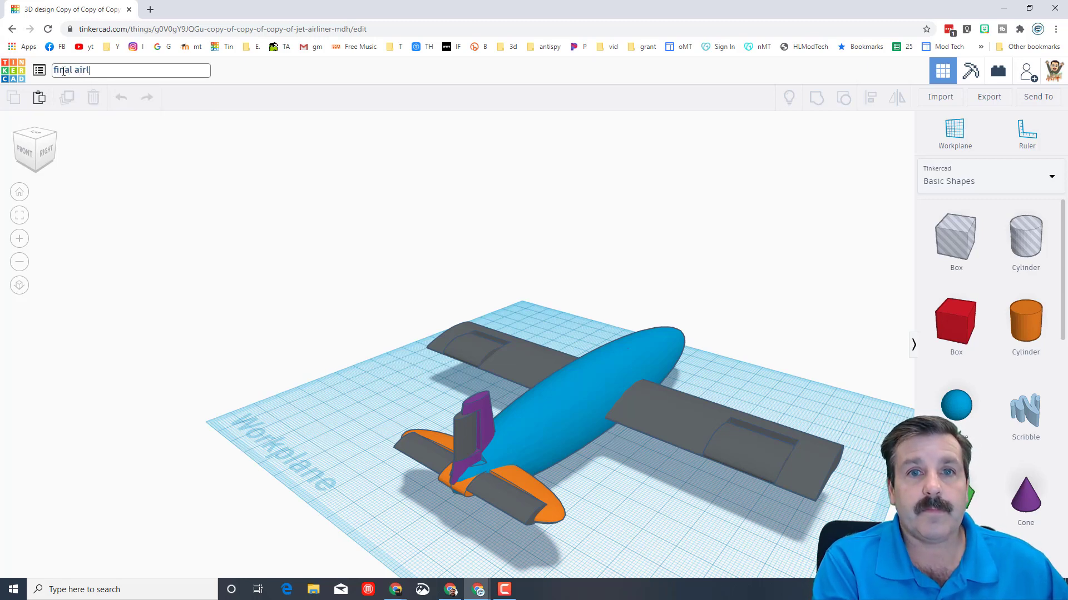
type("iner mdh")
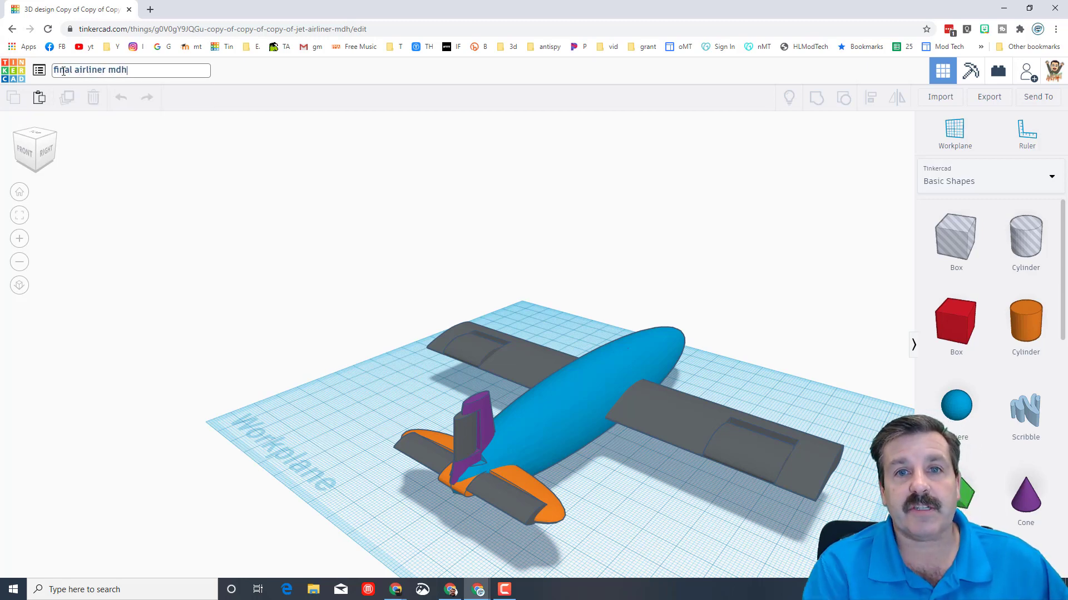
left_click(359, 382)
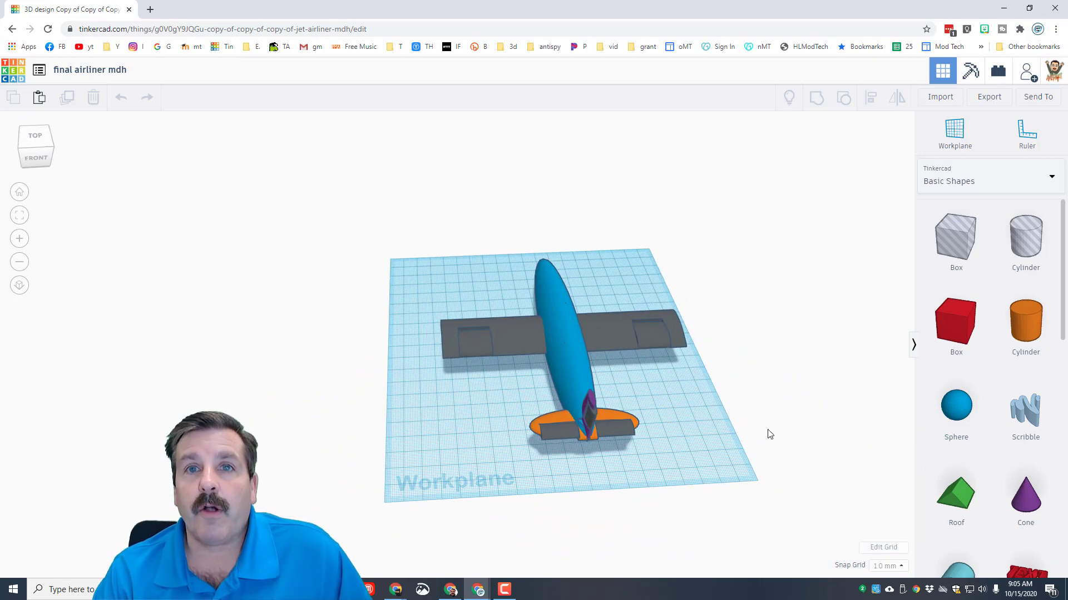
Resize the workplane grid to 400 mm by 400 mm.
left_click(888, 566)
left_click(812, 534)
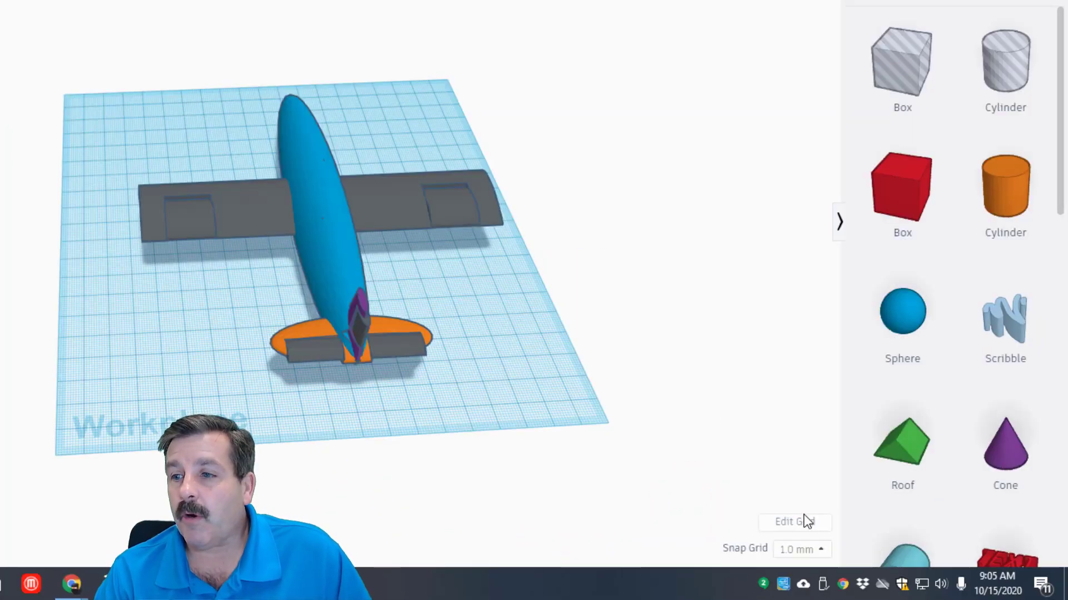
left_click(807, 521)
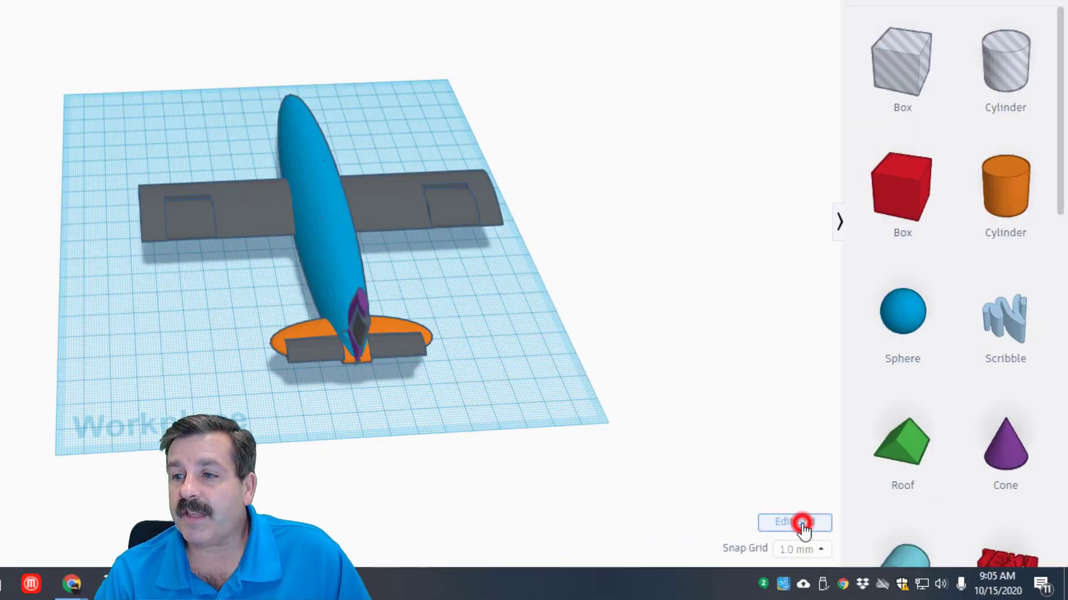
left_click(178, 236)
left_click(191, 234)
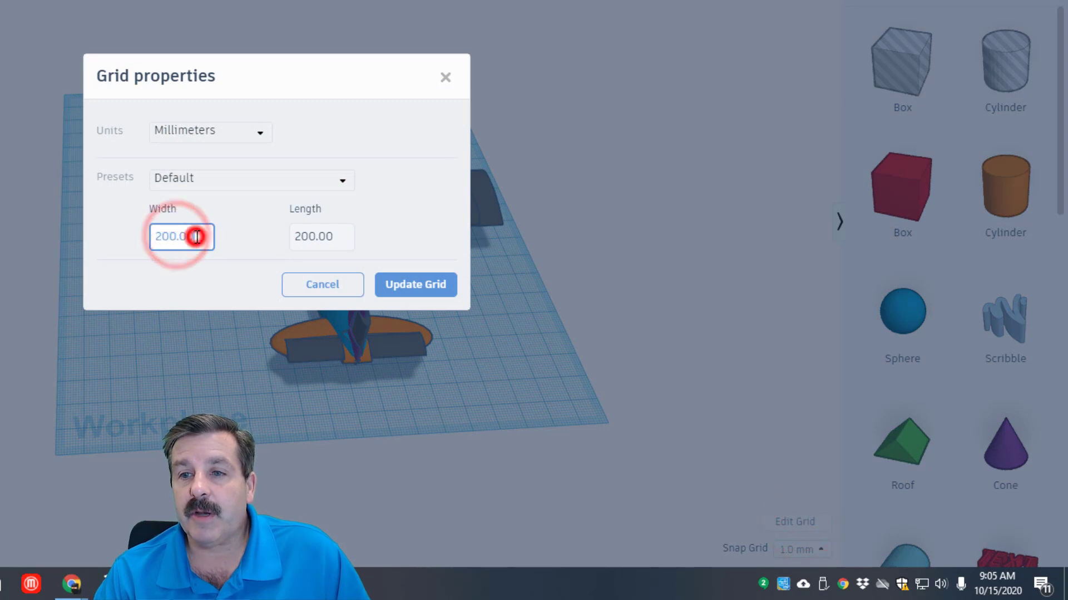
key("BackSpace")
key("BackSpace")
key("BackSpace")
key("BackSpace")
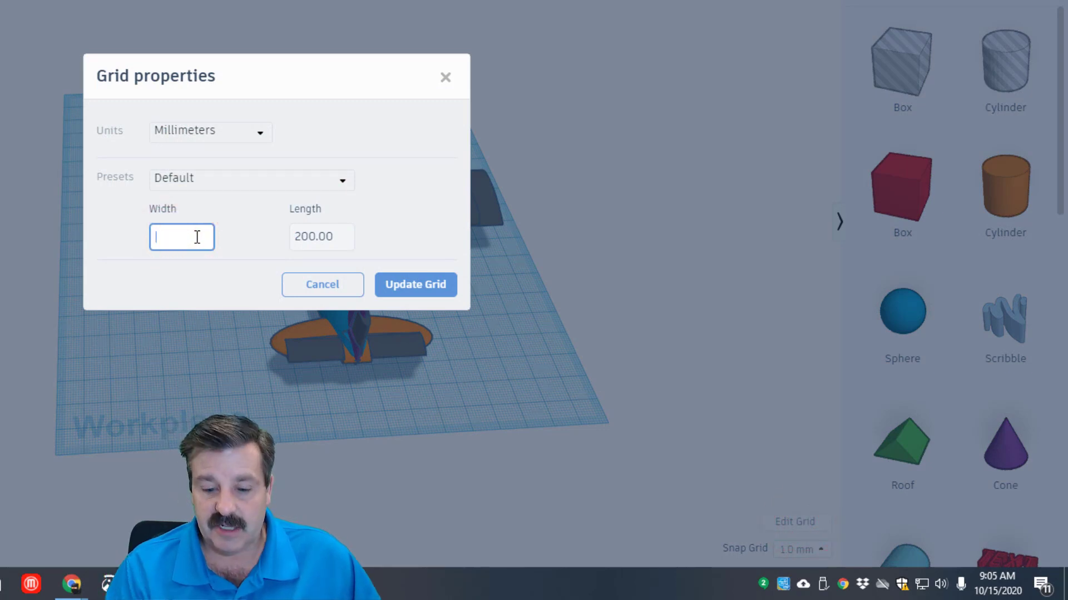
type("400")
left_click(334, 236)
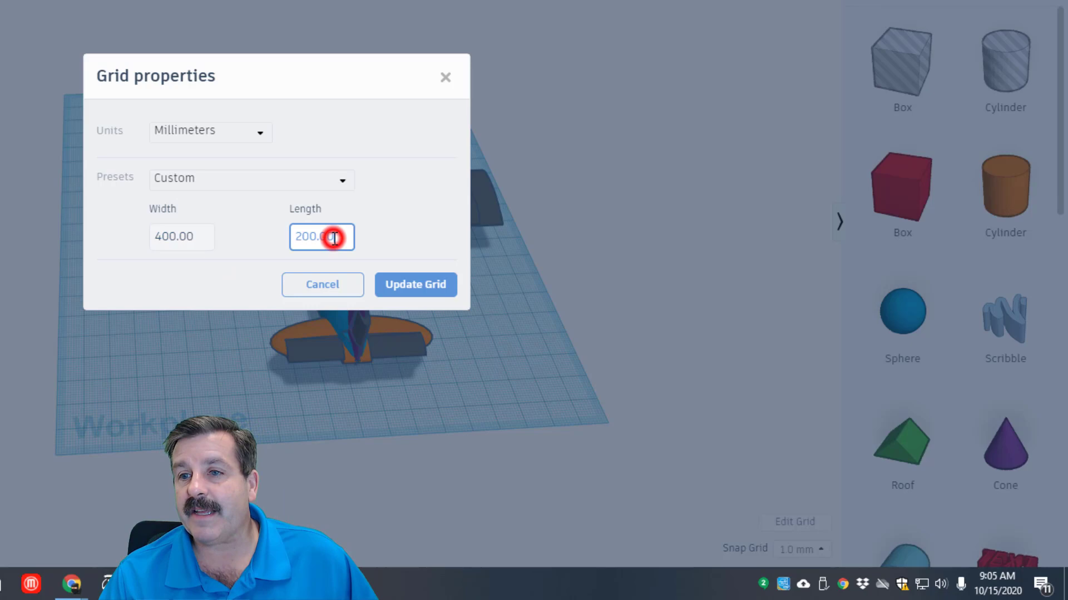
key("BackSpace")
key("BackSpace")
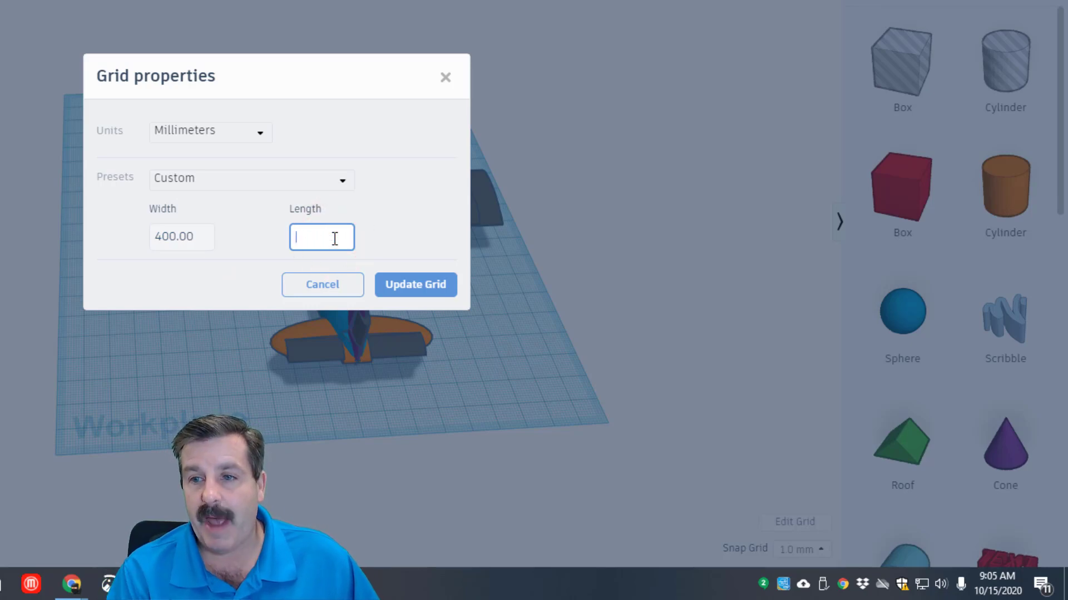
left_click(403, 284)
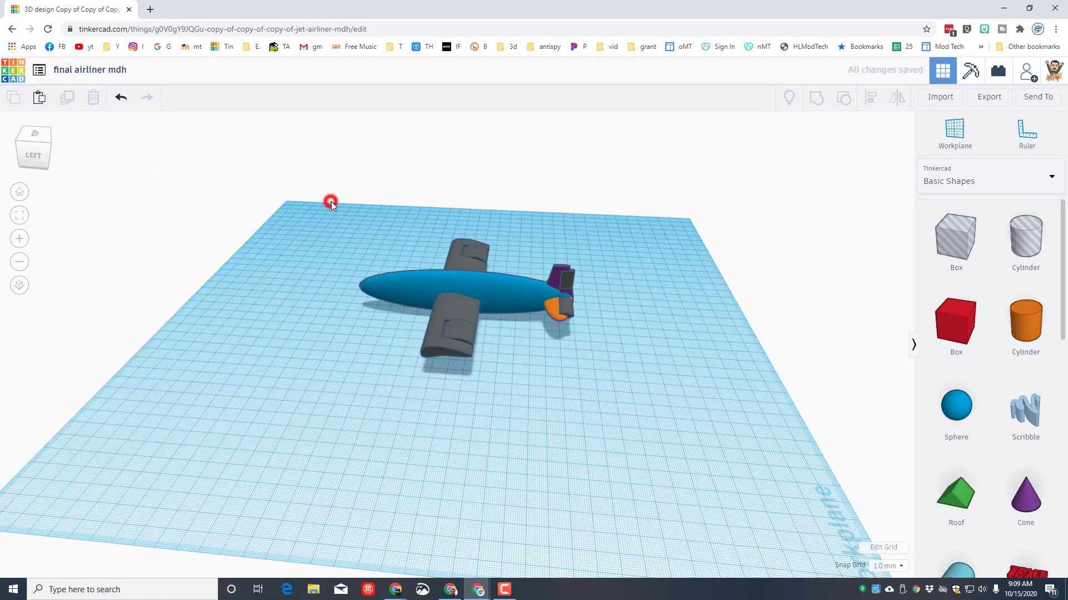
Select all airplane parts, move them, and scale the whole airplane up proportionally.
left_click_drag(331, 202, 772, 446)
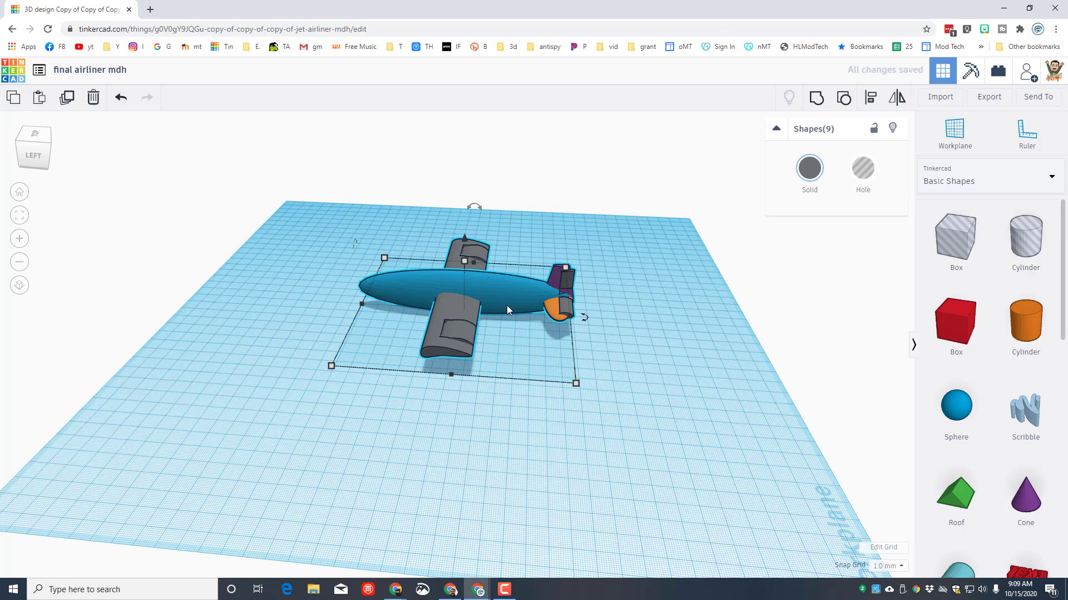
left_click_drag(507, 310, 654, 323)
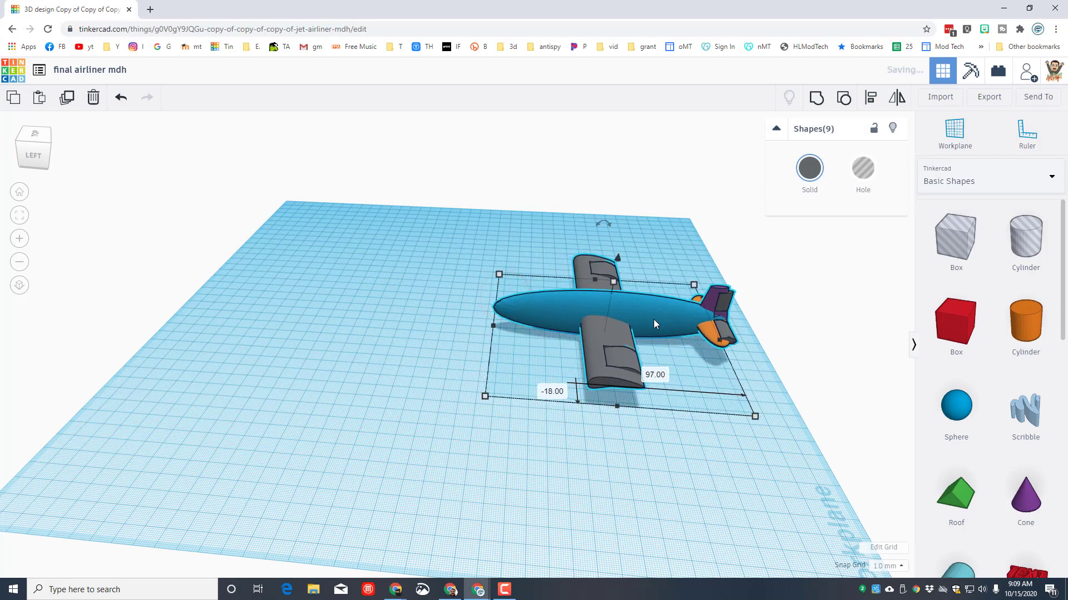
left_click(491, 327)
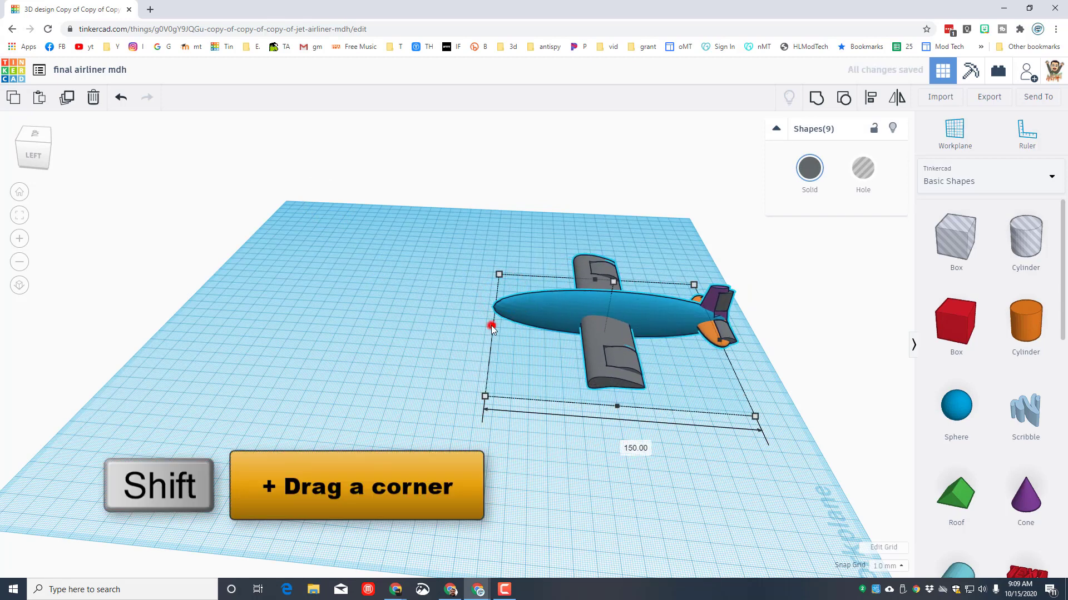
left_click_drag(492, 328, 239, 328, "shift")
left_click(686, 405)
Set the blue fuselage width to 70 mm.
right_click_drag(727, 419, 524, 389)
left_click(525, 388)
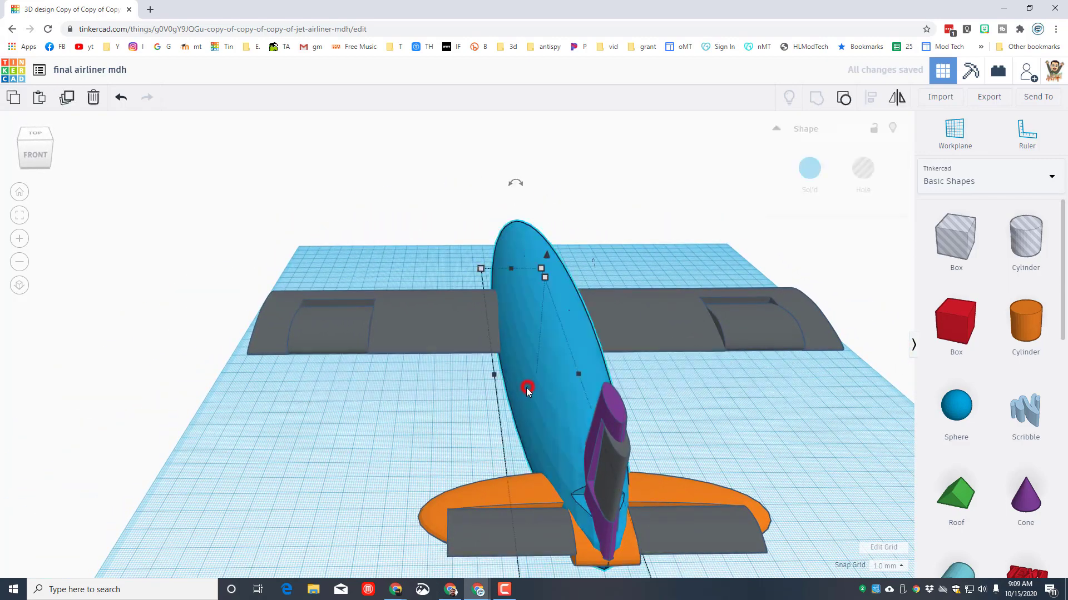
left_click_drag(494, 375, 454, 378)
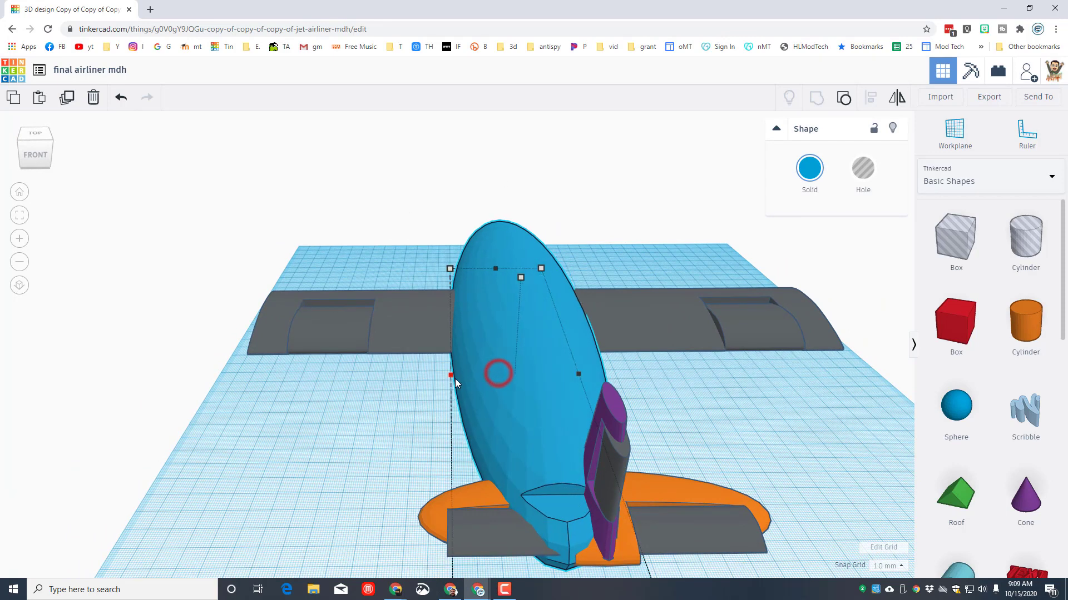
left_click(450, 262)
left_click(502, 399)
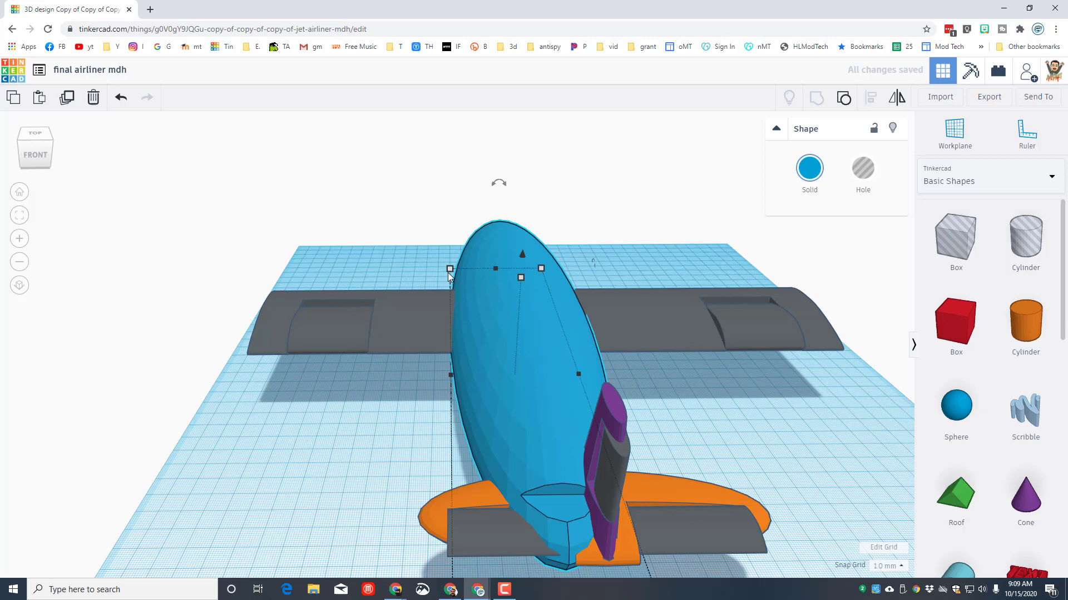
left_click(499, 252)
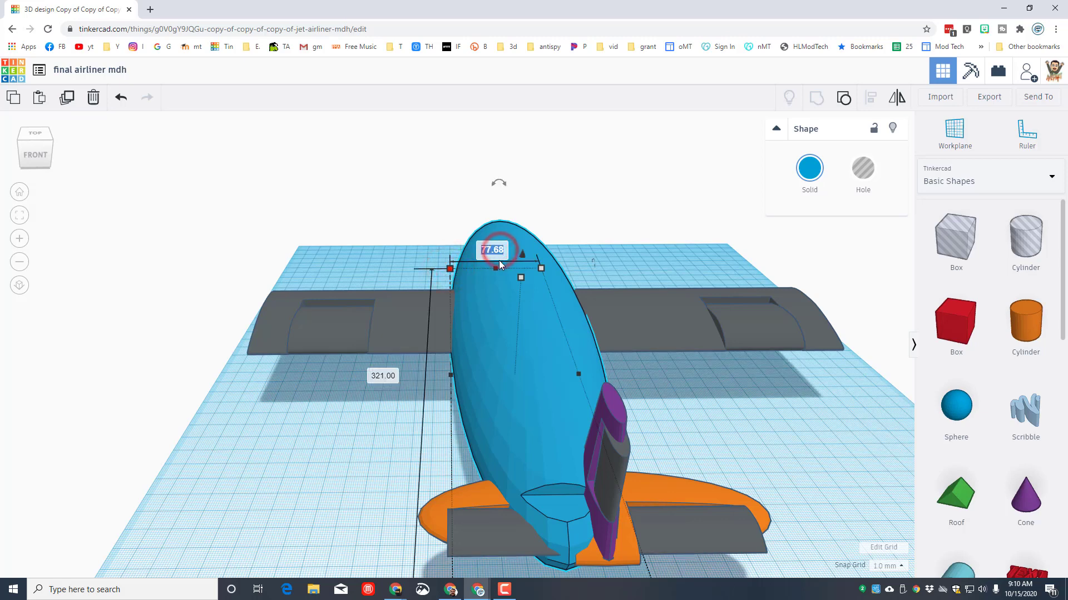
type("70")
key("Return")
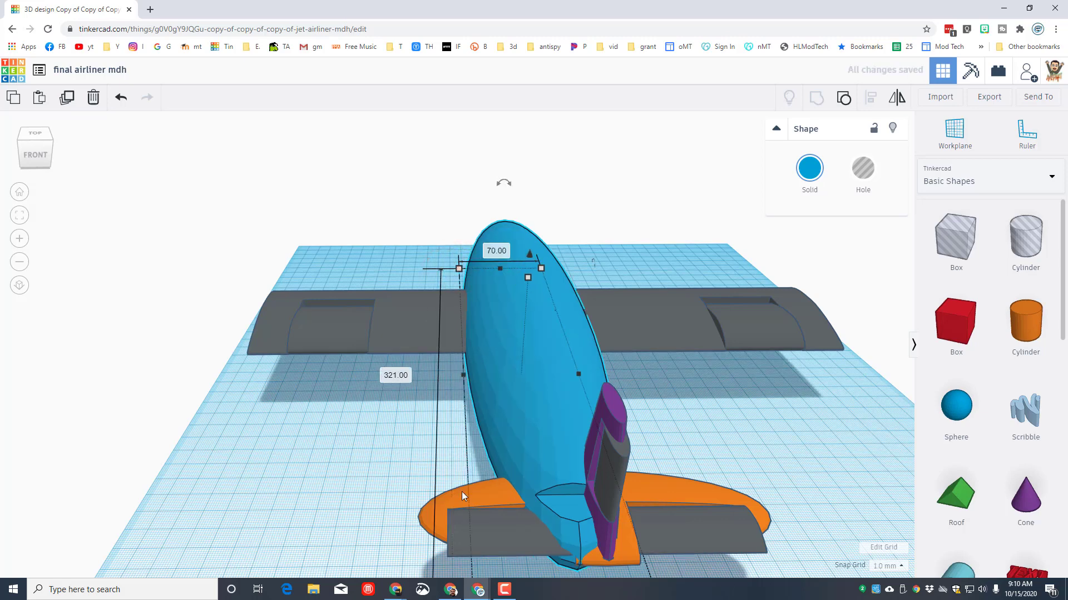
scroll(384, 465, "down", 2)
left_click(381, 452)
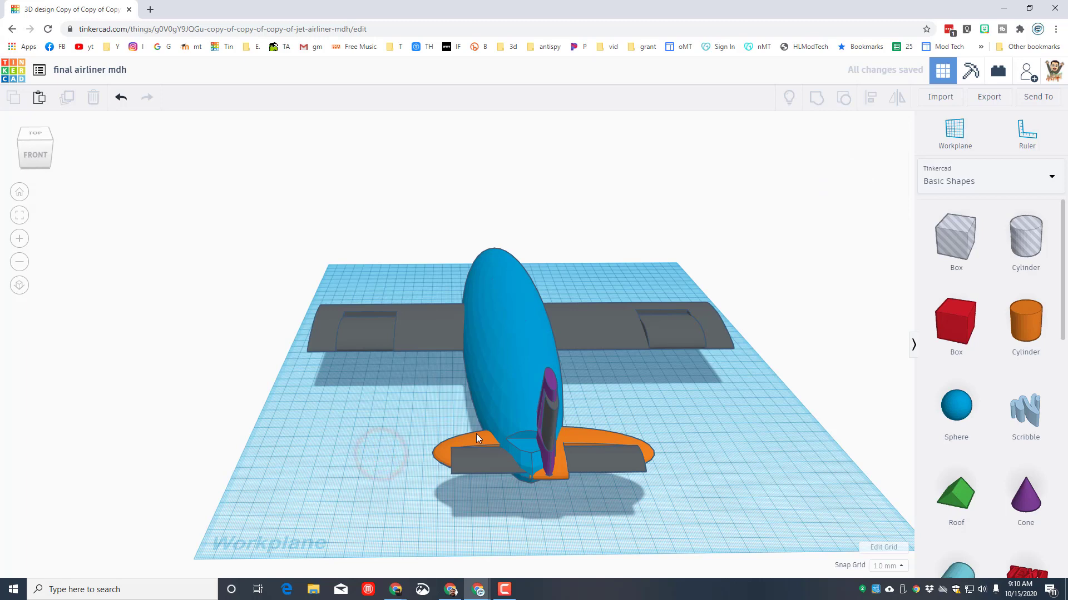
Group the two tail stabilizers into one shape, undoing the aileron grouping.
left_click(485, 466, "shift")
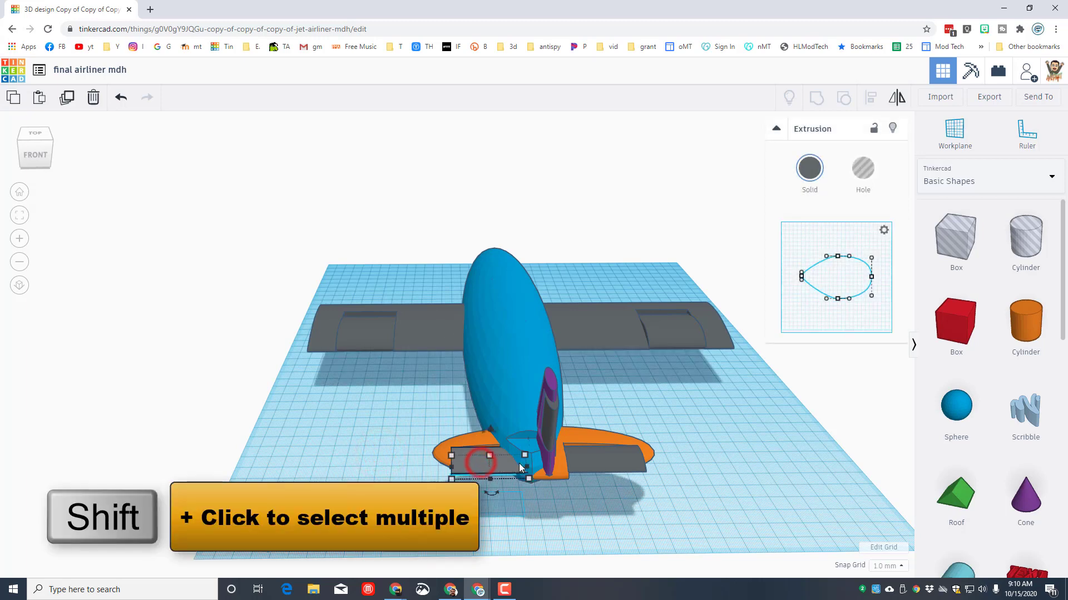
left_click(606, 462, "shift")
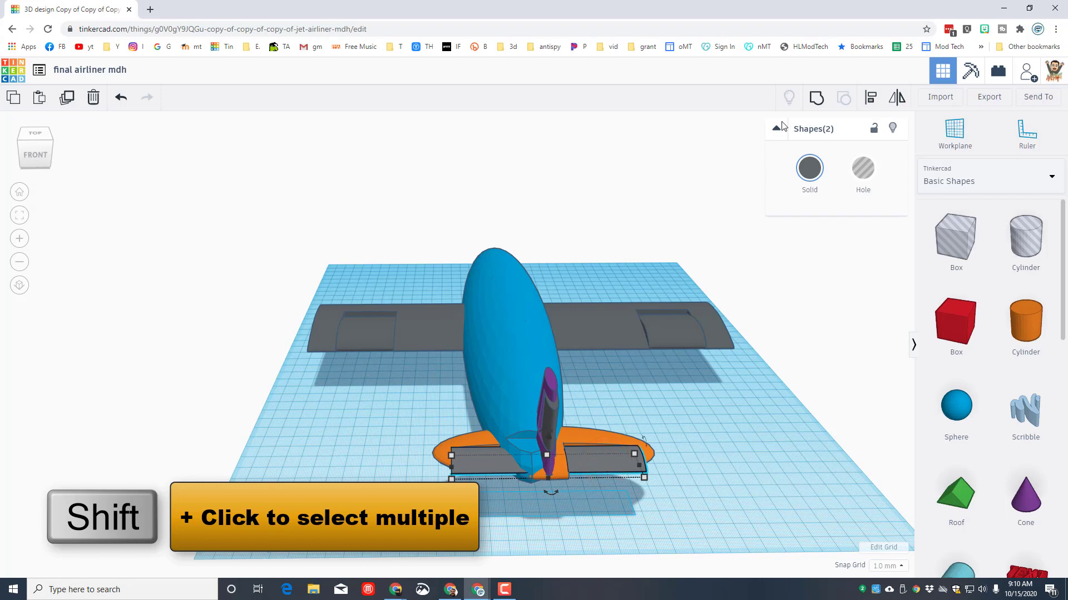
left_click(815, 98)
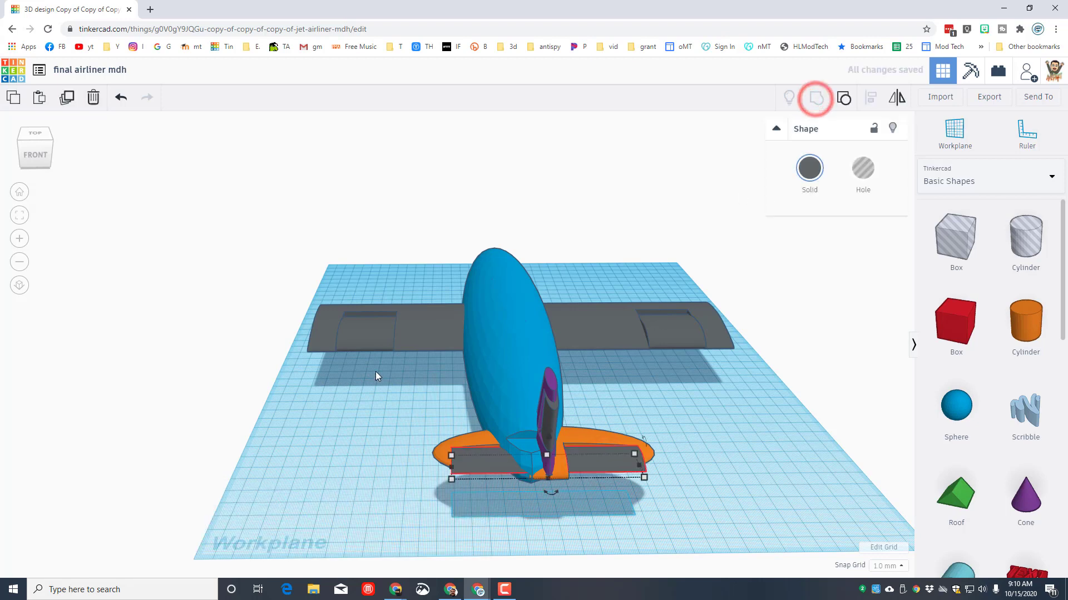
left_click(371, 336)
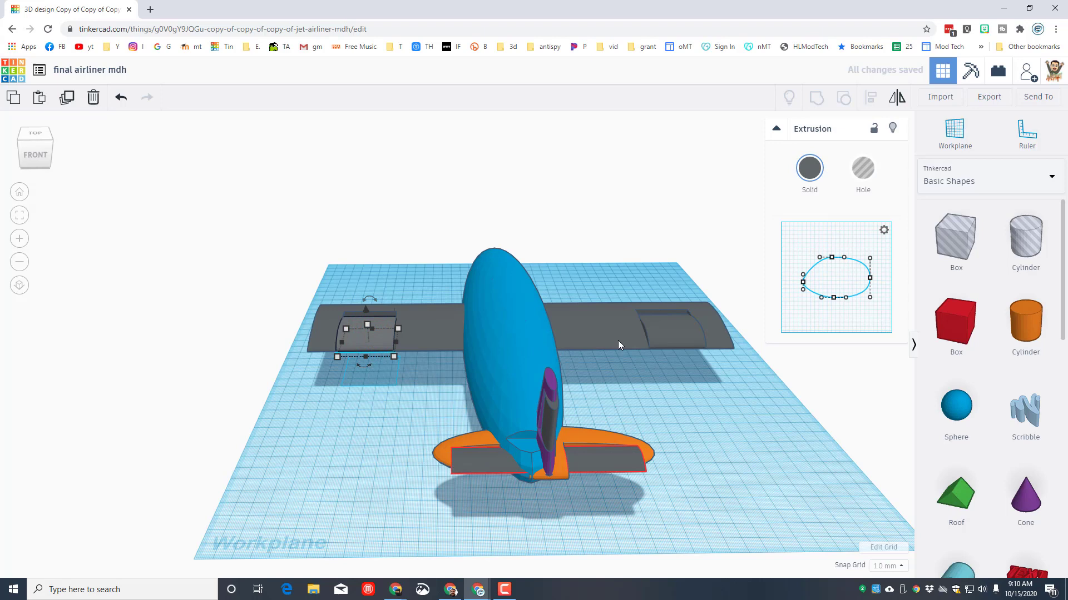
left_click(658, 336, "shift")
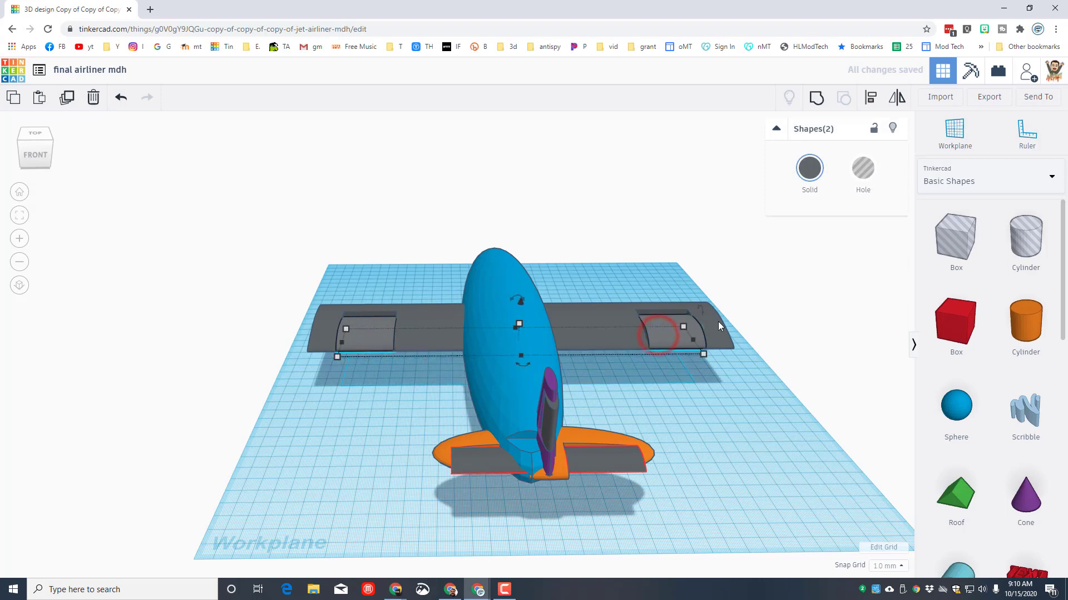
left_click(818, 102)
key("ctrl+z")
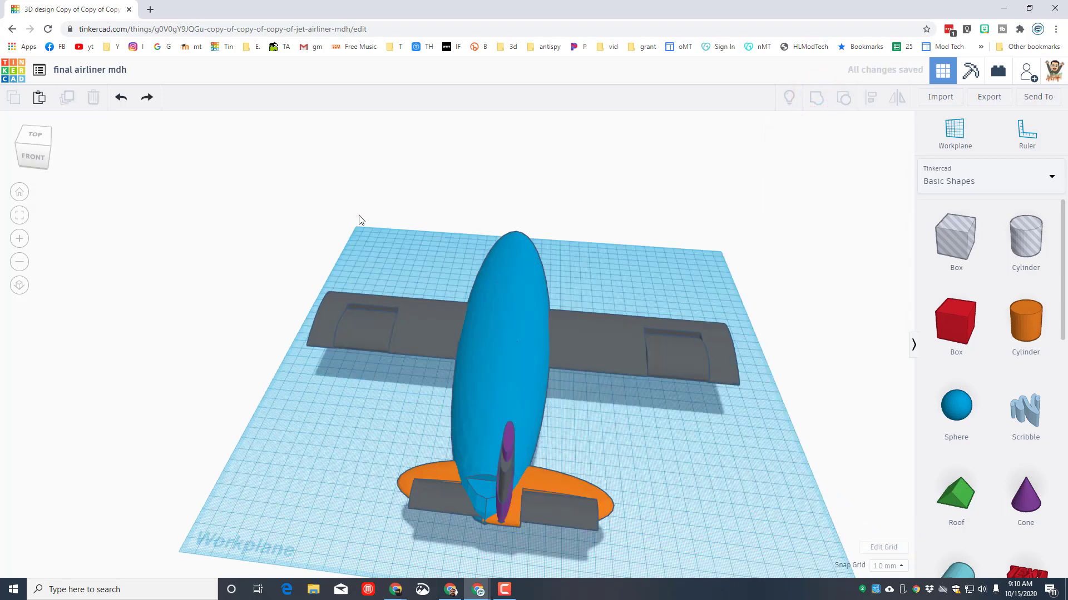
left_click(358, 215)
Centre-align all seven airplane parts so wings and tail sit on the fuselage.
mouse_move(358, 199)
left_mouse_down()
mouse_move(542, 537)
mouse_move(693, 546)
left_mouse_up()
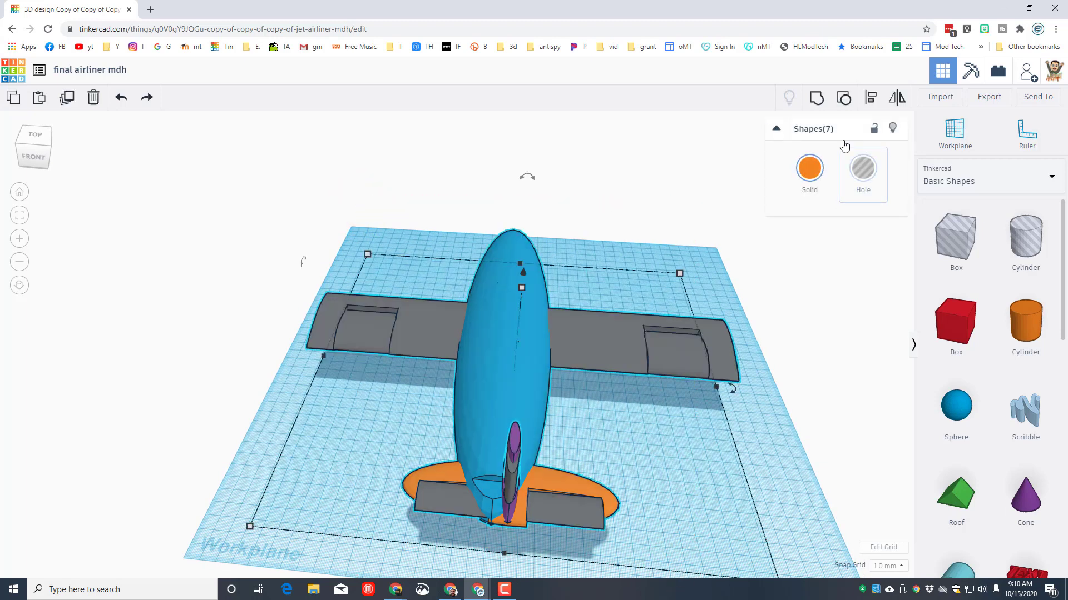
left_click(867, 98)
left_click(507, 381)
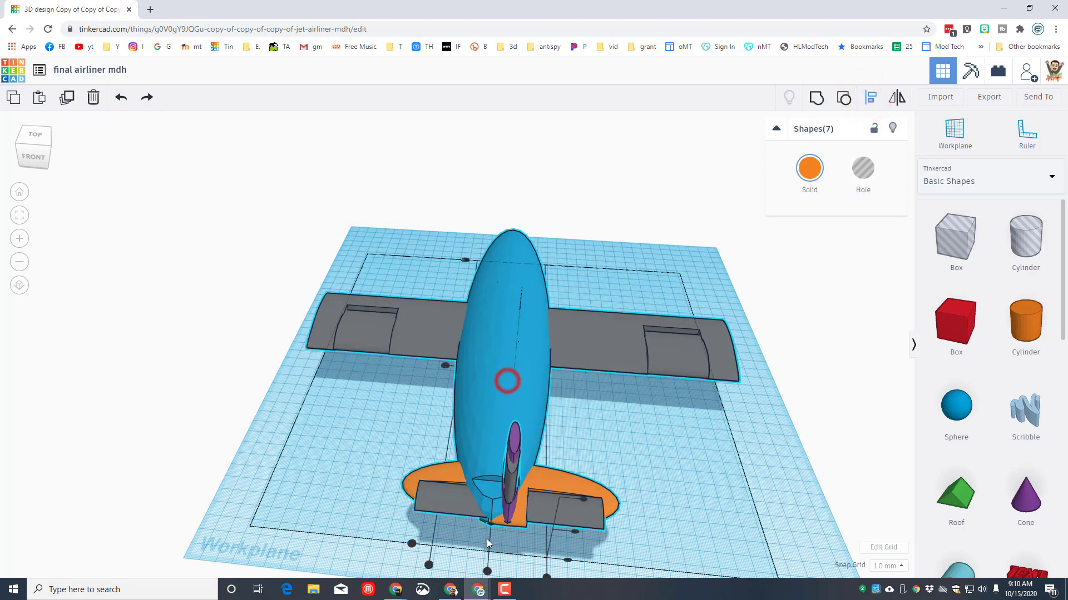
left_click(486, 571)
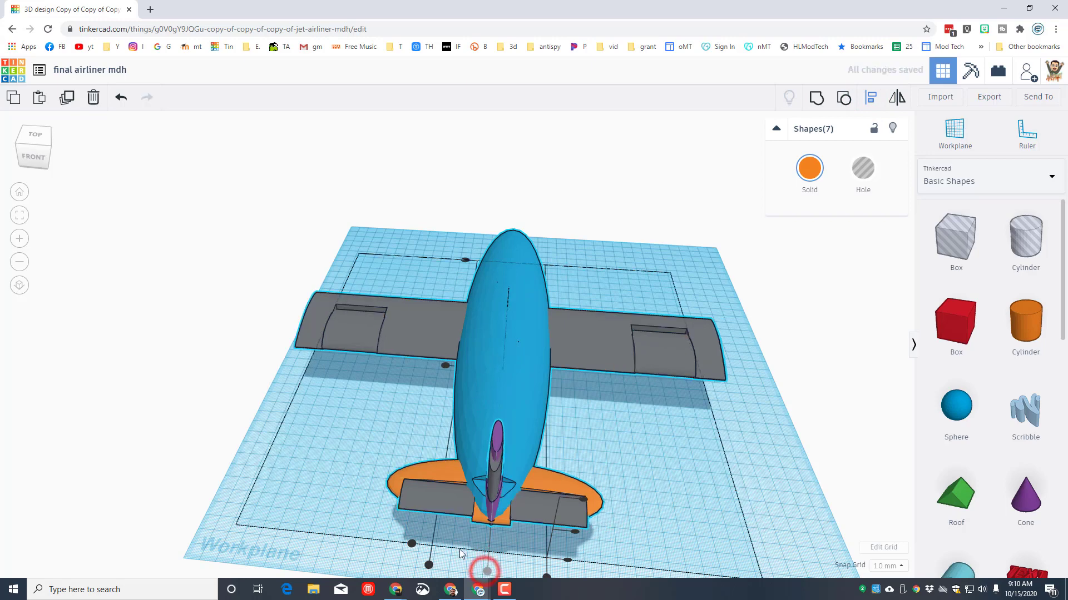
left_click(377, 451)
right_click_drag(332, 472, 592, 439)
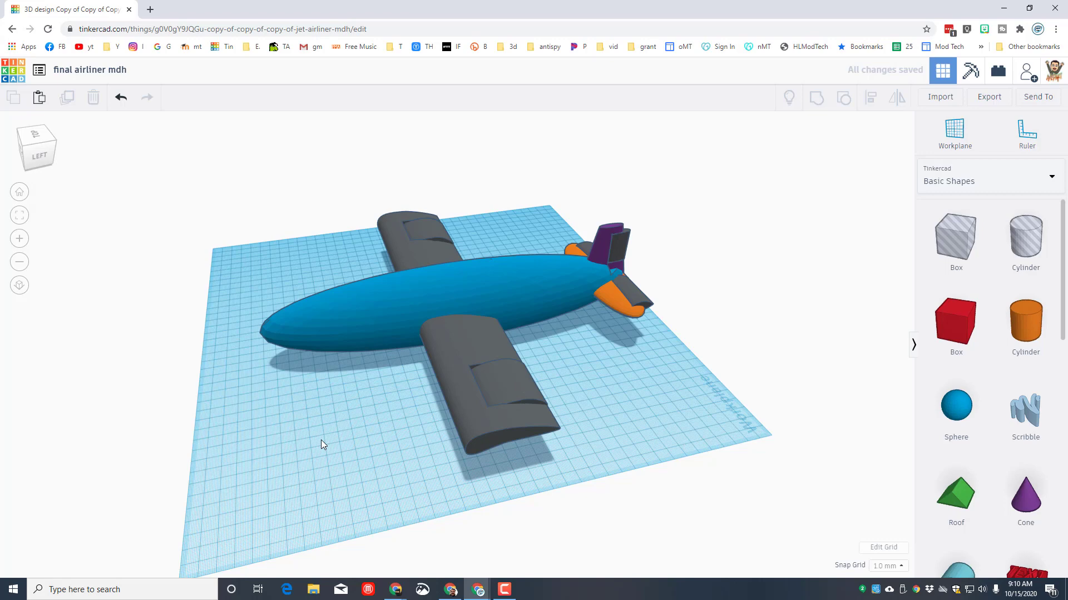
View the plane from behind and check the fuselage by hiding and restoring it.
right_click_drag(319, 442, 517, 446)
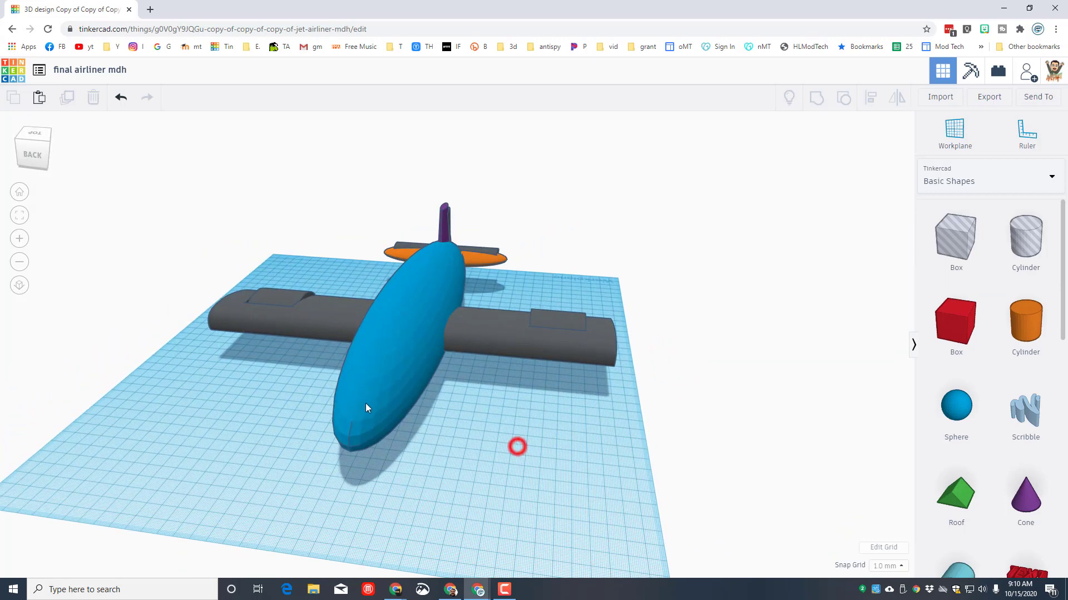
right_click_drag(406, 448, 406, 414)
left_click(403, 406)
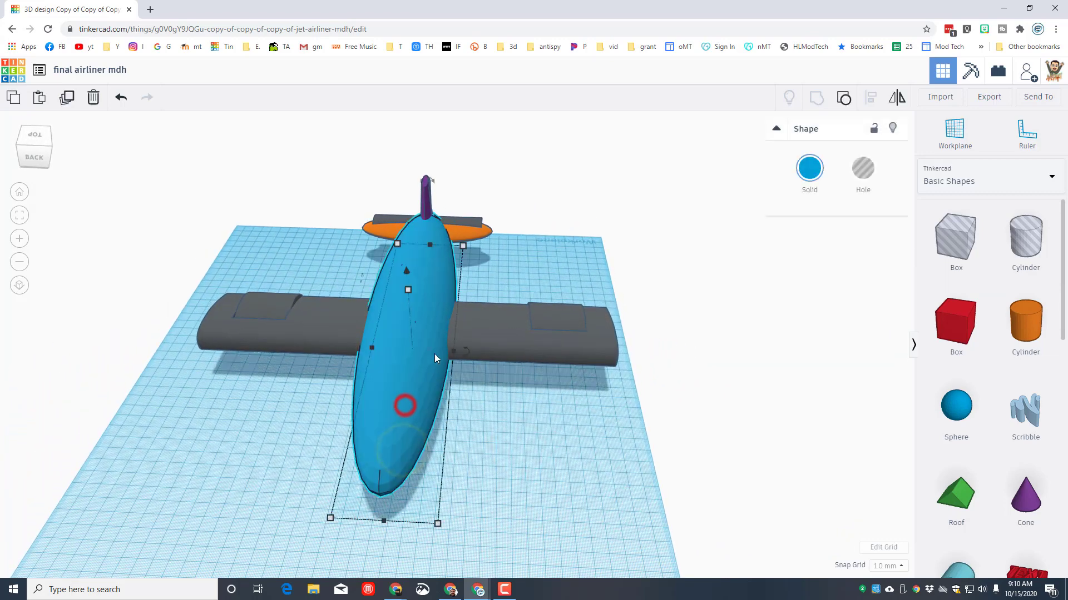
left_click(483, 341)
left_click(397, 371)
left_click(892, 130)
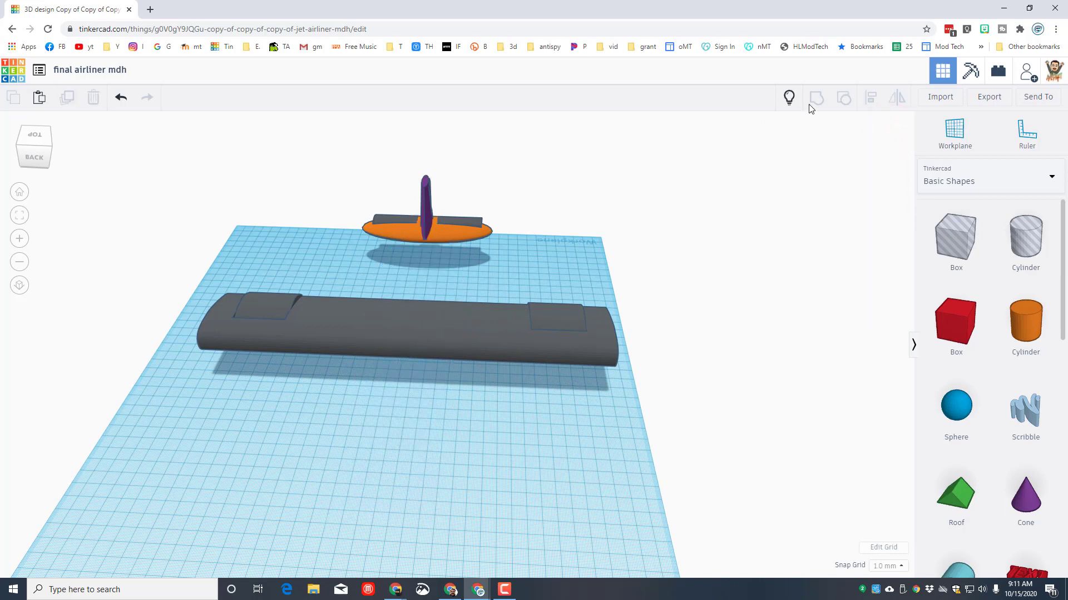
left_click(790, 99)
left_click(510, 483)
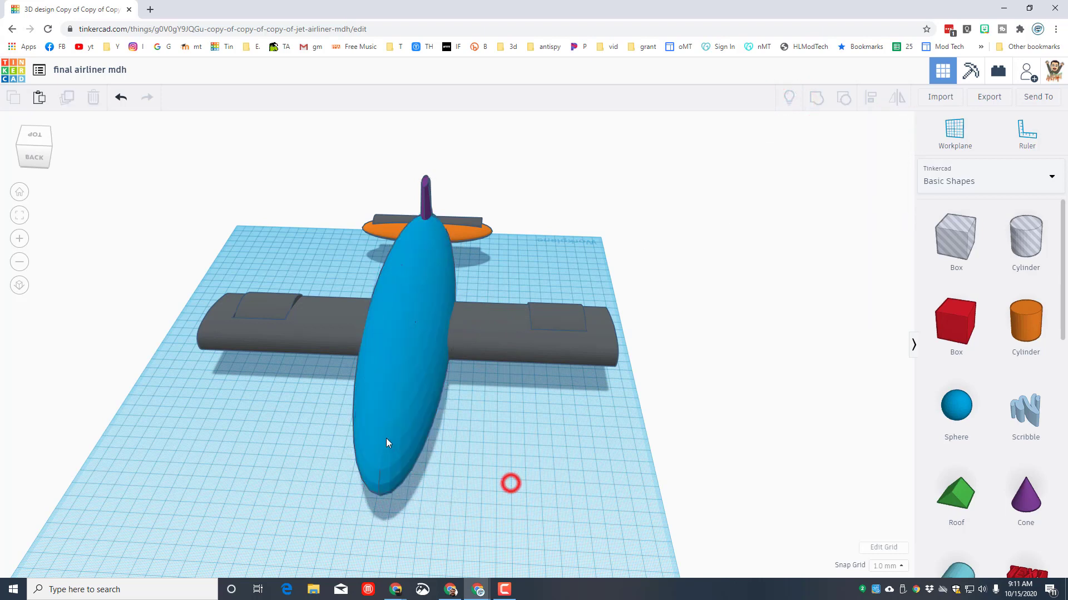
left_click(386, 439)
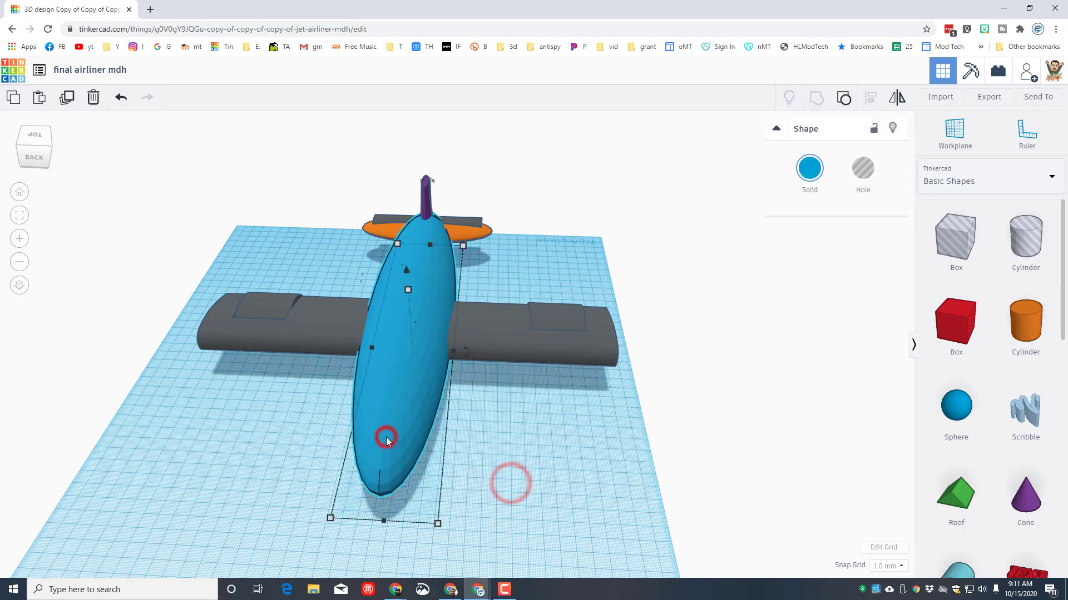
Cut the fuselage shape out of the wing using a hole copy grouped with the wing.
left_click(68, 99)
left_click(862, 168)
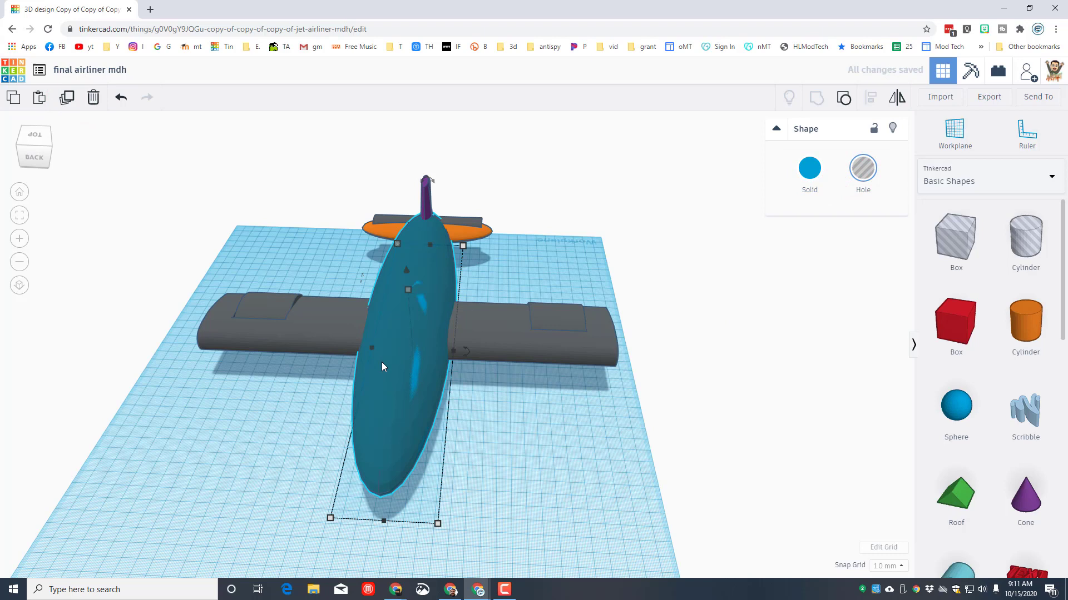
left_click(502, 335, "shift")
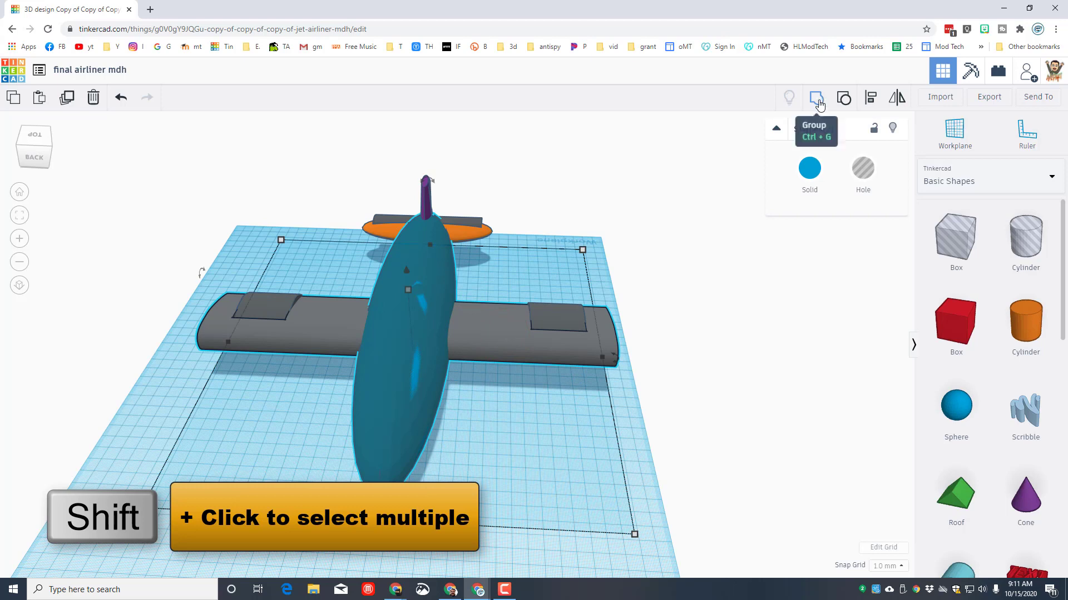
left_click(816, 98)
left_click(598, 339)
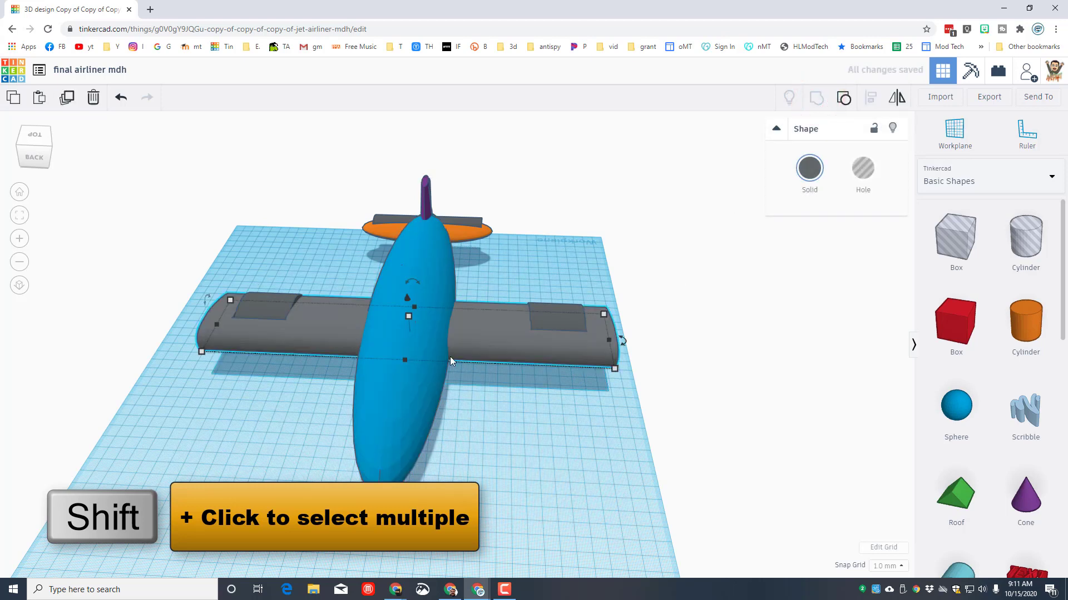
left_click(413, 356)
left_click(892, 129)
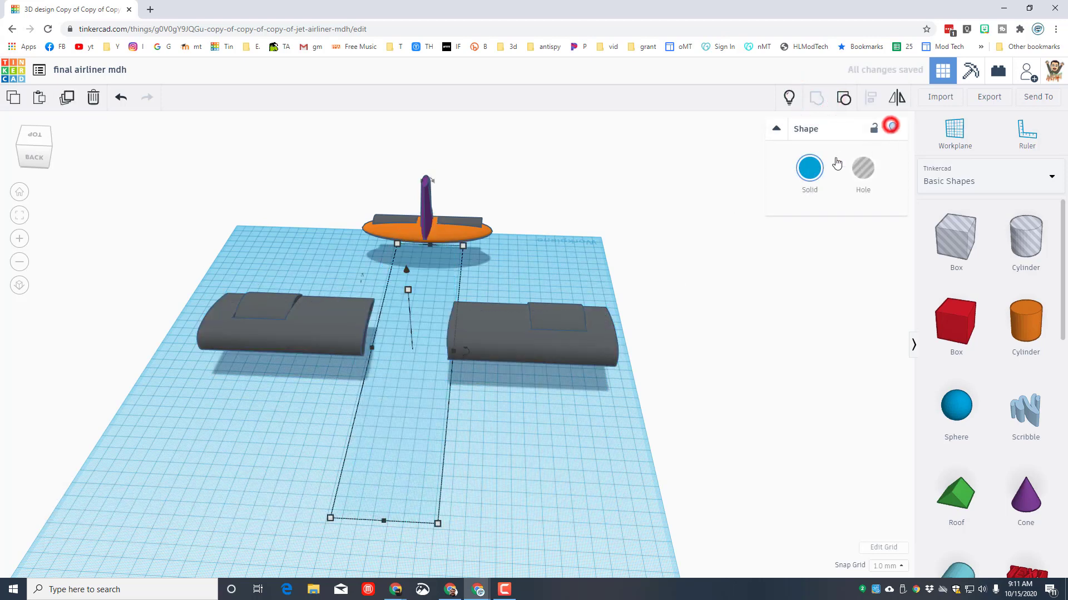
left_click(788, 99)
Make in-place duplicates of the fuselage with Ctrl+D.
right_click_drag(522, 489, 389, 331)
left_click(389, 330)
key("ctrl+d")
right_click_drag(331, 459, 288, 466)
scroll(288, 466, "up", 3)
key("ctrl+d")
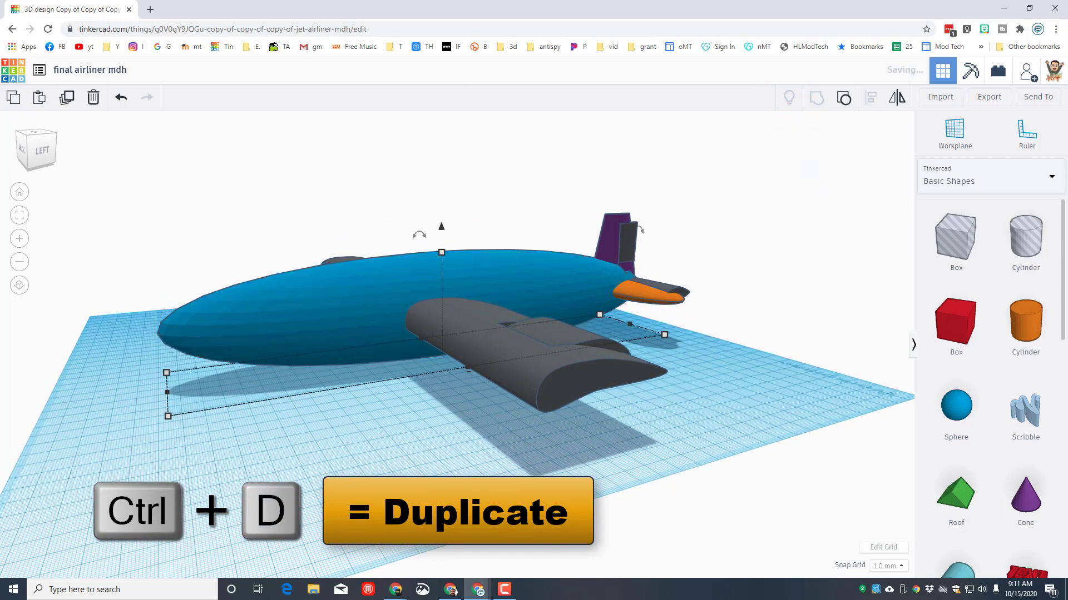
Raise the fuselage copy 16 mm, make it a hole, and scale it evenly to 60 mm tall.
left_click_drag(440, 229, 442, 201)
left_click(849, 175)
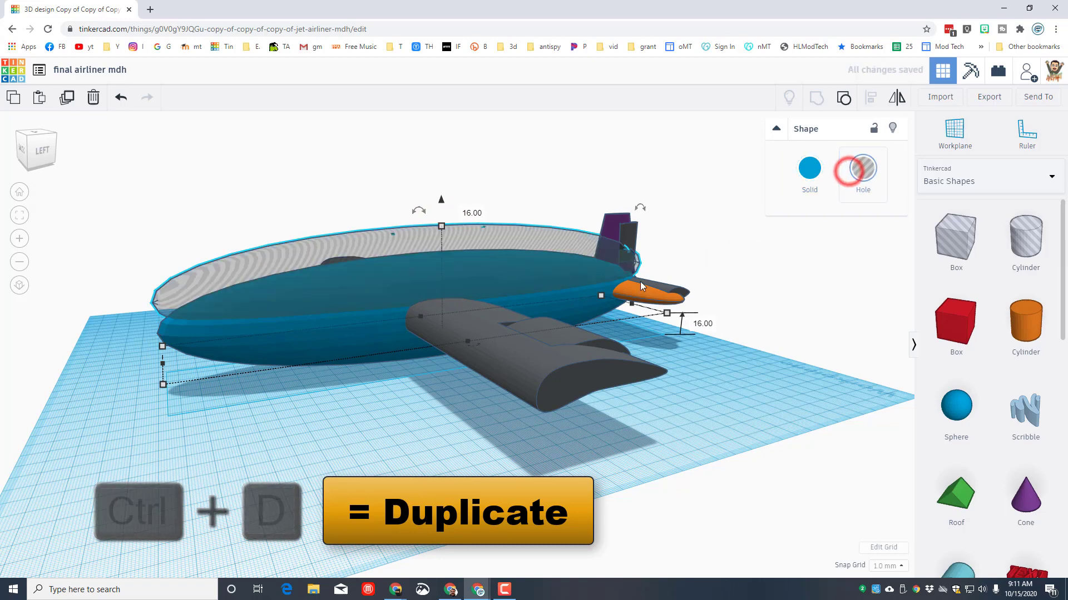
left_click(442, 226)
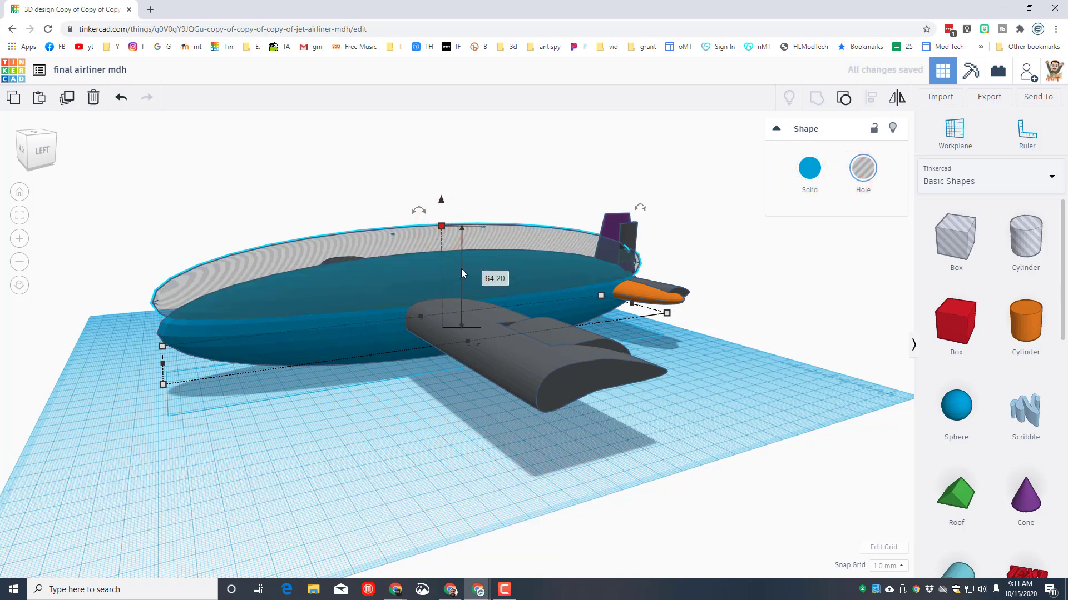
left_click(444, 228)
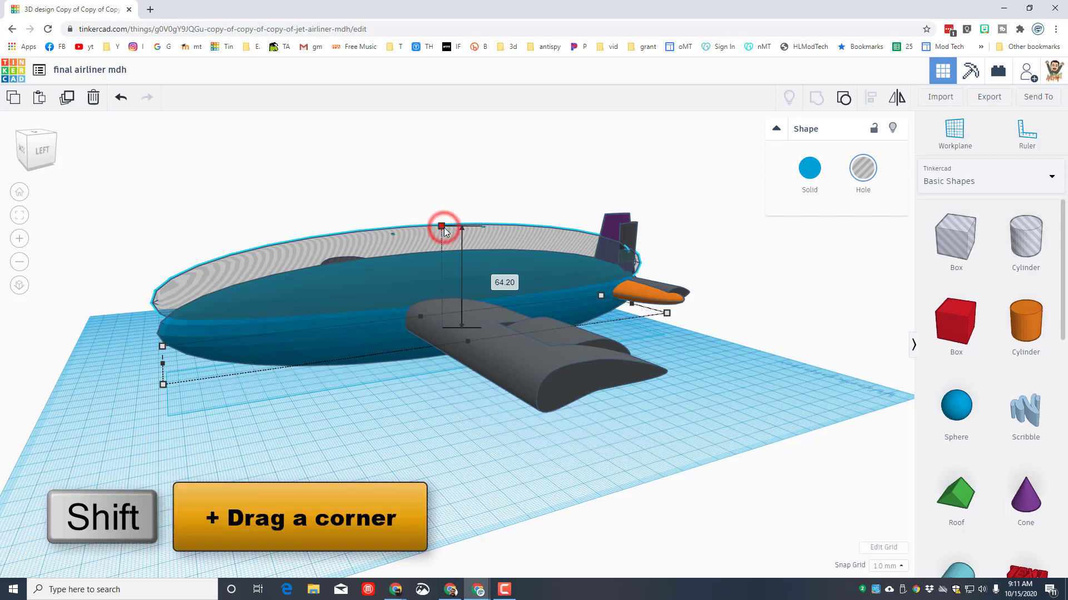
left_click_drag(444, 230, 443, 235, "shift")
left_click(507, 282)
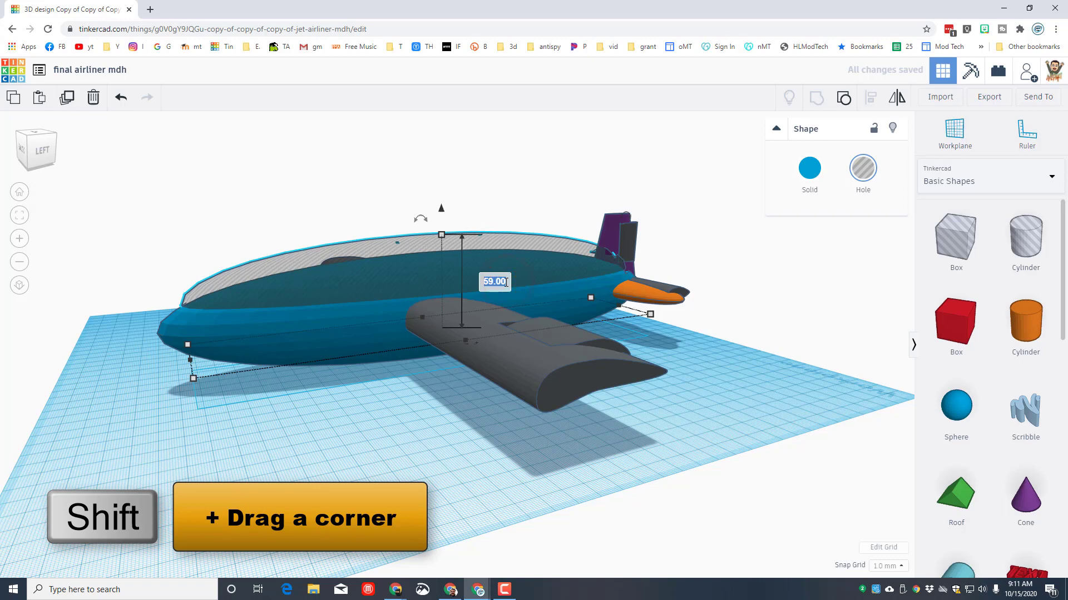
type("60")
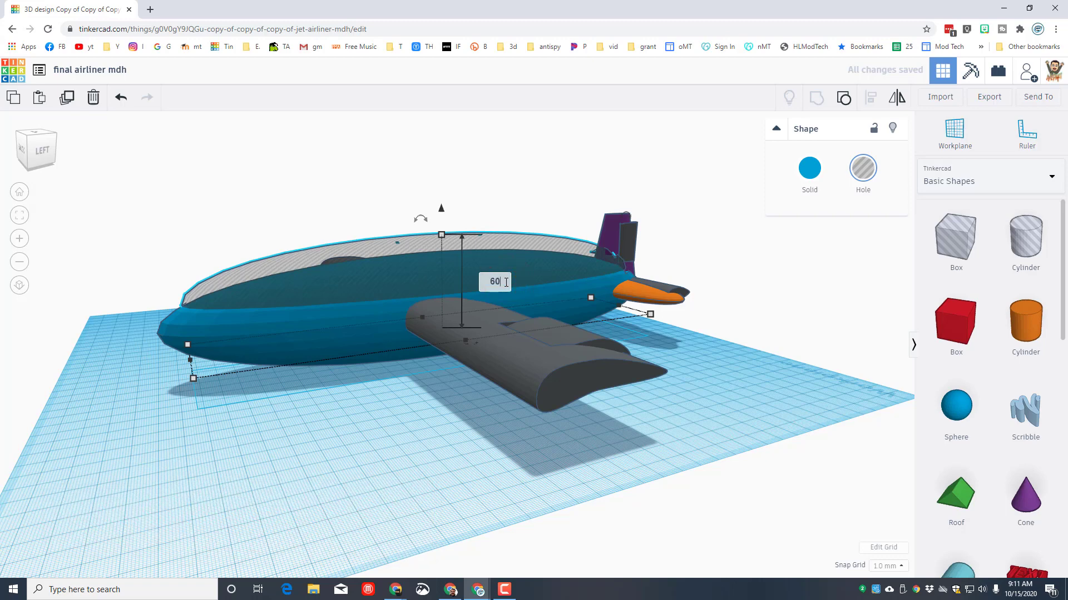
key("Return")
left_click(328, 423)
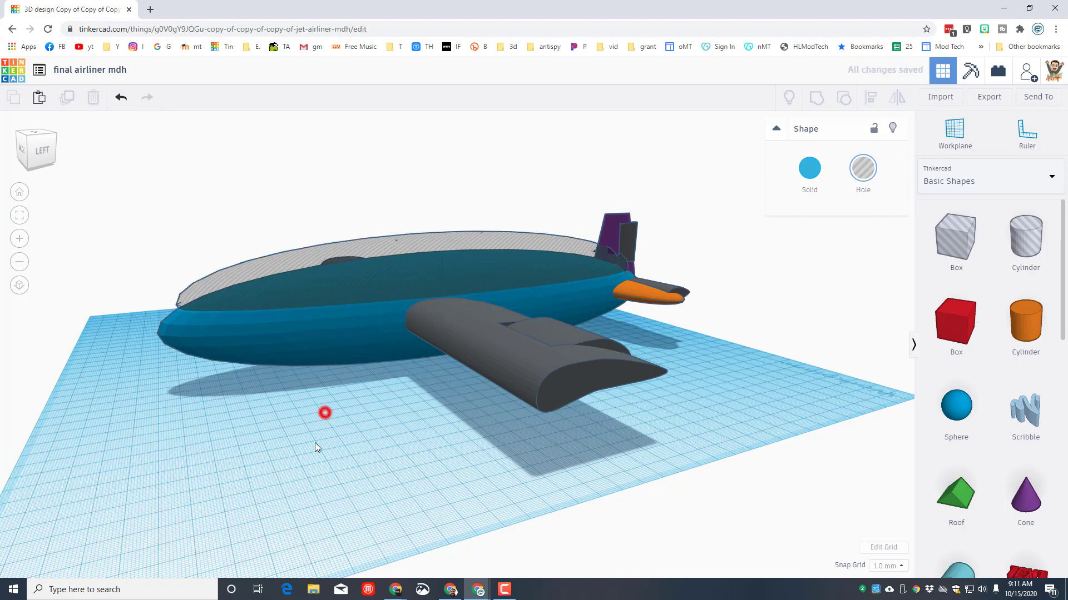
Align the hole copy with the fuselage at the nose.
right_click_drag(315, 443, 298, 486)
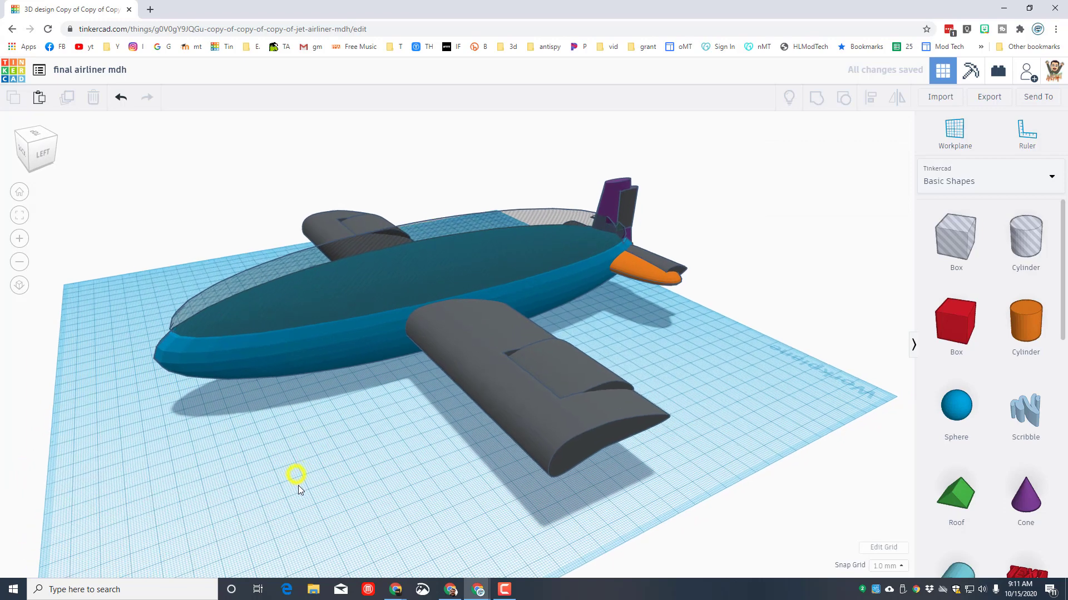
left_click(149, 325)
left_click_drag(144, 288, 194, 375)
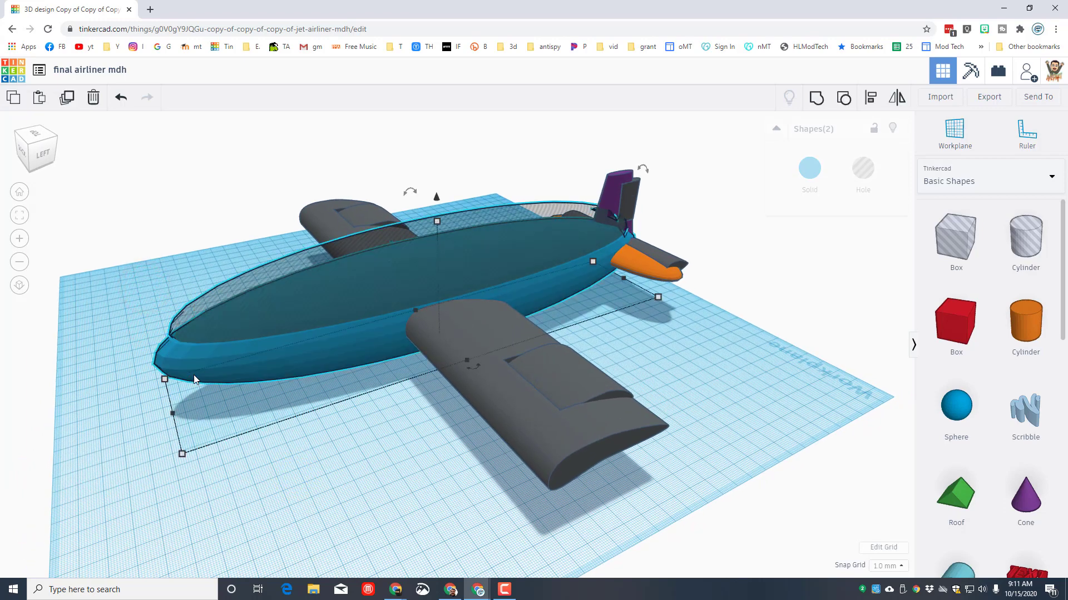
left_click(868, 98)
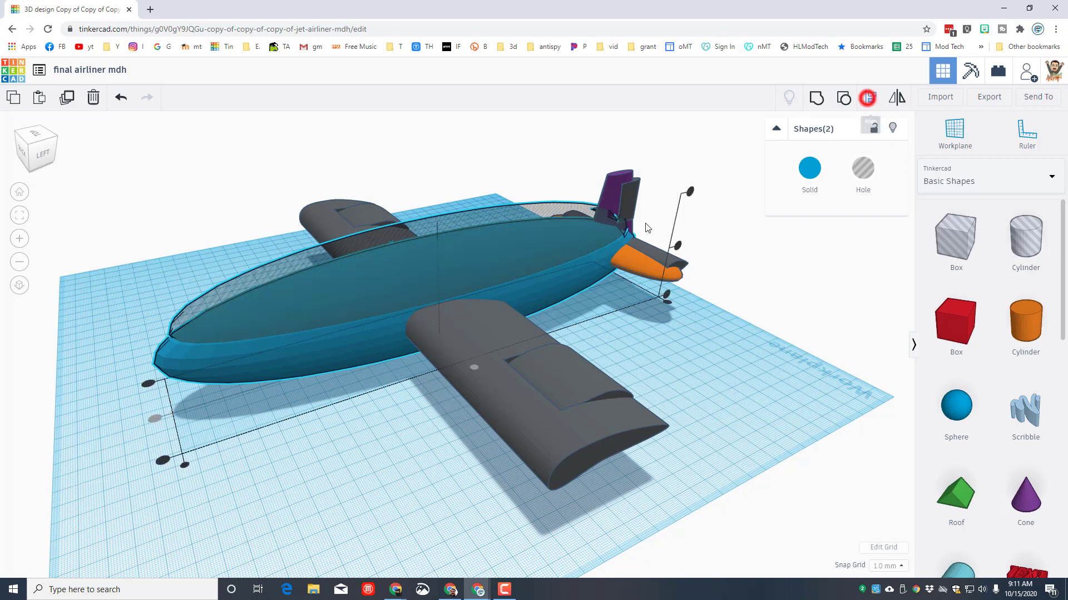
left_click(185, 466)
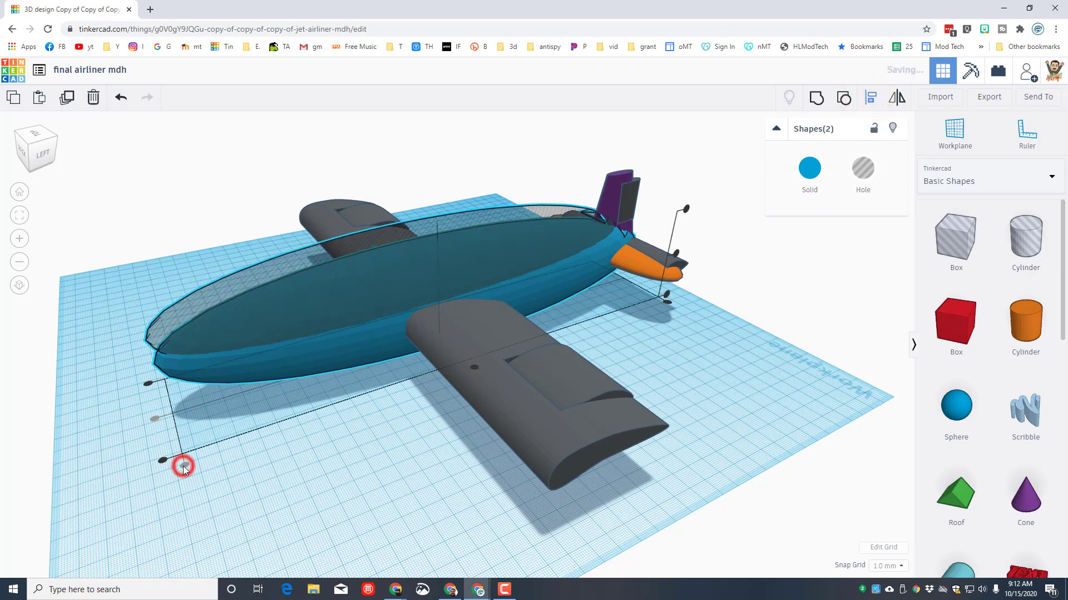
Nudge the hole shape two steps toward the tail.
left_click(156, 424)
left_click(181, 324)
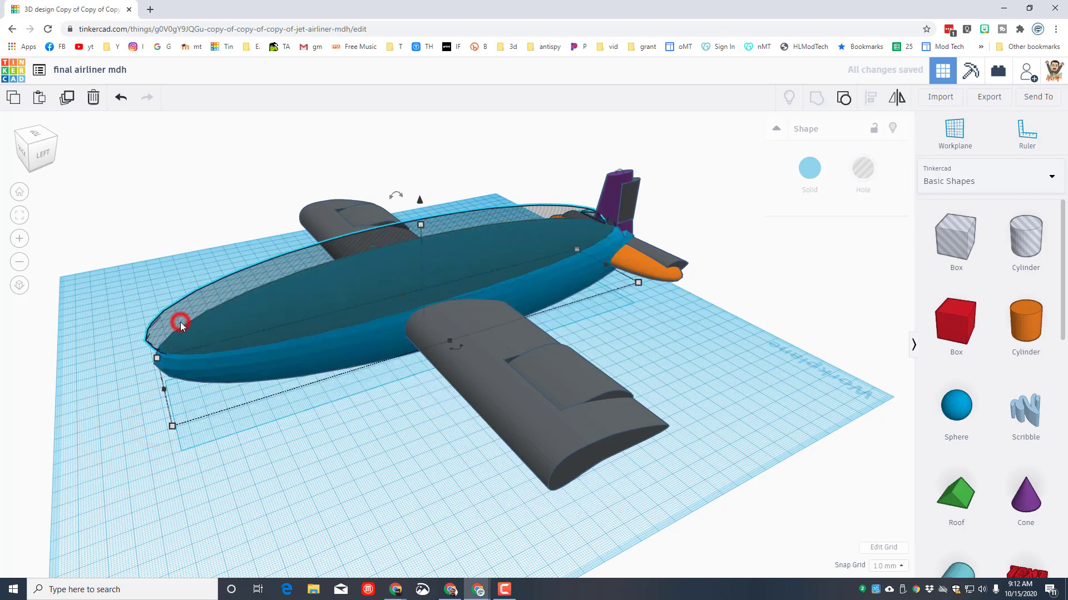
left_click(163, 273)
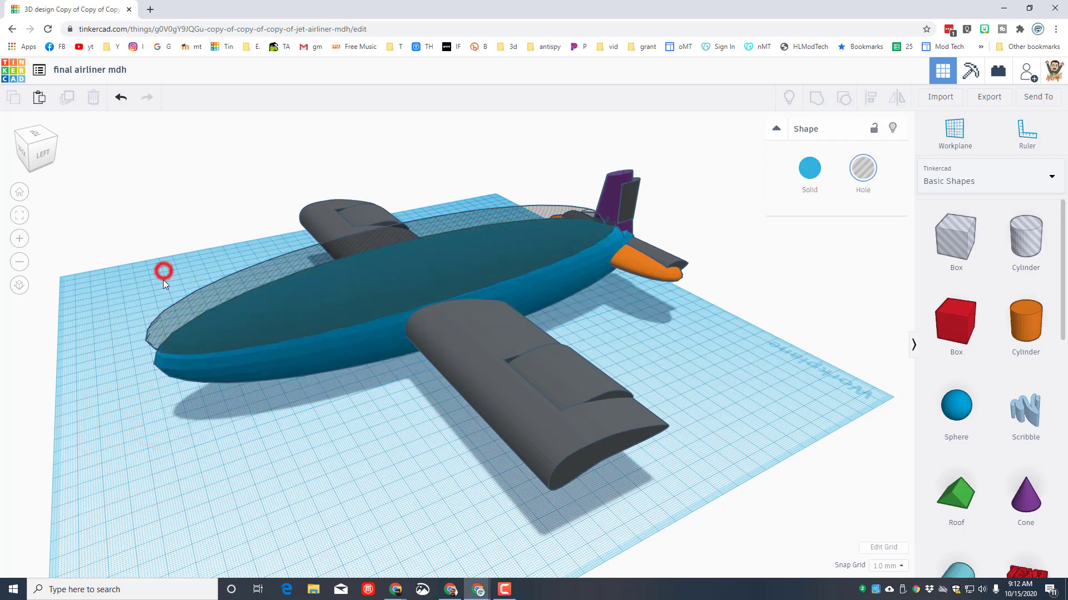
left_click(173, 313)
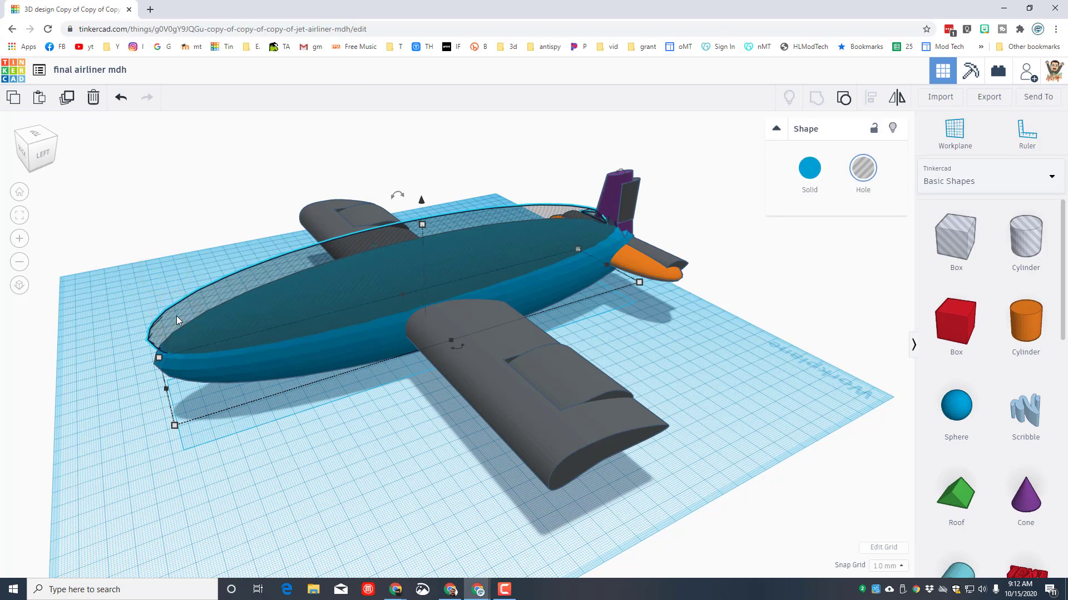
key("Right")
key("Right")
key("Right")
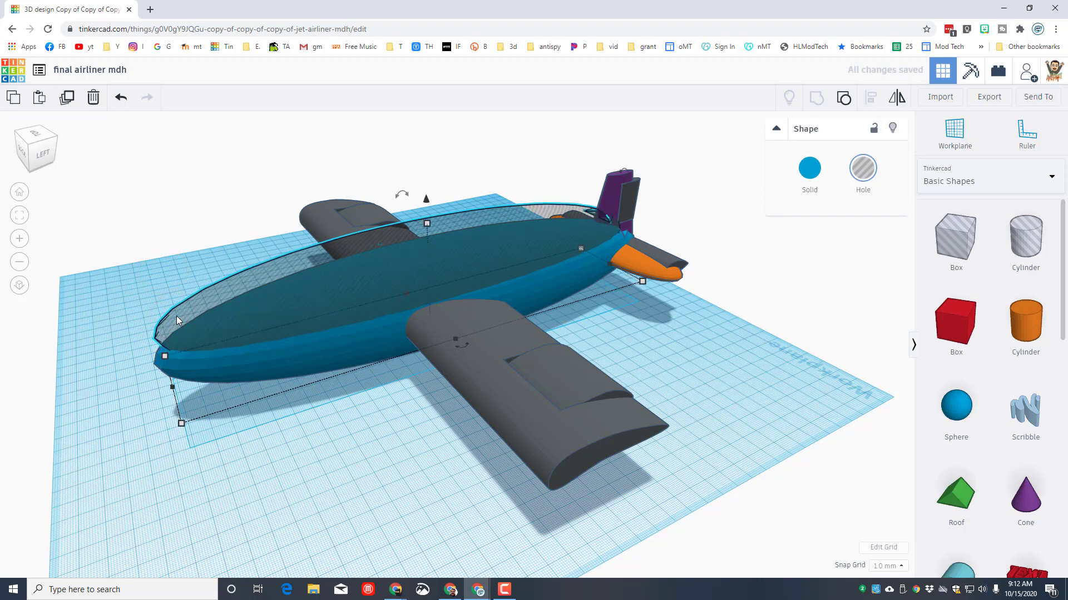
key("Right")
Realign the hole and fuselage at the tail.
left_click_drag(115, 309, 182, 402)
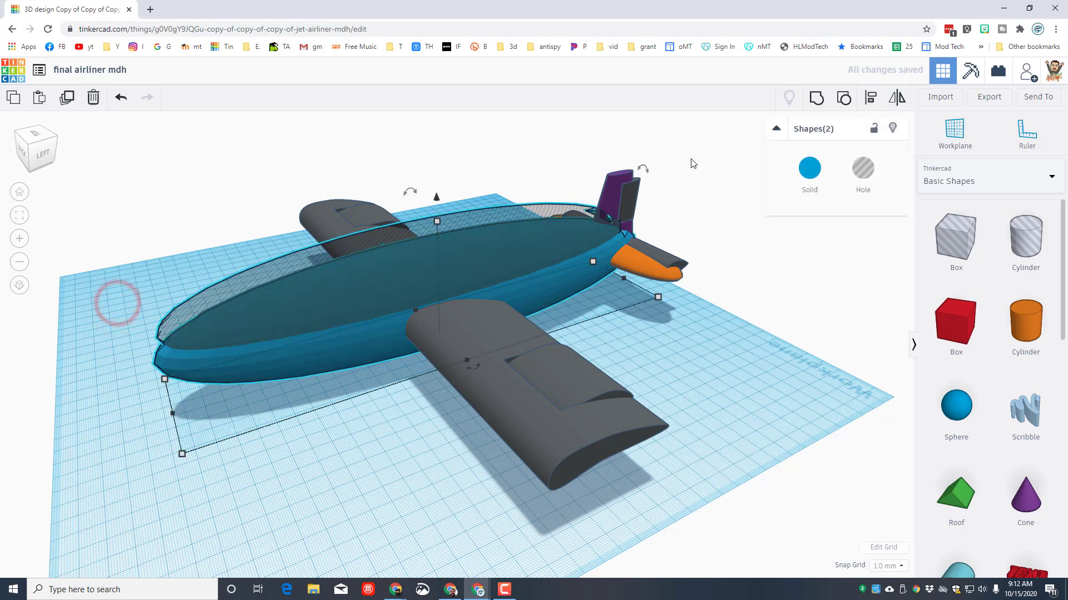
left_click(870, 98)
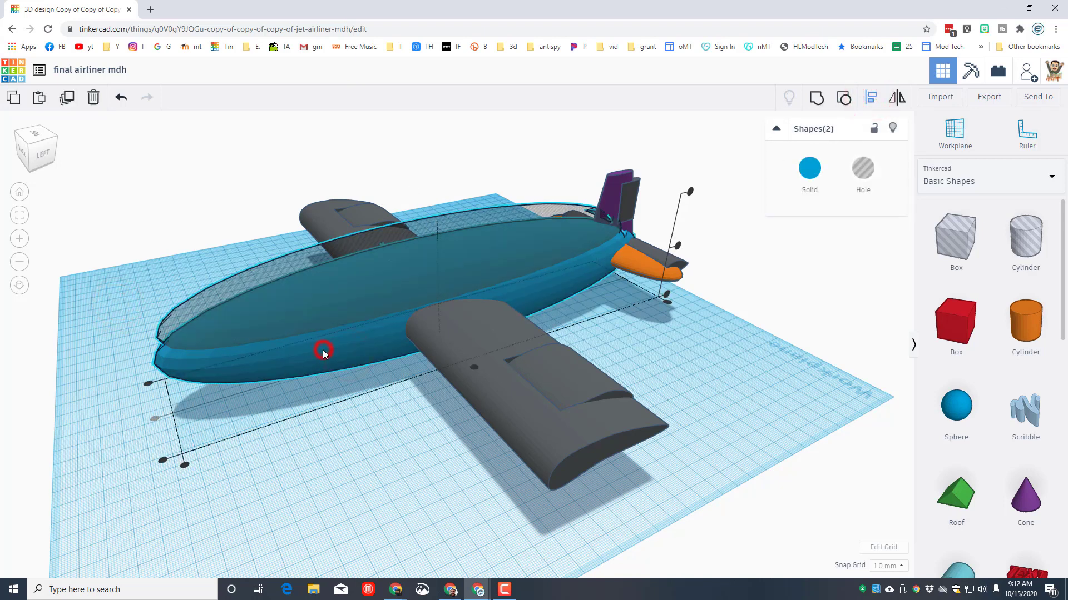
left_click(677, 253)
left_click(272, 459)
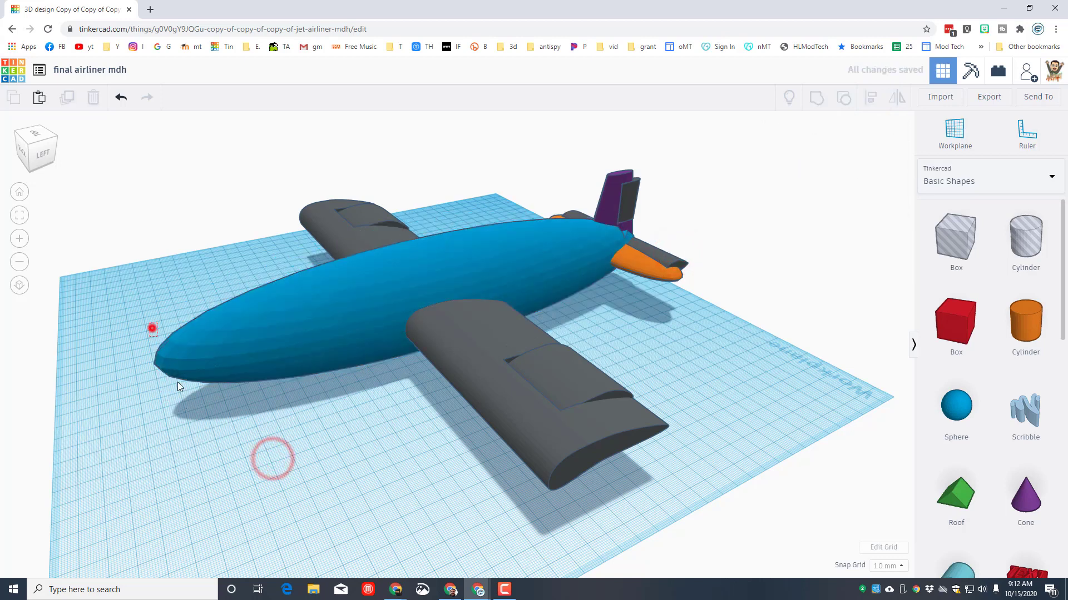
Make the combined fuselage and hole body transparent.
left_click_drag(178, 383, 215, 398)
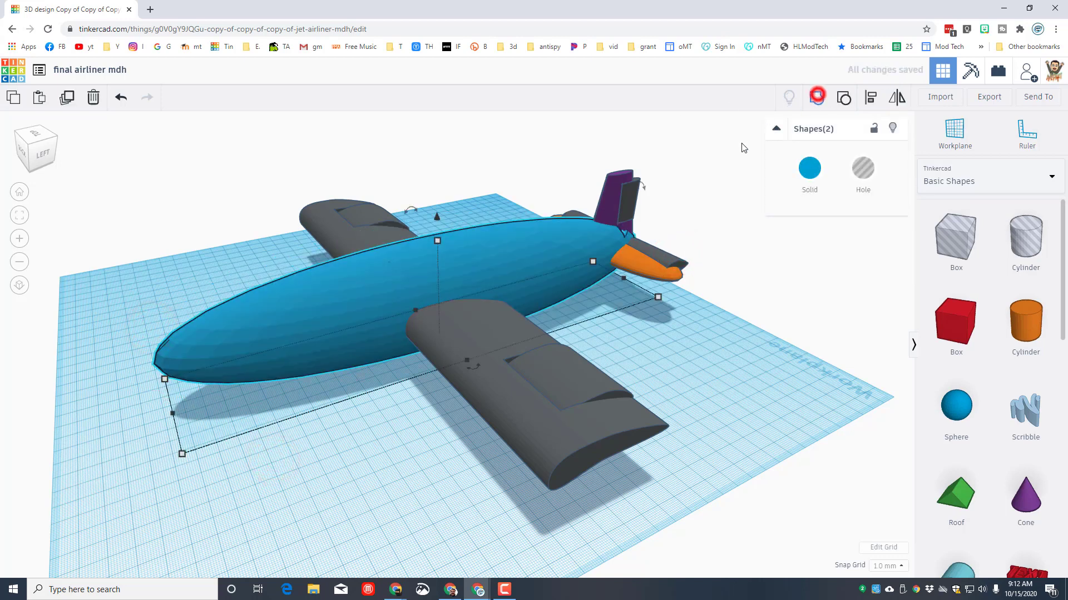
right_click_drag(208, 477, 276, 422)
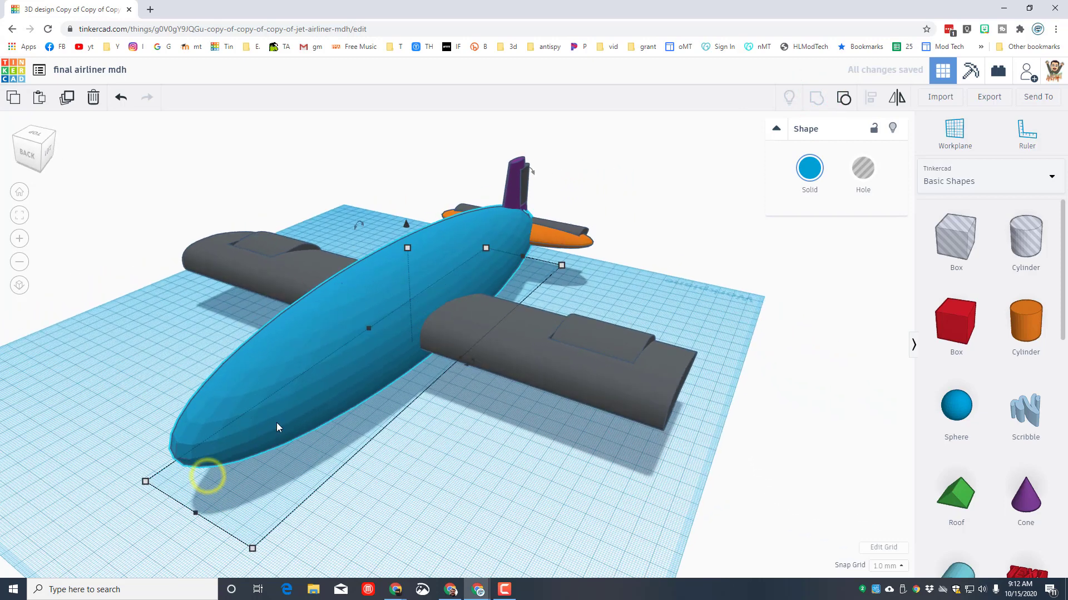
left_click(301, 388)
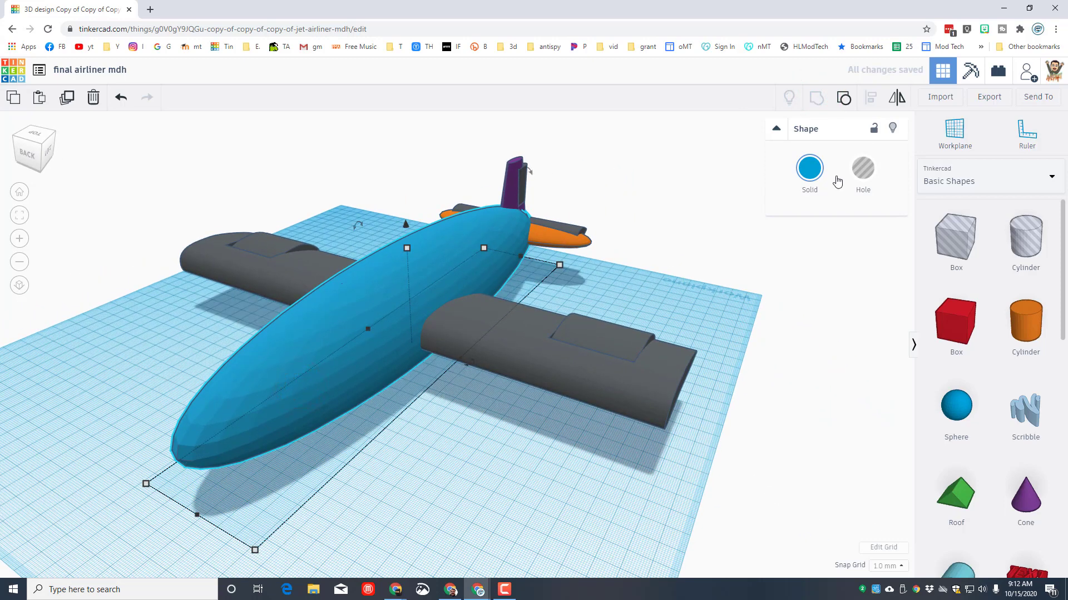
left_click(810, 169)
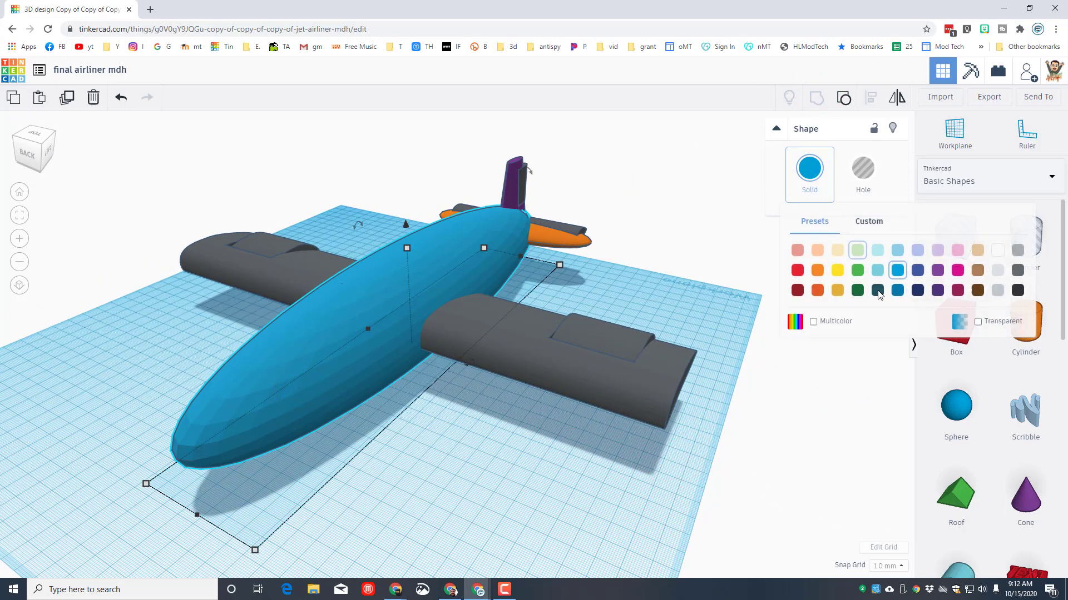
left_click(977, 321)
Add a cylinder to the workplane.
right_click_drag(311, 450, 315, 399)
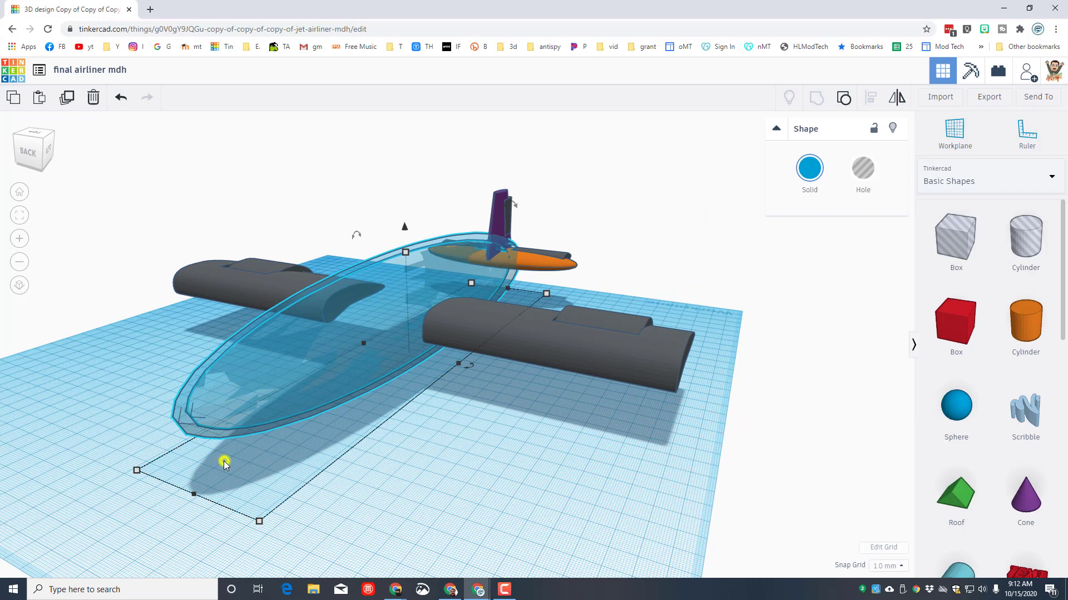
right_click_drag(224, 465, 322, 469)
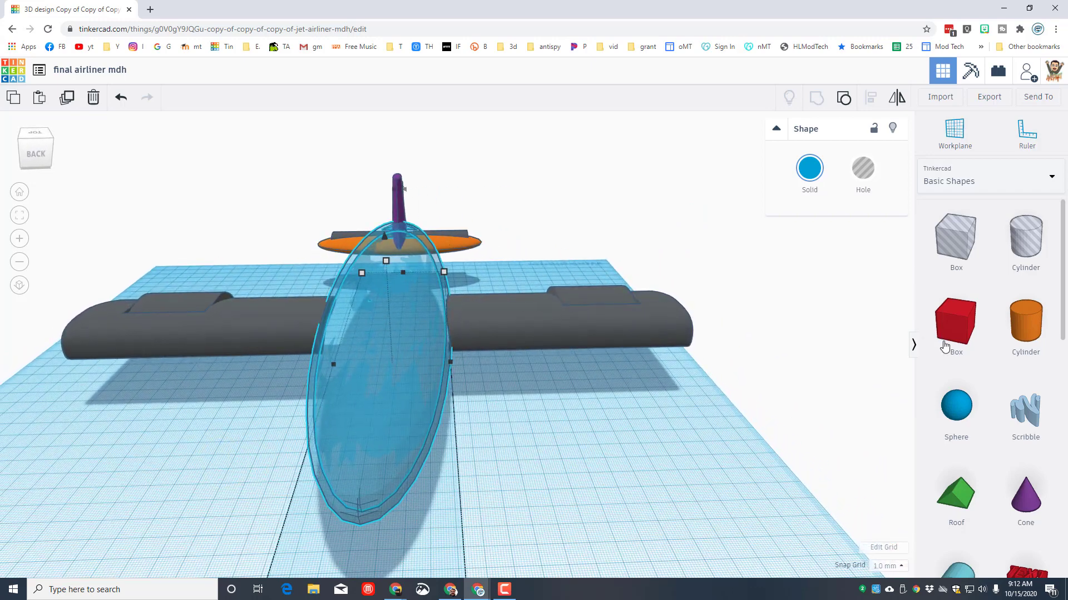
left_click(1026, 328)
Place the cylinder beside the fuselage and set its length to 321.
left_click(513, 462)
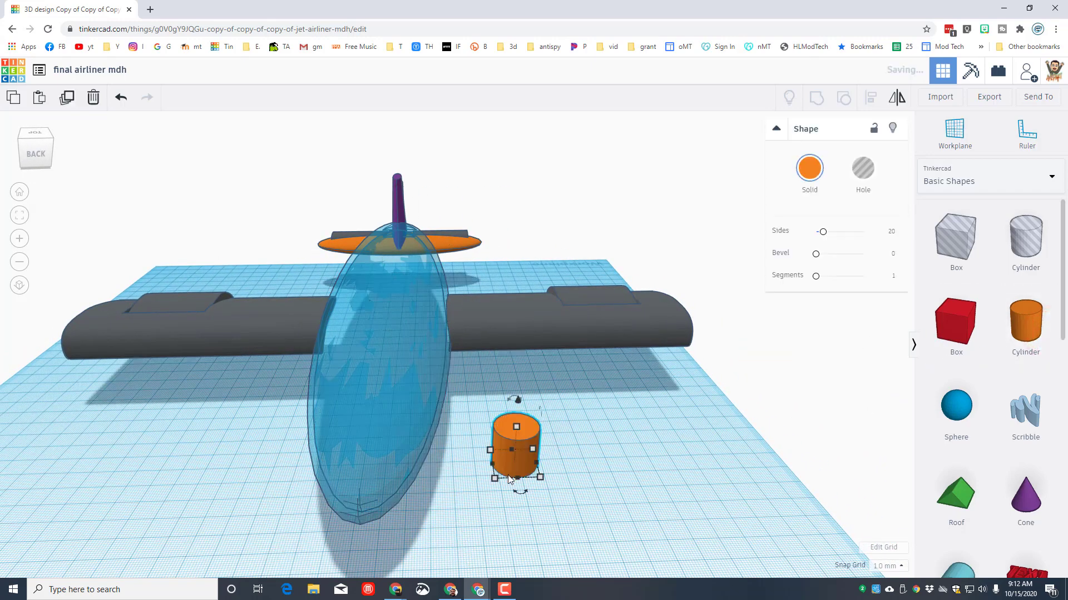
mouse_move(586, 500)
right_mouse_down()
mouse_move(522, 499)
mouse_move(249, 421)
right_mouse_up()
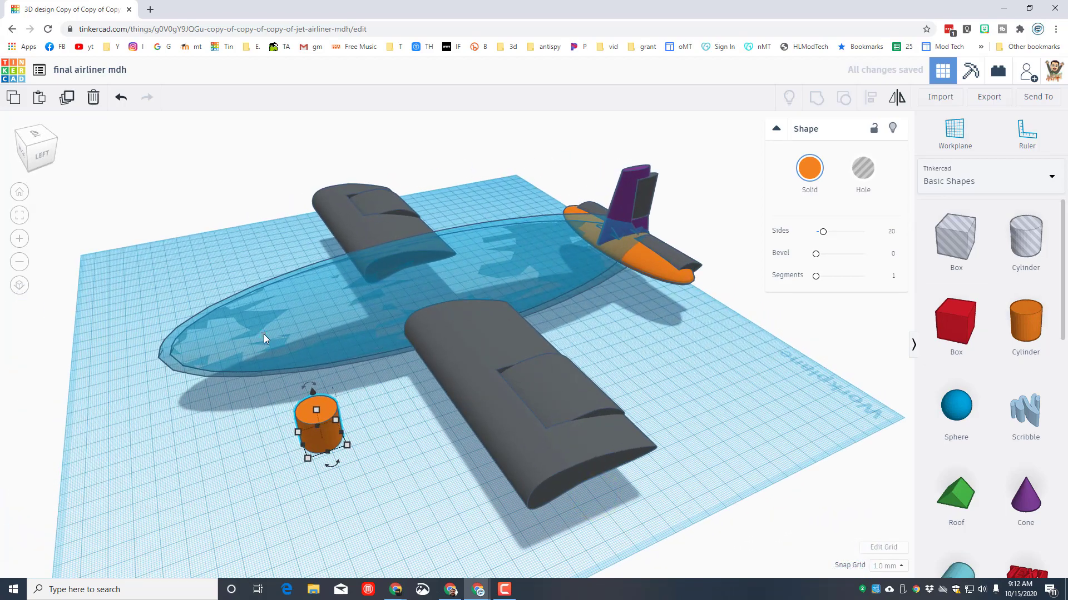
left_click(263, 335)
left_click(183, 446)
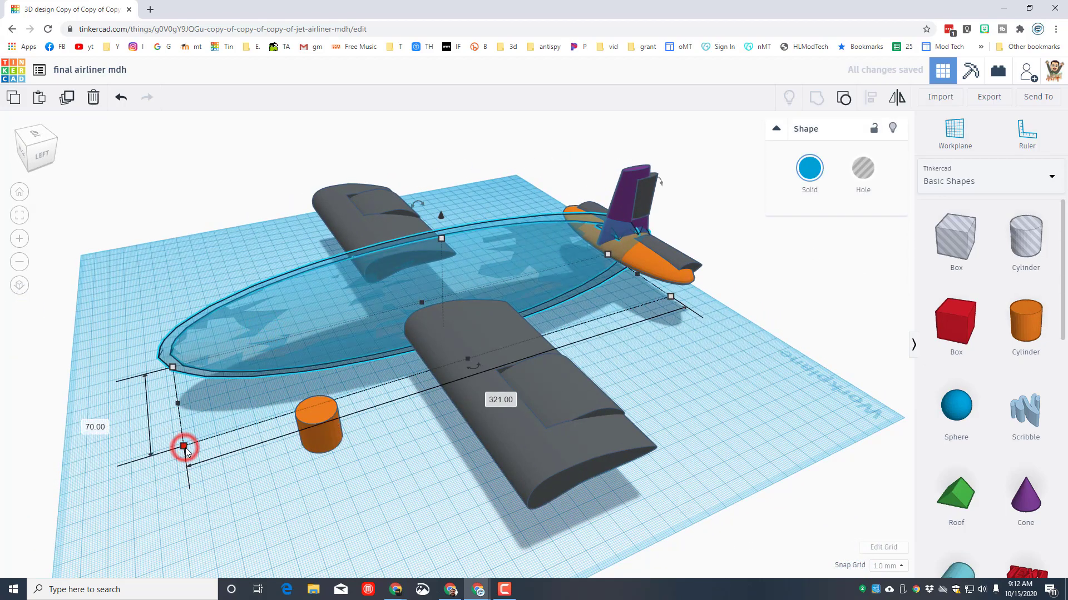
left_click(341, 440)
left_click(301, 445)
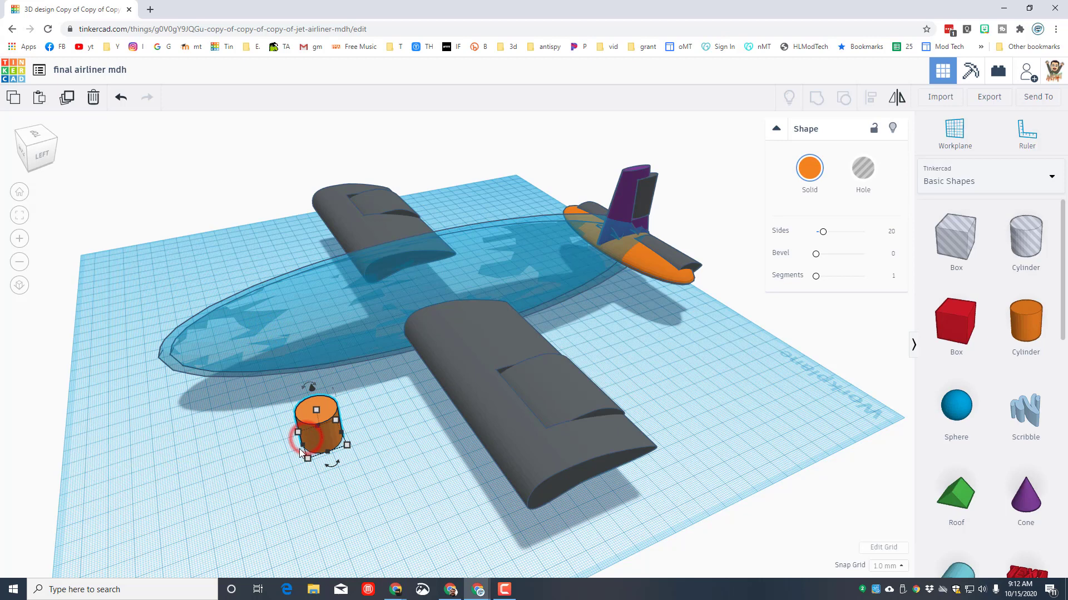
left_click(307, 457)
left_click(351, 503)
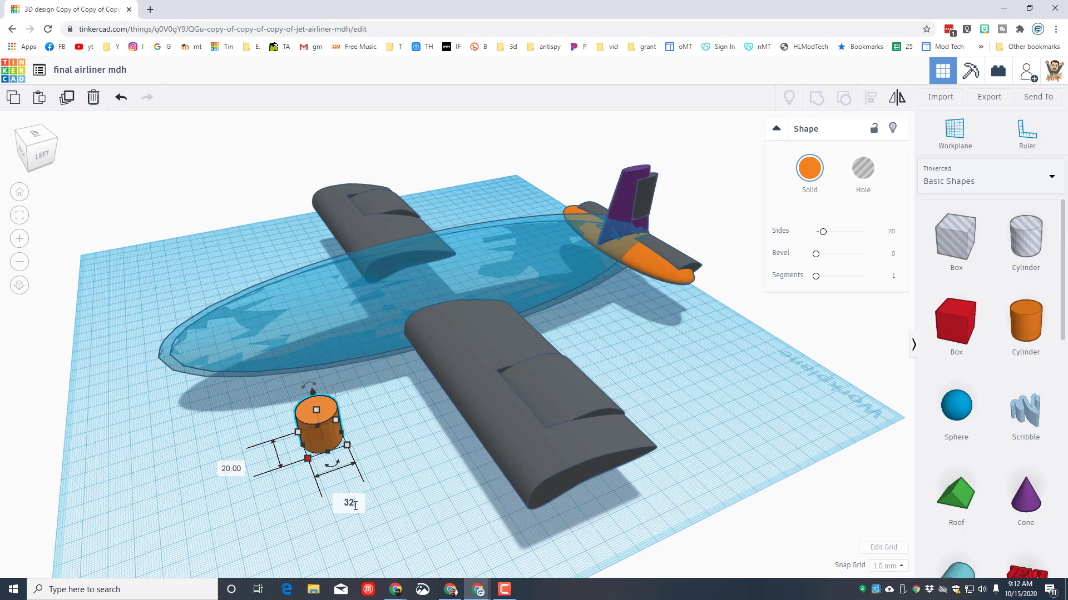
type("321")
key("Return")
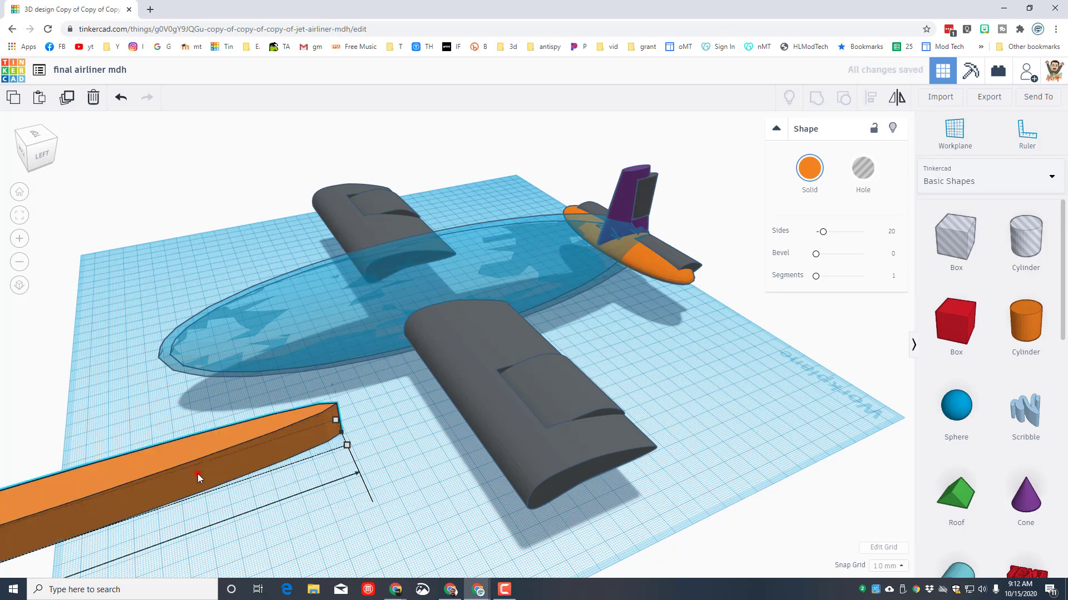
Move the bar under the wing and flatten it to 68 wide and 2 high.
left_click_drag(198, 473, 551, 362)
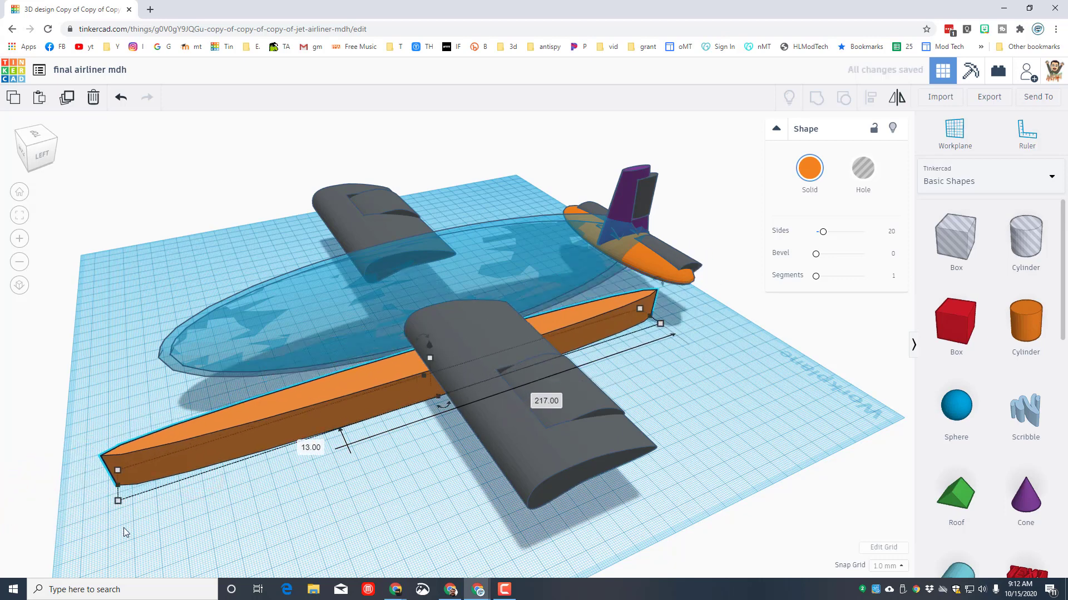
left_click(118, 500)
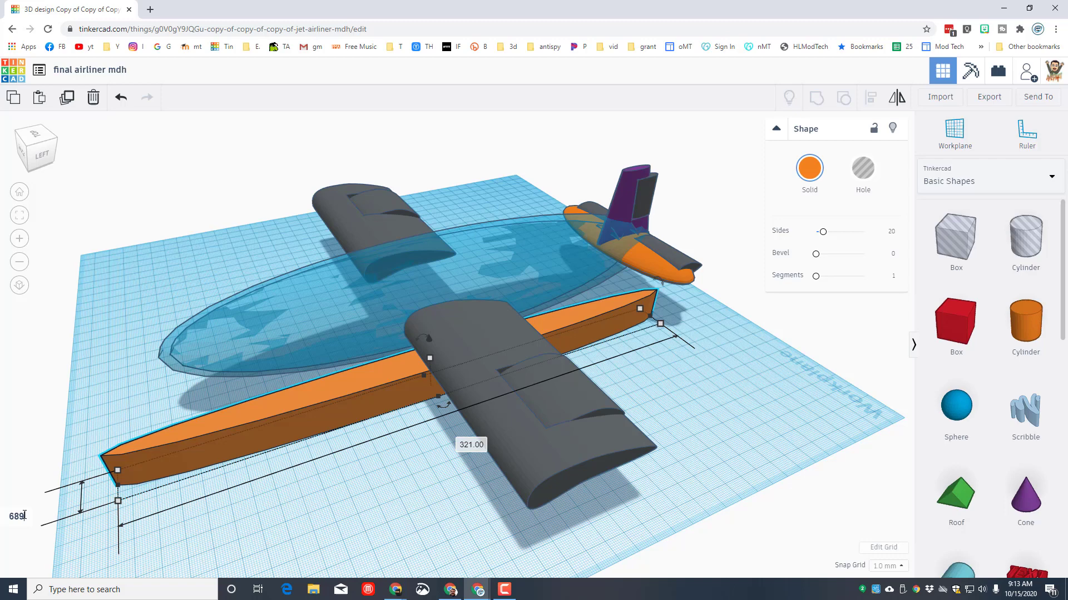
key("Return")
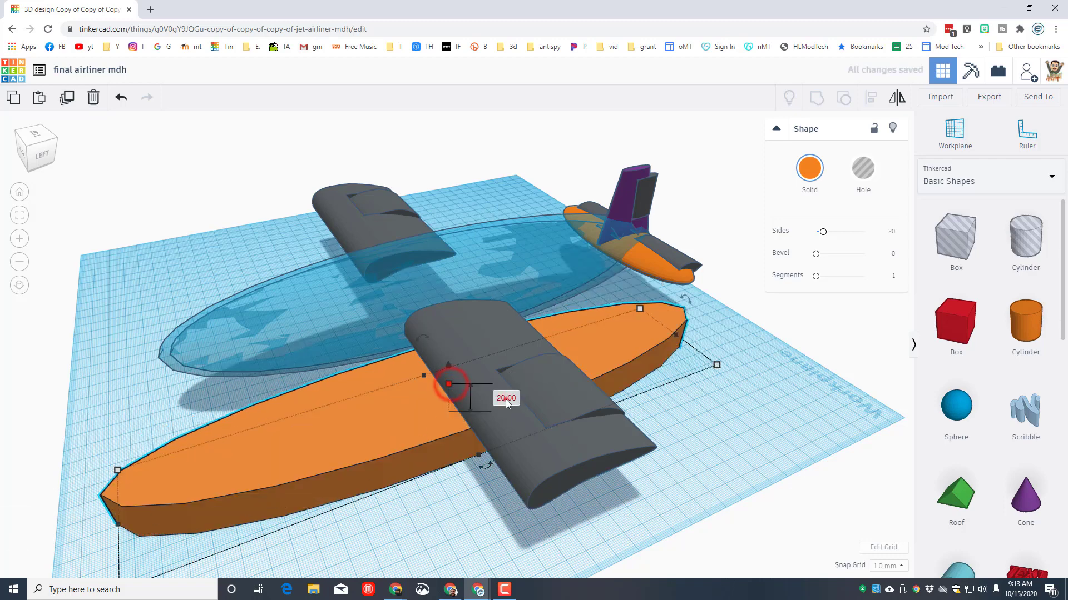
left_click(505, 398)
key("Return")
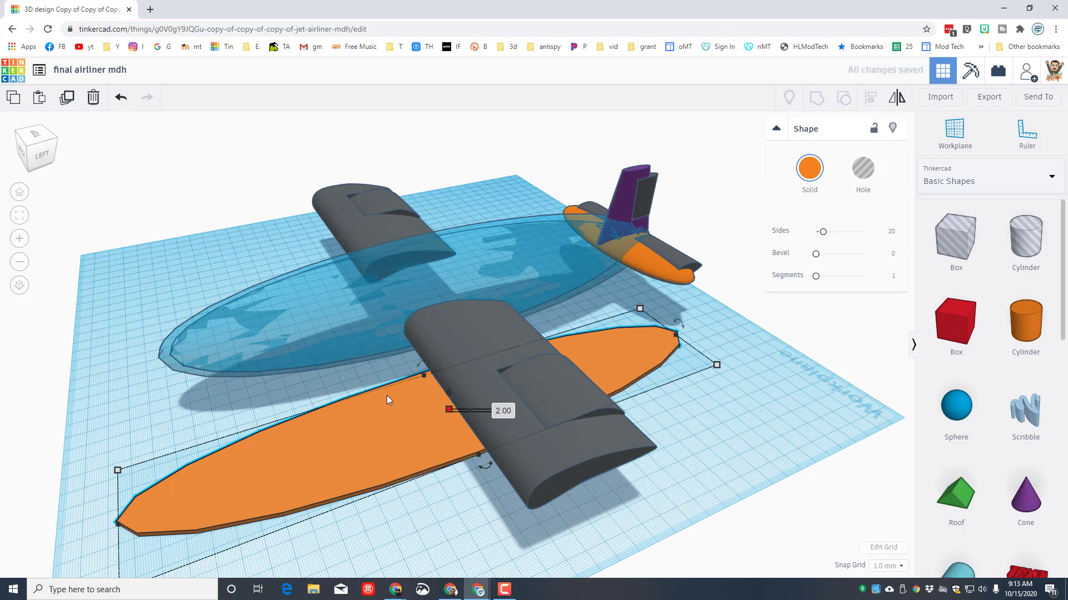
left_click_drag(109, 336, 272, 445)
Align the floor to the fuselage lengthwise and centred, then raise it inside.
left_click(870, 97)
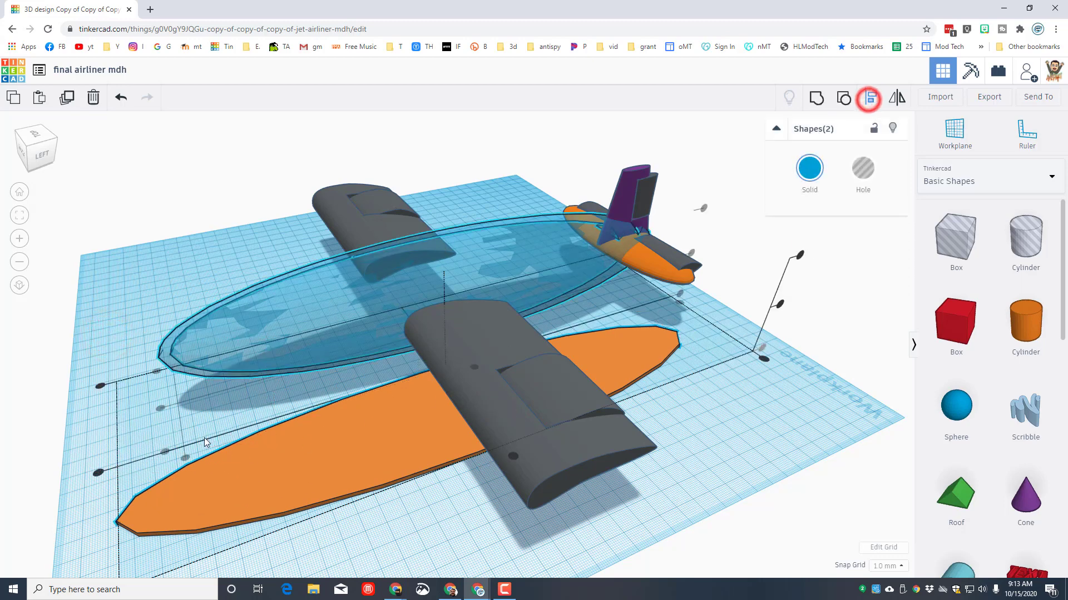
left_click(208, 348)
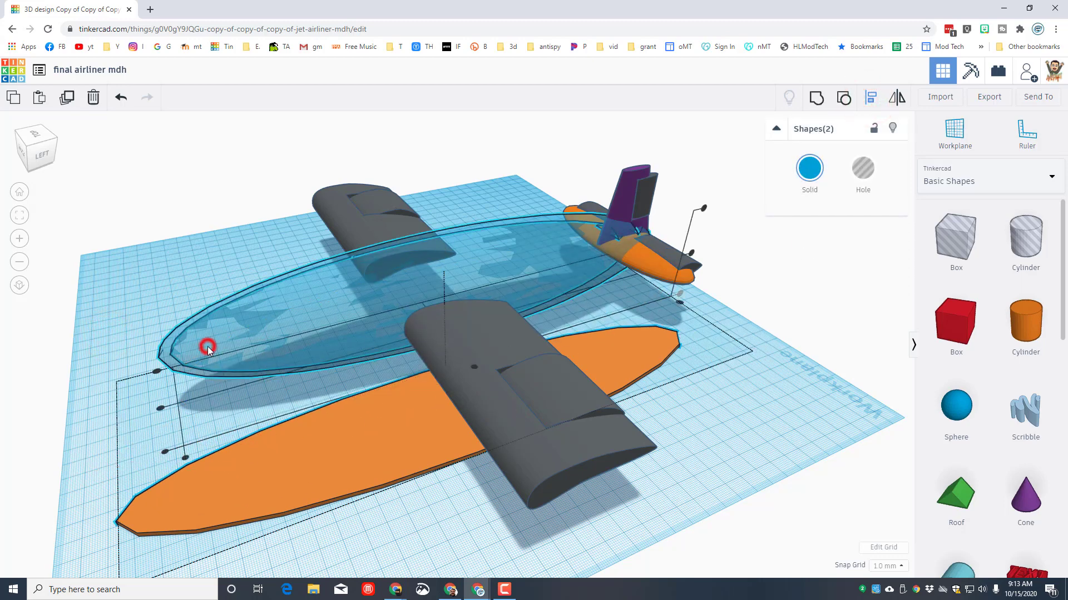
left_click(185, 457)
left_click(159, 409)
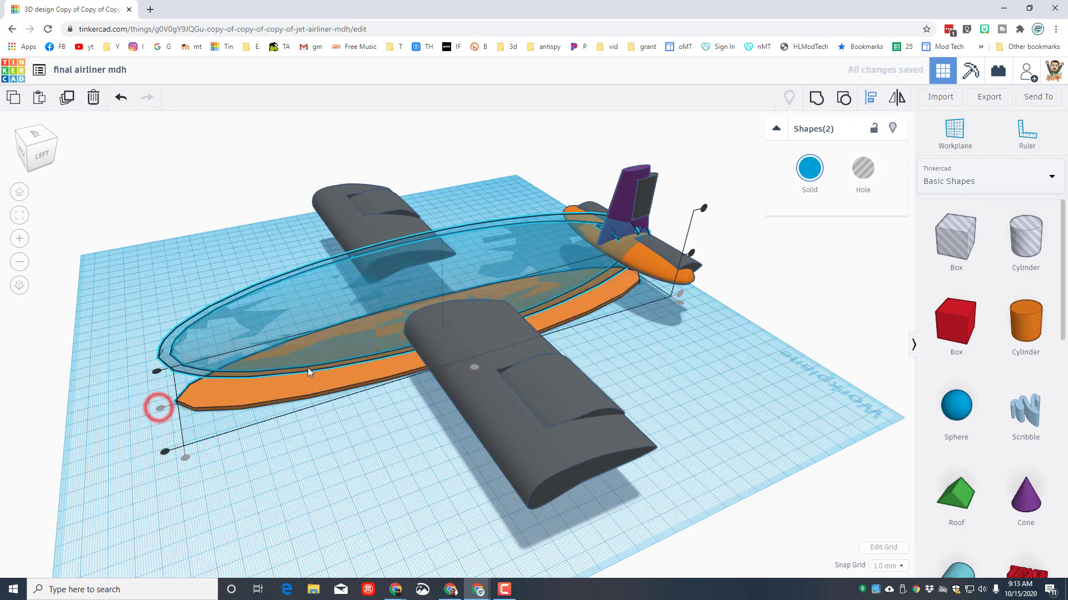
left_click(693, 253)
left_click(417, 410)
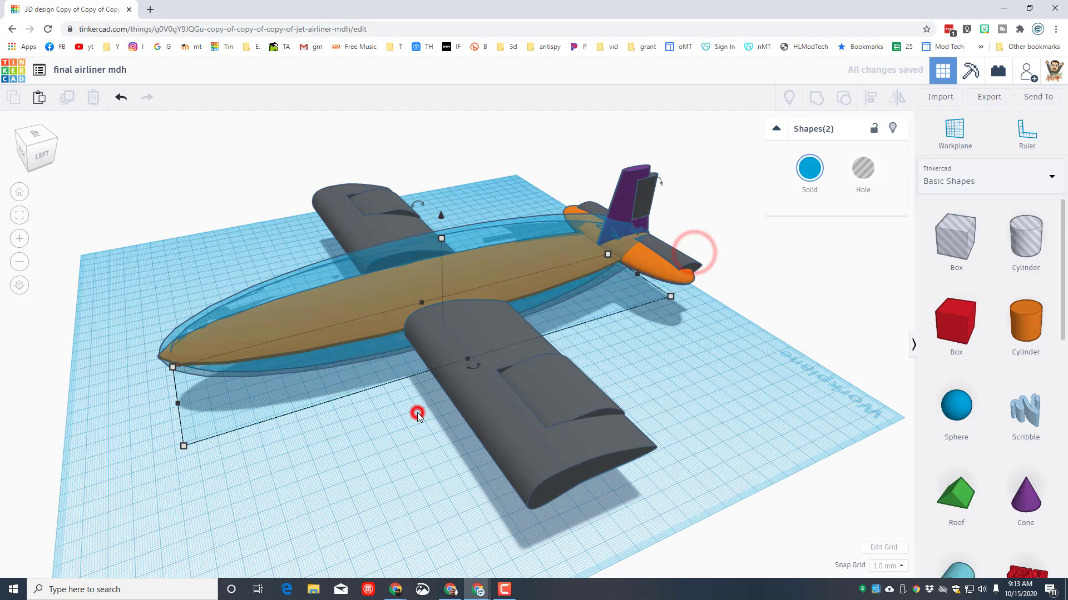
Give the floor 64 sides, shorten it to fit, and adjust its height in the fuselage.
right_click_drag(291, 448, 479, 450)
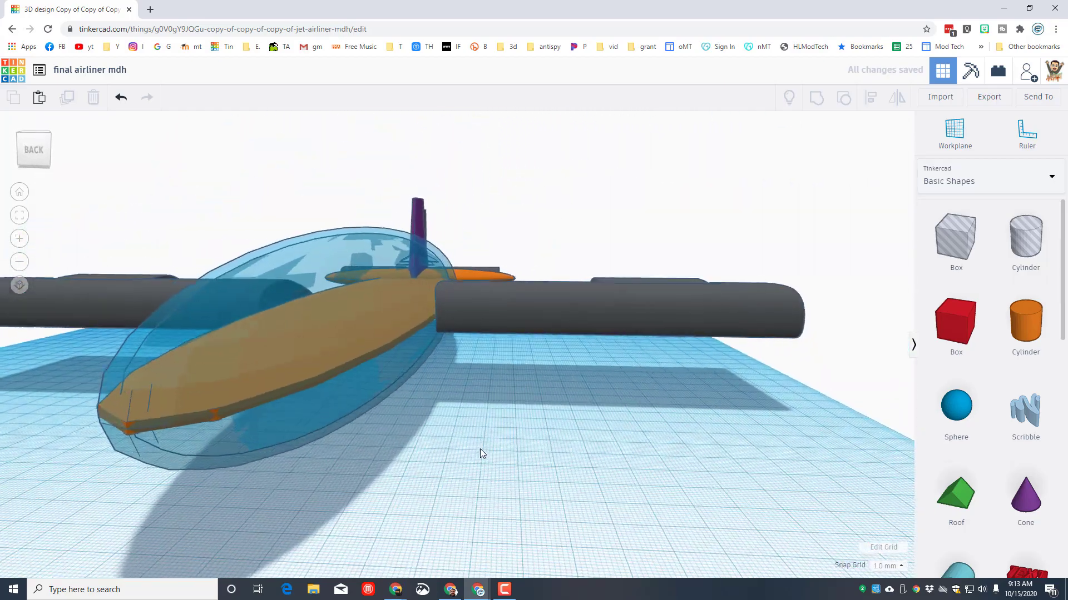
left_click(136, 440)
right_click_drag(136, 449, 132, 519)
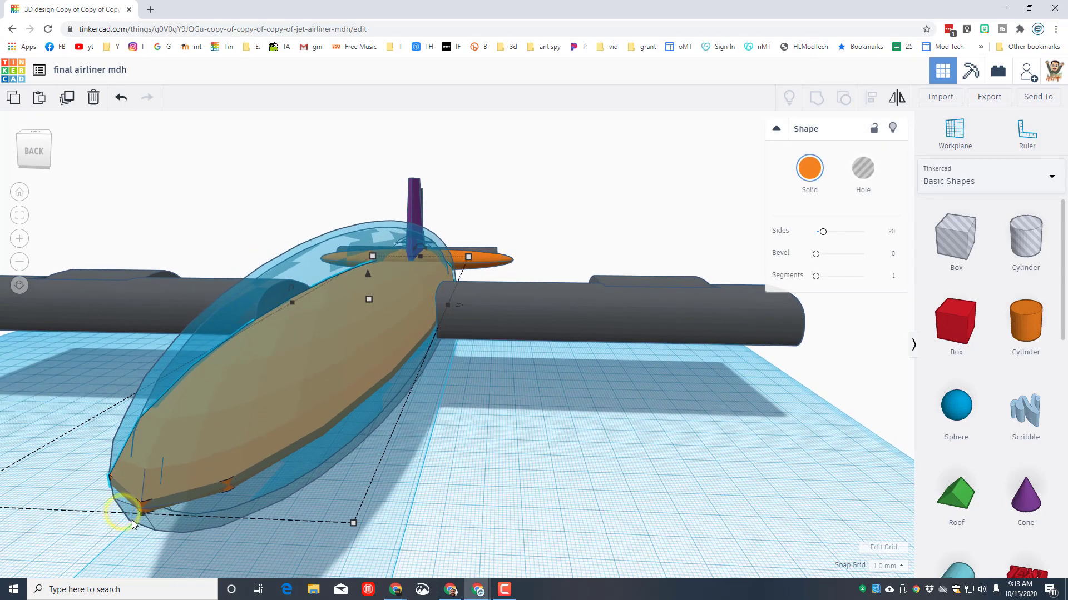
left_click(142, 512)
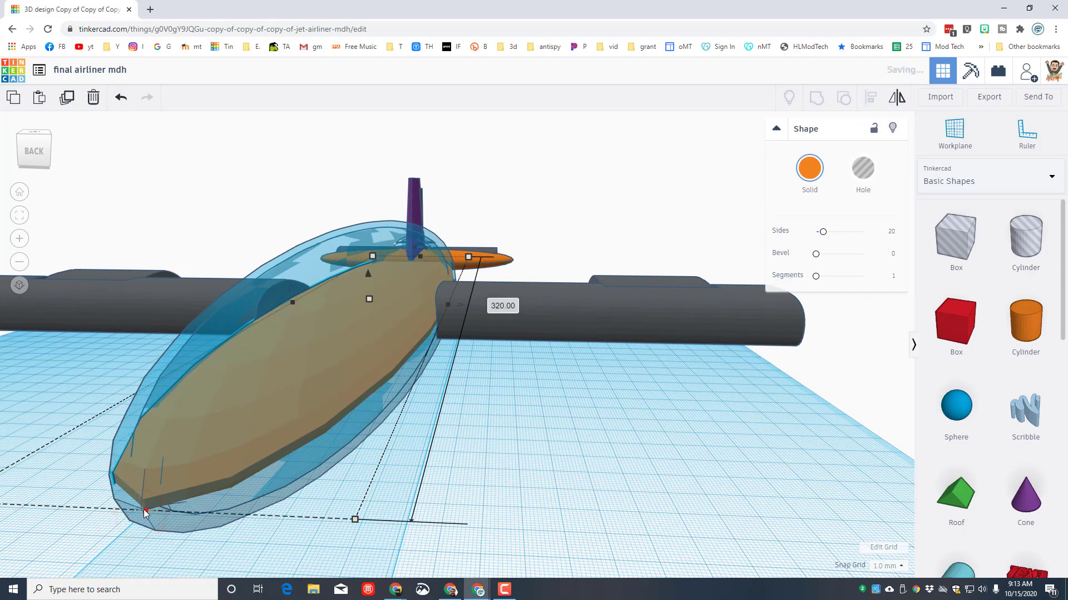
right_click_drag(257, 494, 478, 433)
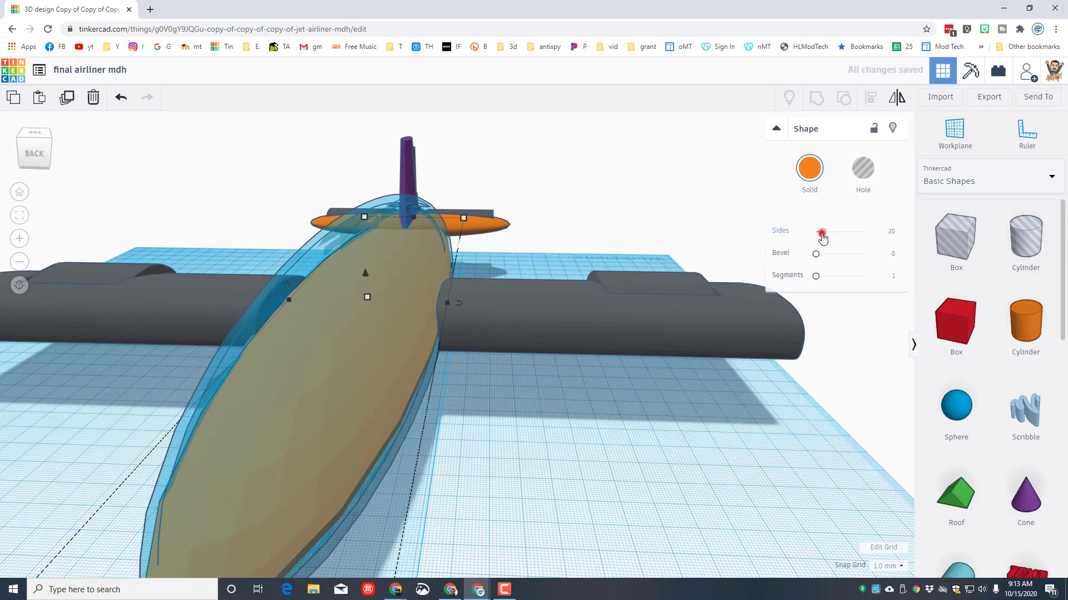
left_click_drag(822, 234, 864, 232)
right_click_drag(384, 453, 95, 467)
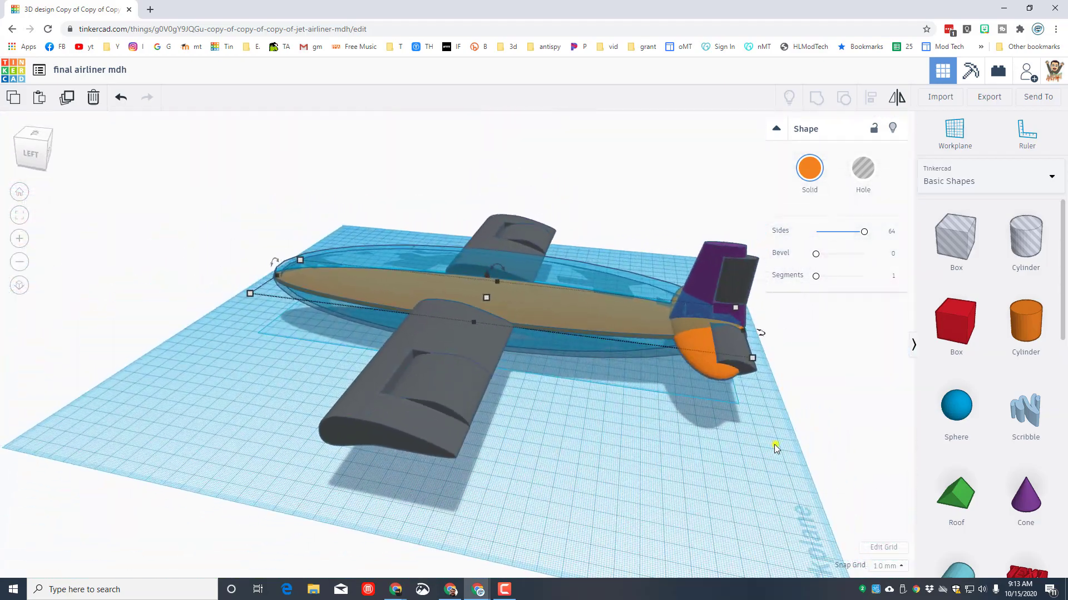
right_click_drag(774, 445, 616, 519)
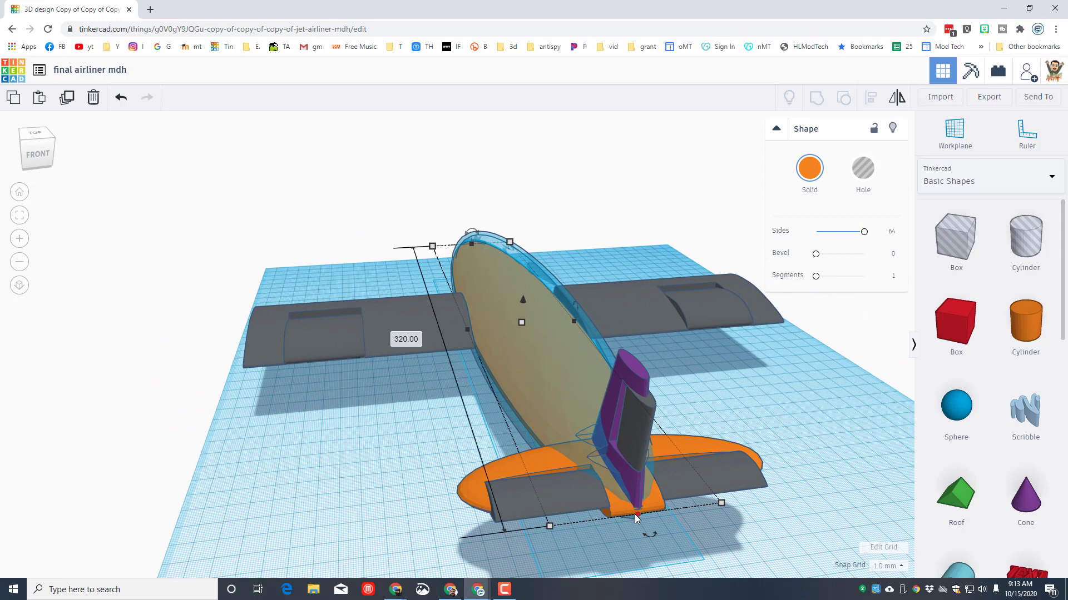
left_click_drag(635, 515, 632, 502)
right_click_drag(253, 514, 537, 454)
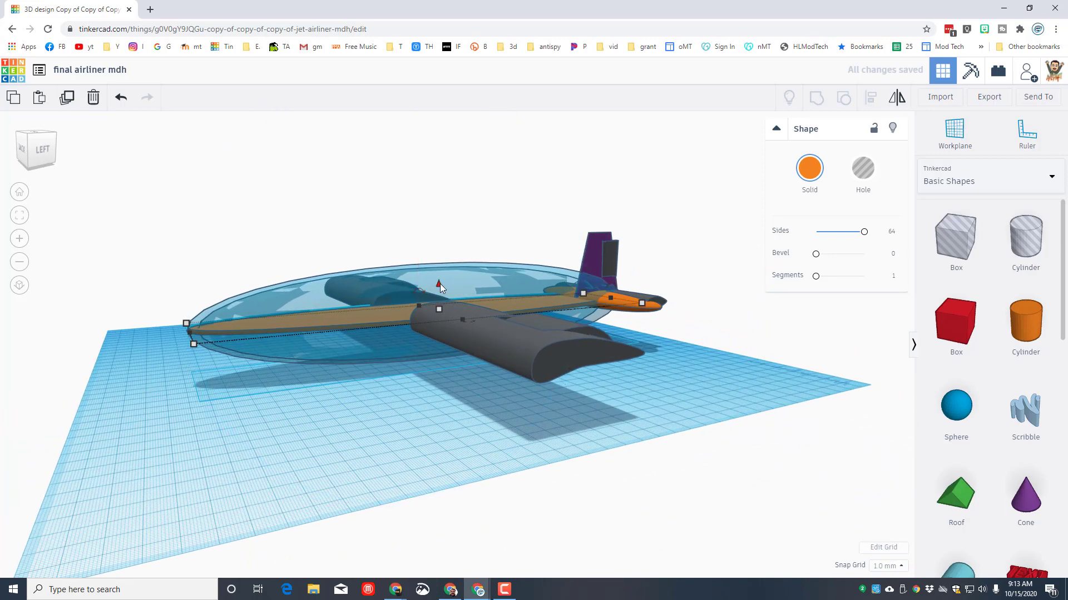
left_click_drag(440, 284, 440, 295)
Shorten the fuselage at its nose end and lock it against moving.
right_click_drag(389, 377, 365, 324)
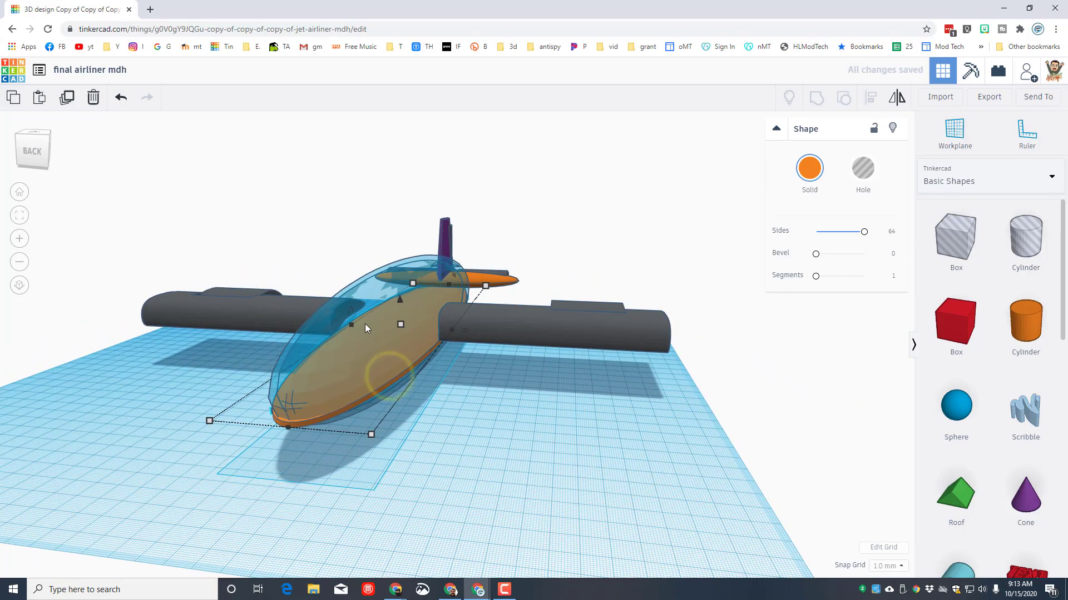
right_click_drag(396, 432, 189, 402)
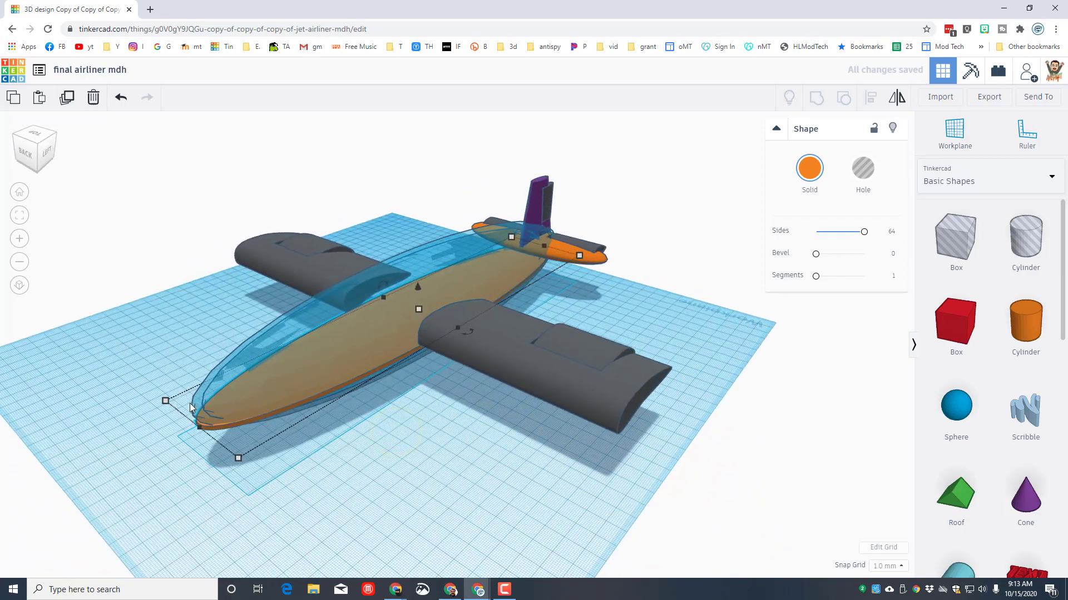
left_click_drag(200, 425, 215, 418)
right_click_drag(383, 446, 691, 298)
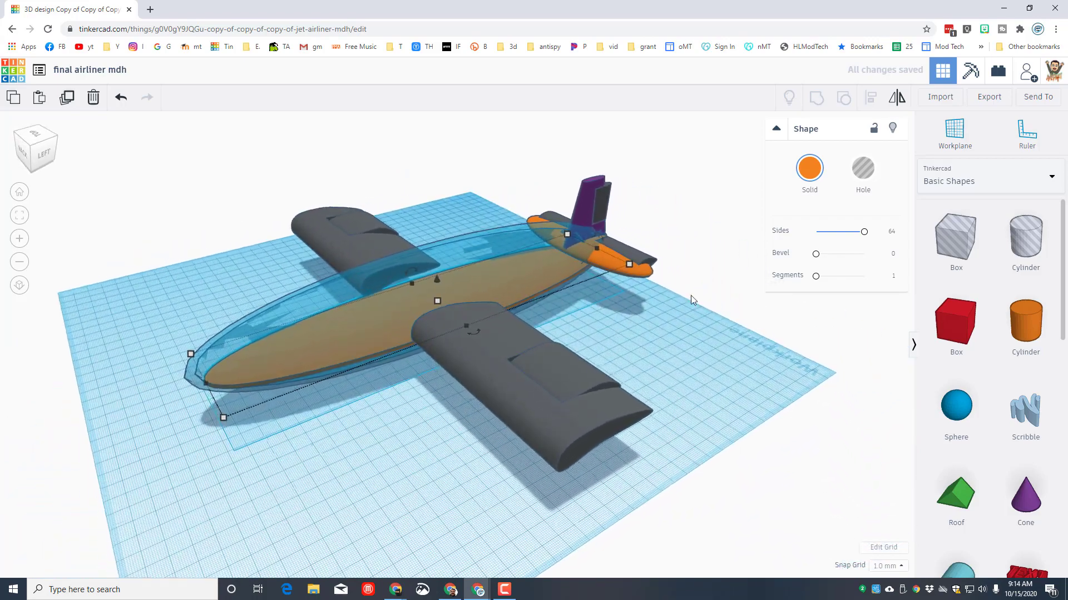
left_click(874, 131)
right_click_drag(354, 455, 253, 413)
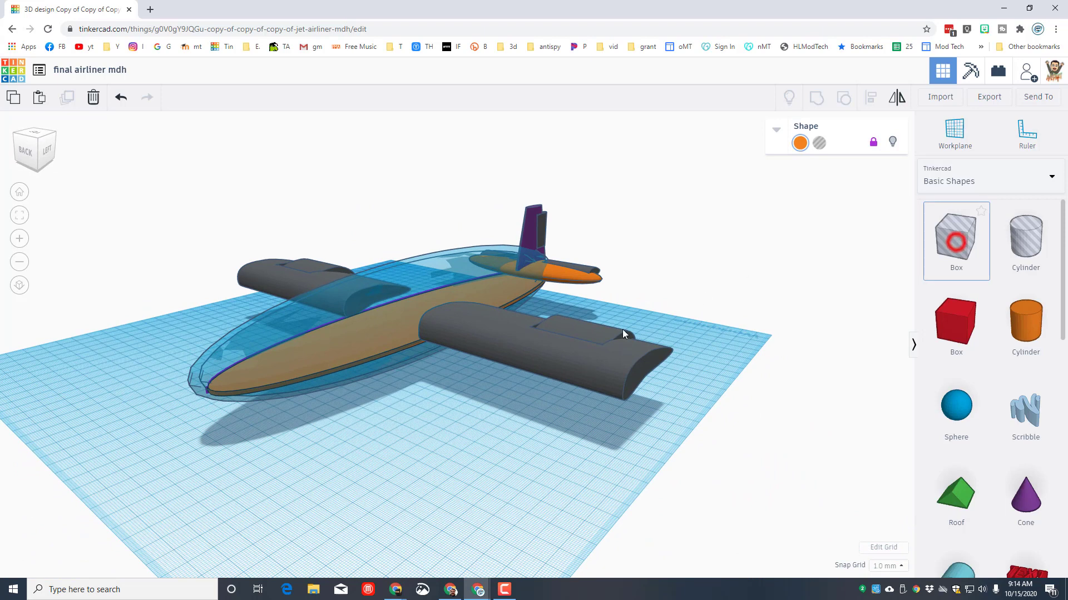
Place a Box Hole near the nose with height 8, sized 78 × 44 mm.
left_click_drag(622, 329, 192, 422)
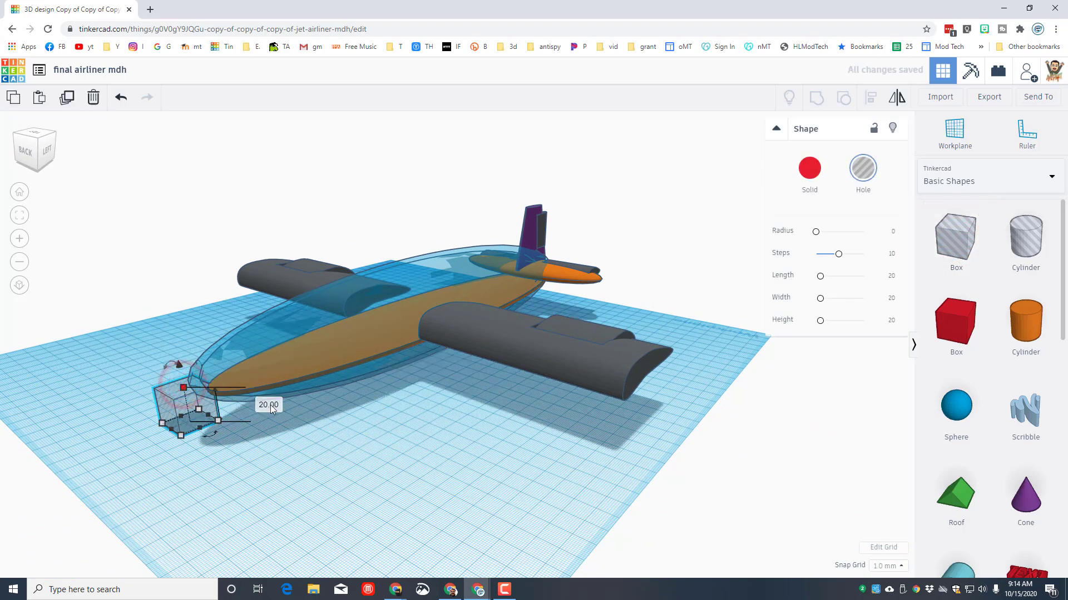
key("Return")
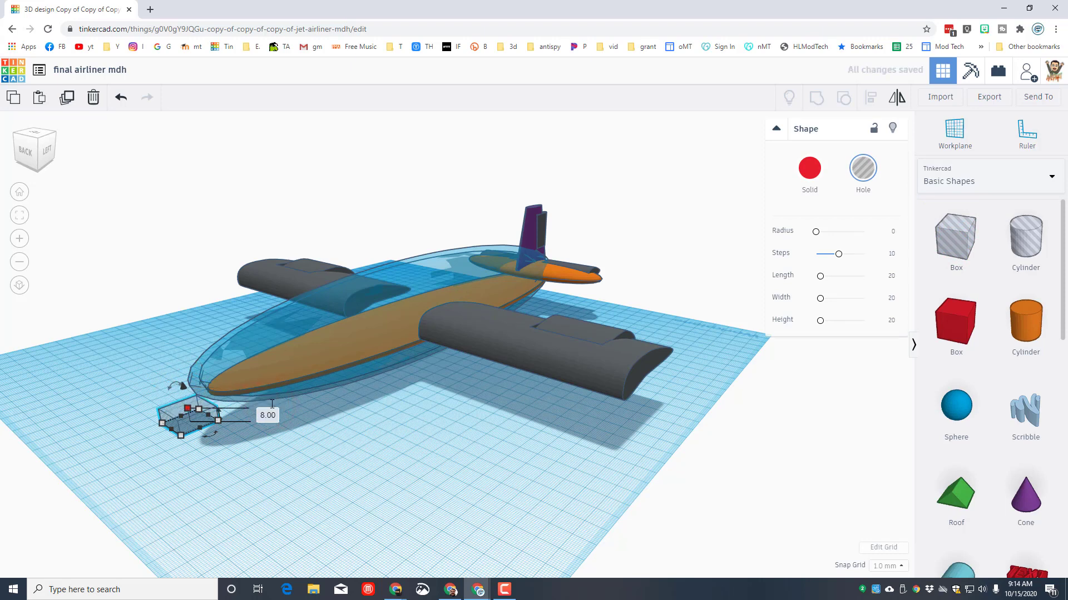
left_click_drag(195, 437, 261, 472)
left_click_drag(238, 431, 228, 324)
Align the hole box and fuselage on their bottom centres, using the fuselage as reference.
right_click_drag(115, 469, 158, 466)
left_click(410, 535)
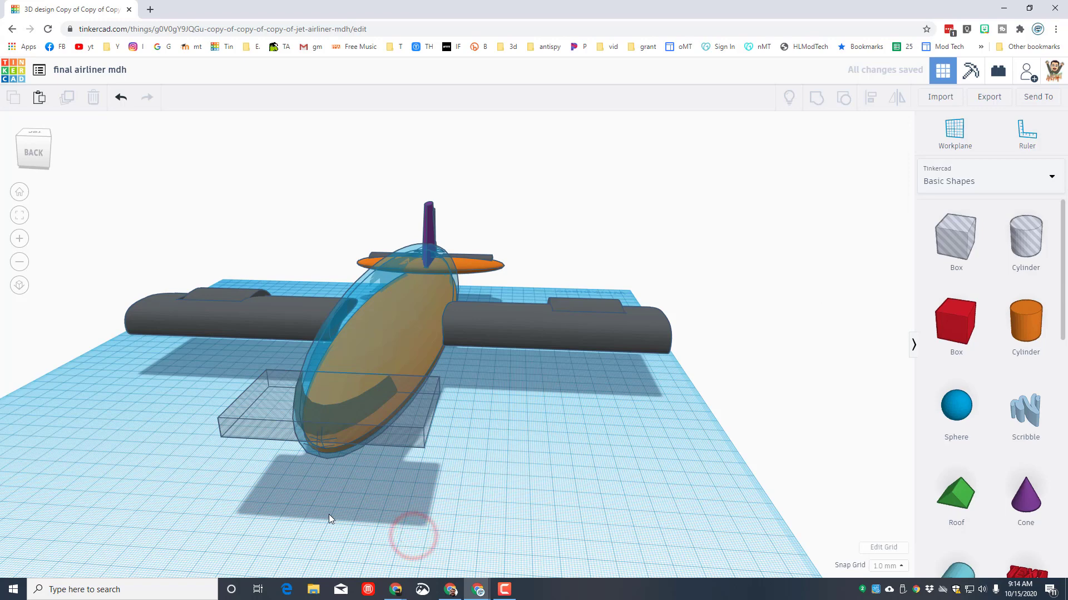
right_click_drag(341, 517, 298, 522)
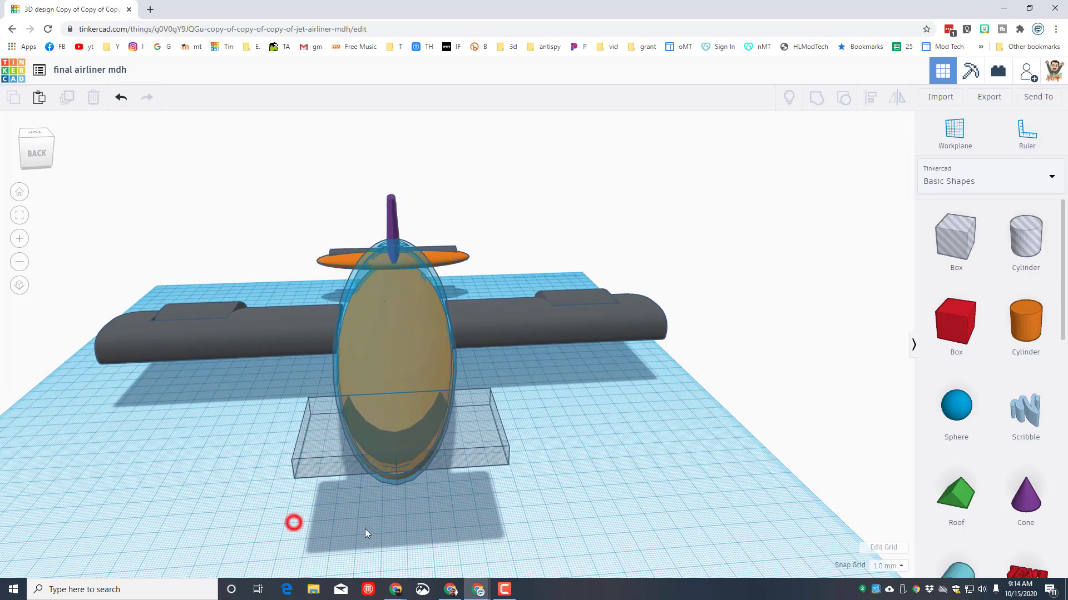
left_click_drag(362, 528, 447, 417)
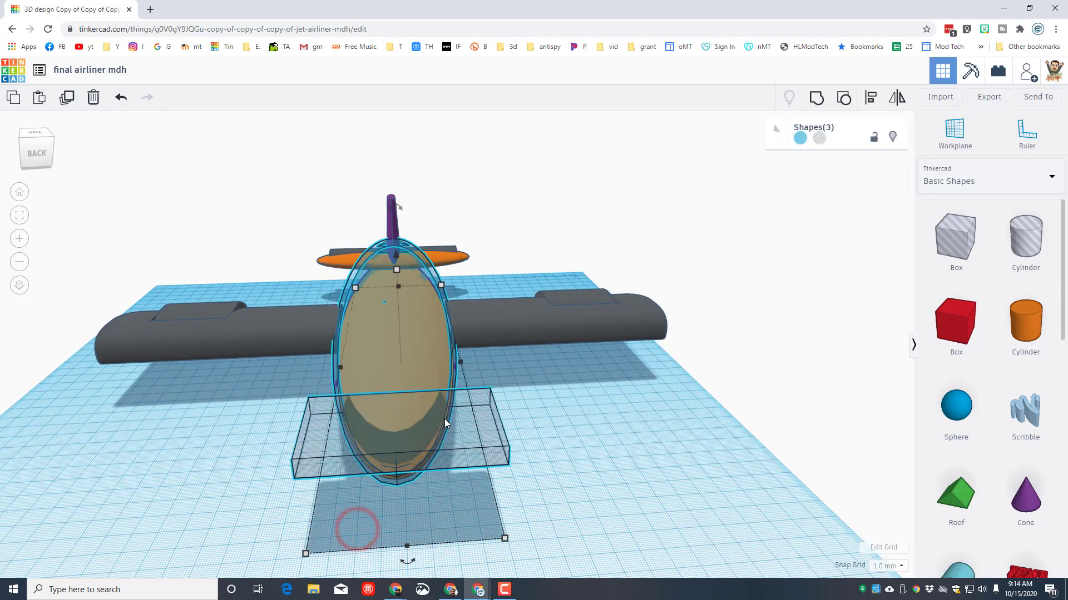
left_click(874, 100)
left_click(366, 321)
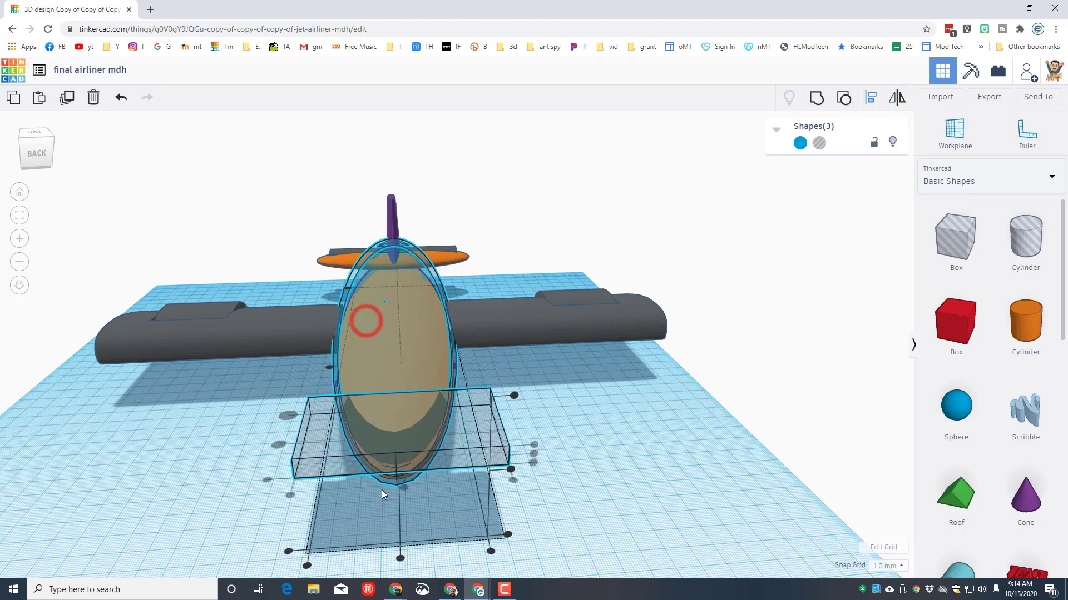
left_click(400, 560)
left_click(576, 498)
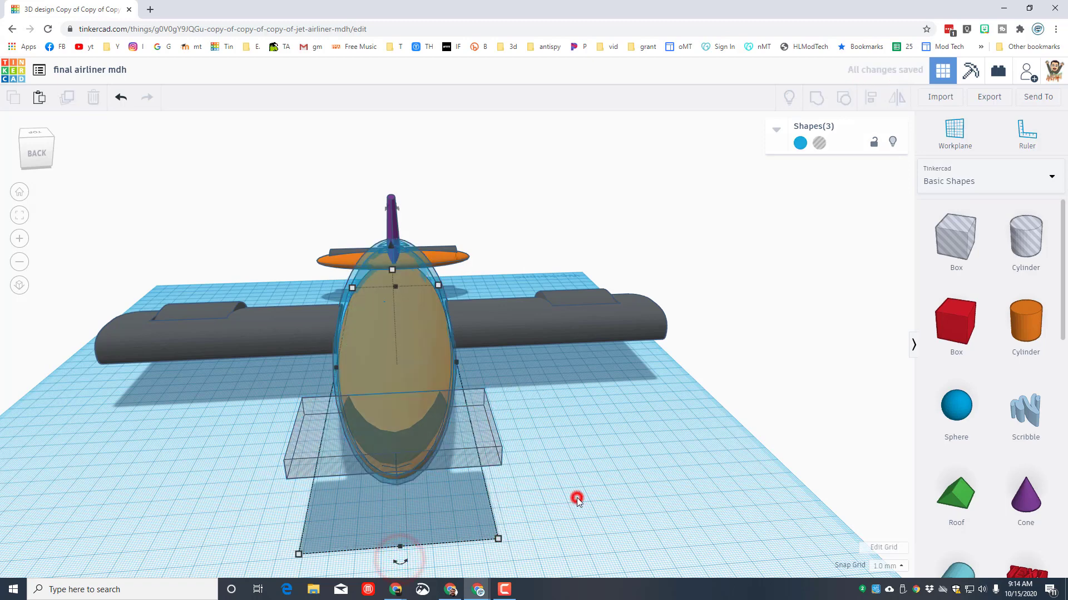
Drop a Cylinder Hole onto the workplane beside the airplane.
right_click_drag(632, 492, 422, 500)
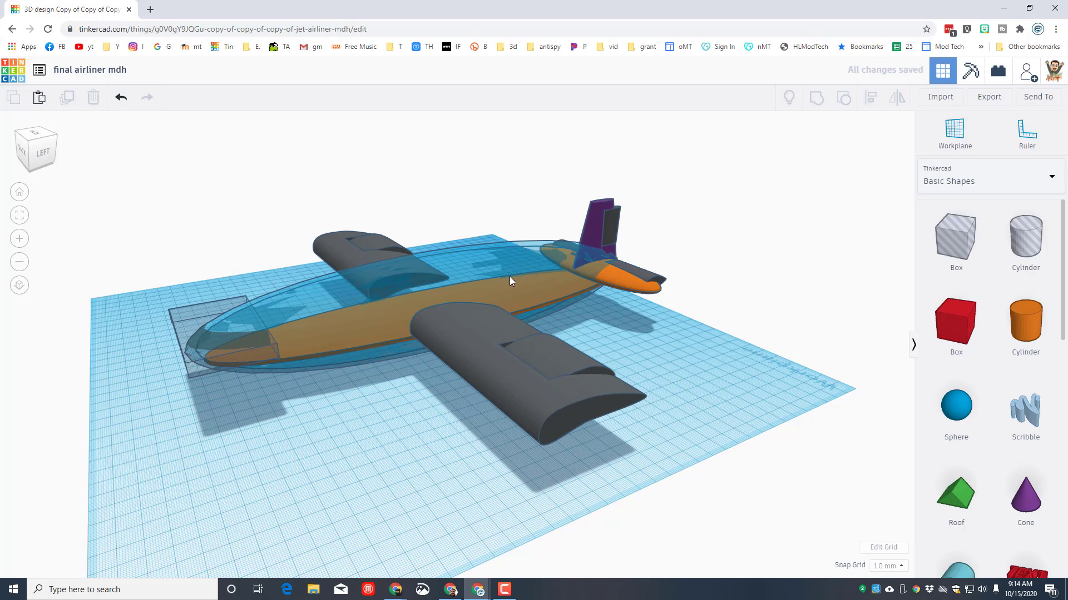
right_click_drag(302, 414, 471, 410)
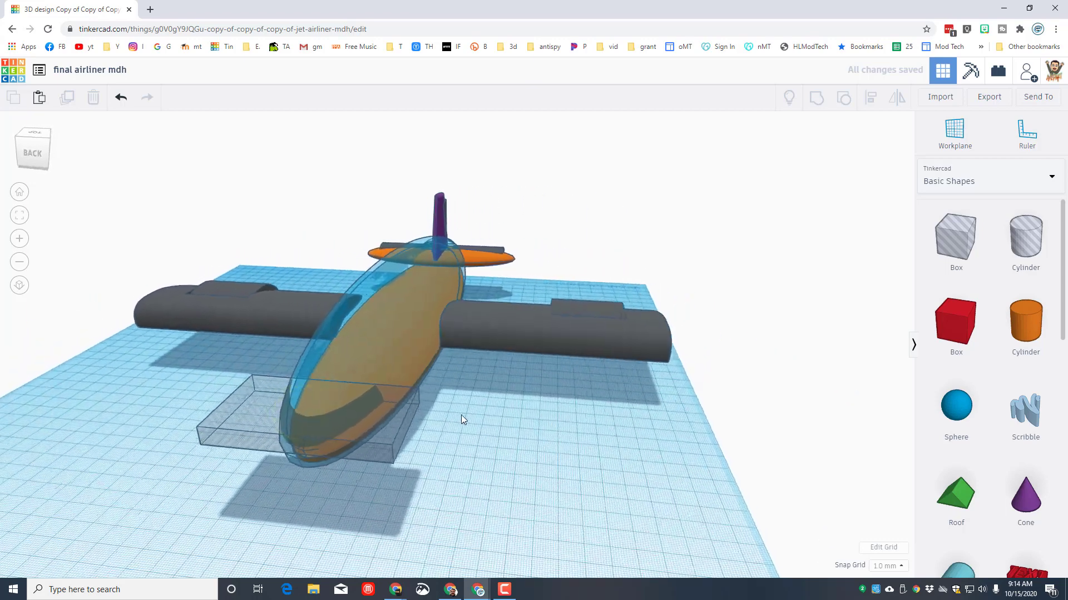
left_click_drag(1026, 236, 595, 454)
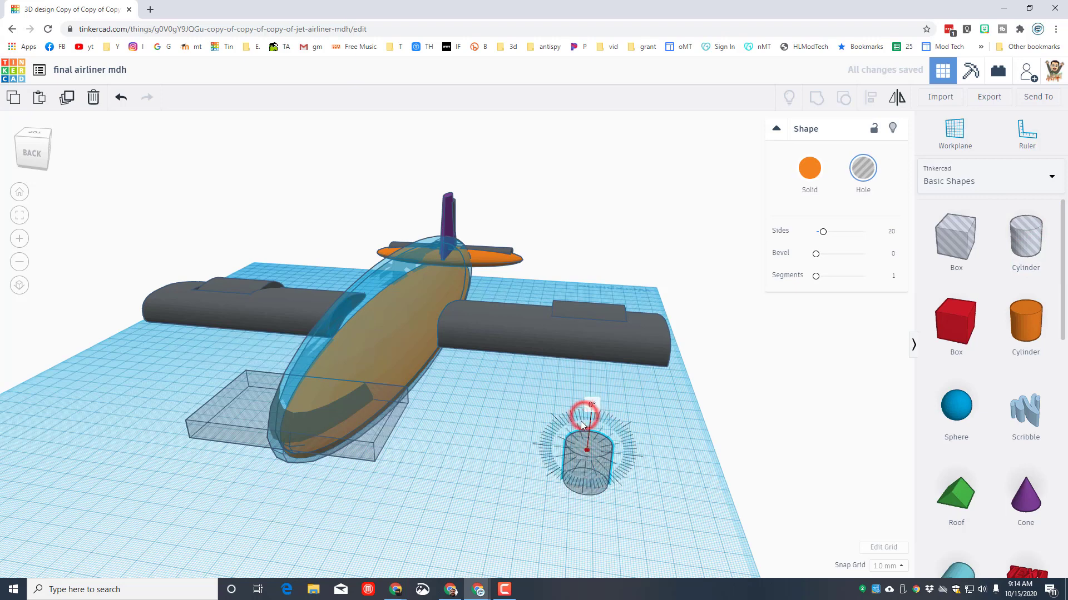
Rotate the hole cylinder 90° so it lies flat.
mouse_move(588, 415)
left_mouse_down()
mouse_move(566, 432)
mouse_move(581, 421)
left_mouse_up()
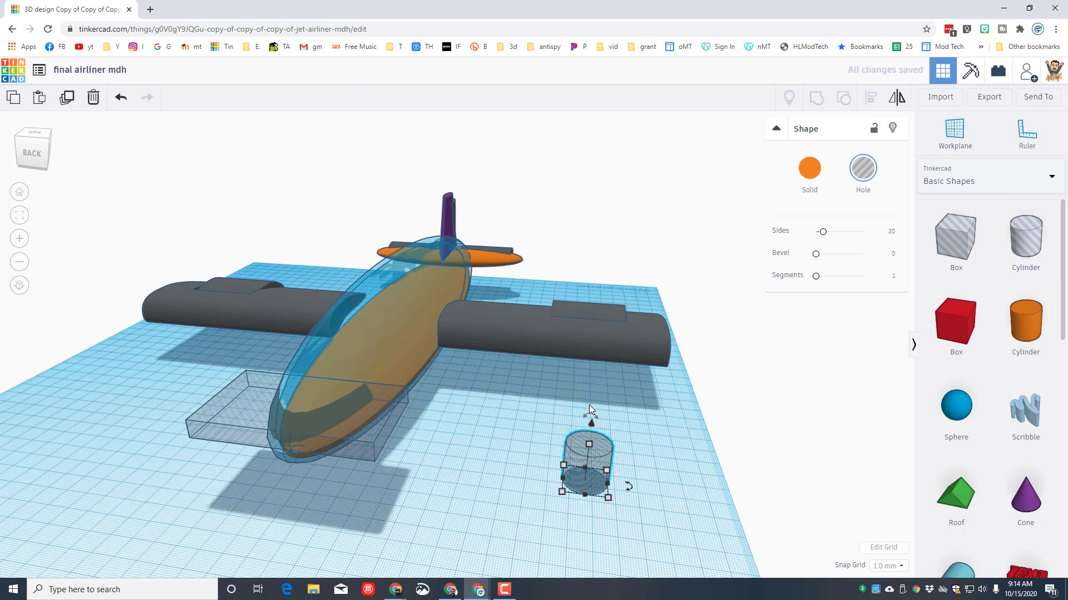
left_click(591, 408)
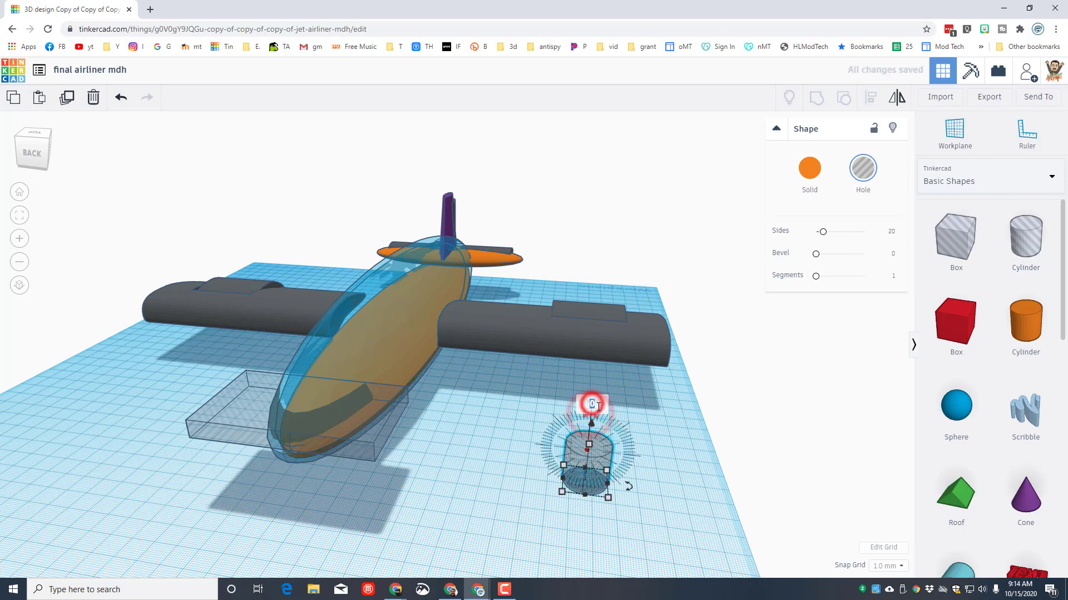
type("90")
key("Return")
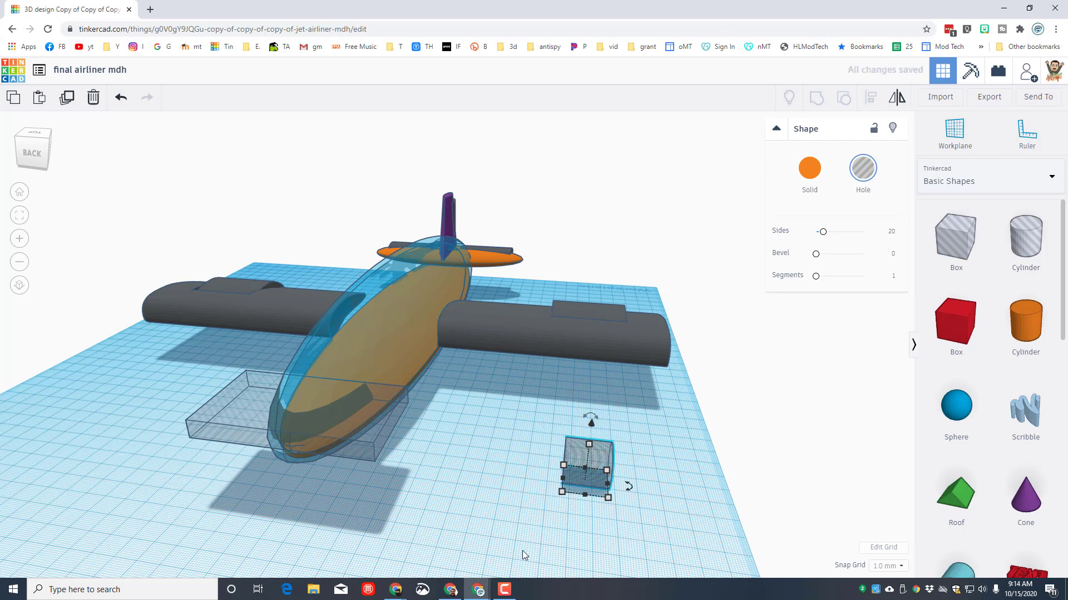
Set the cylinder's height to 10 and its length to 85 mm.
left_click(590, 448)
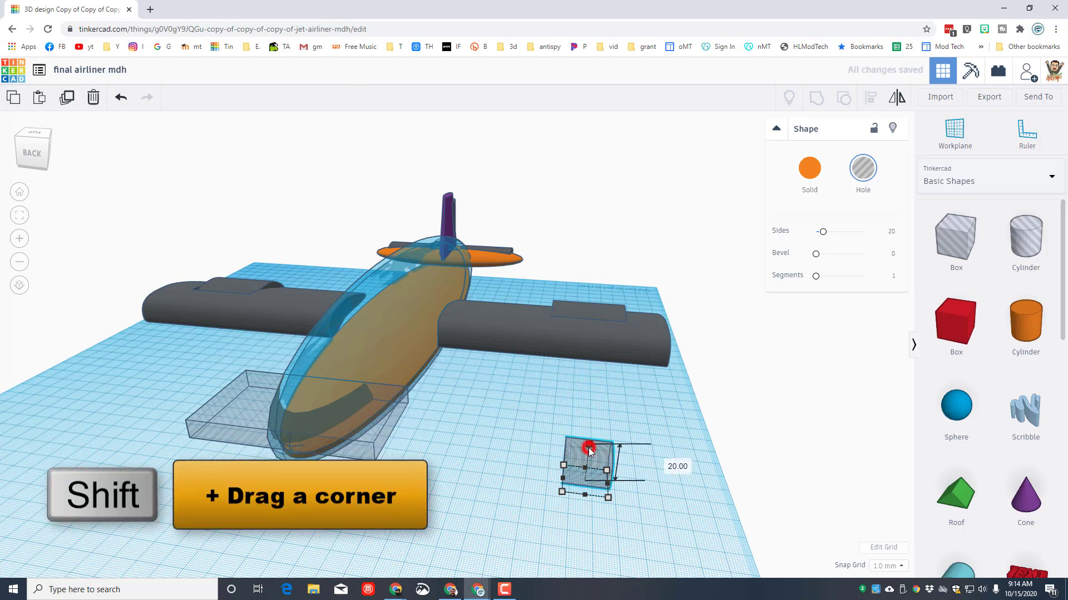
left_click(662, 468)
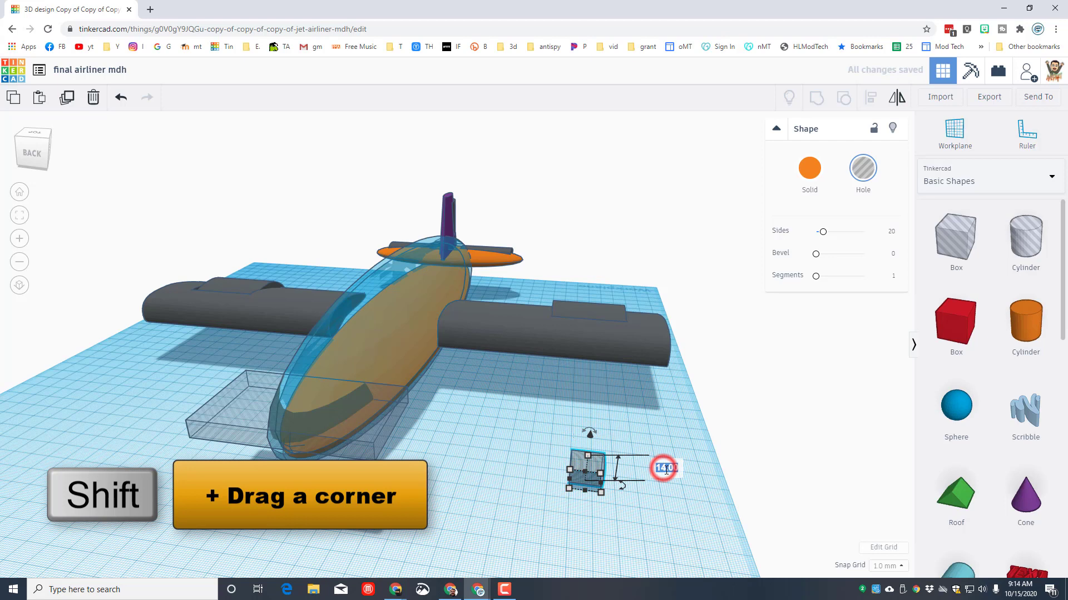
type("10")
key("Return")
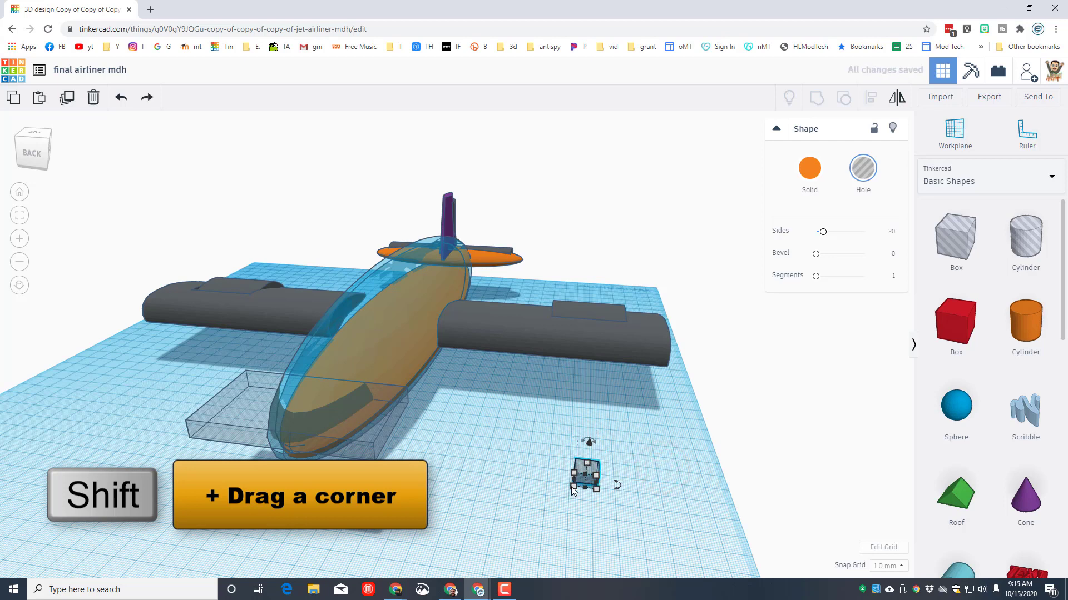
left_click(573, 486)
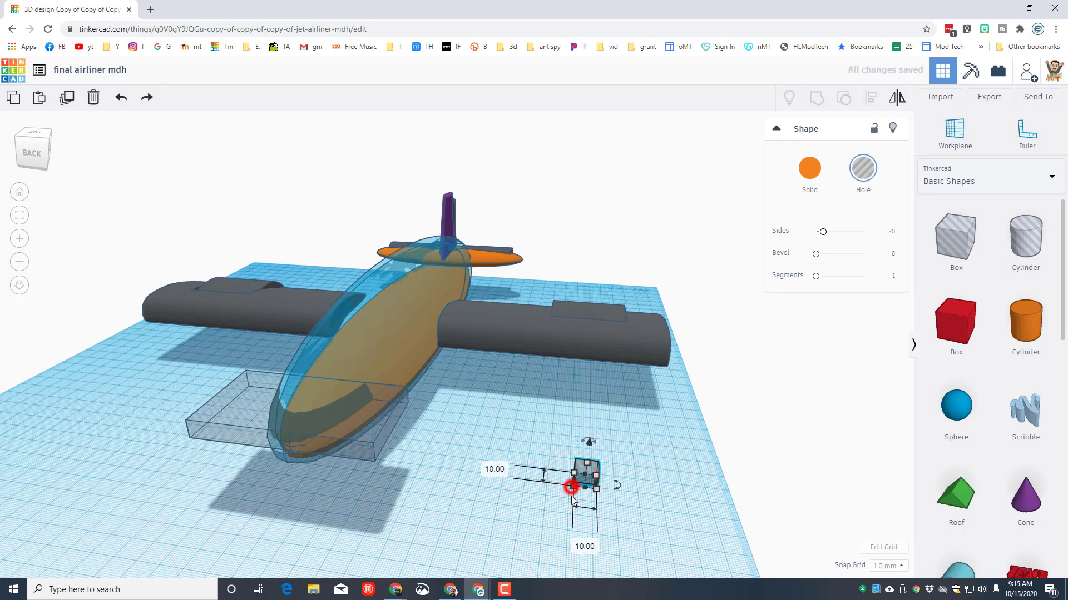
left_click(584, 547)
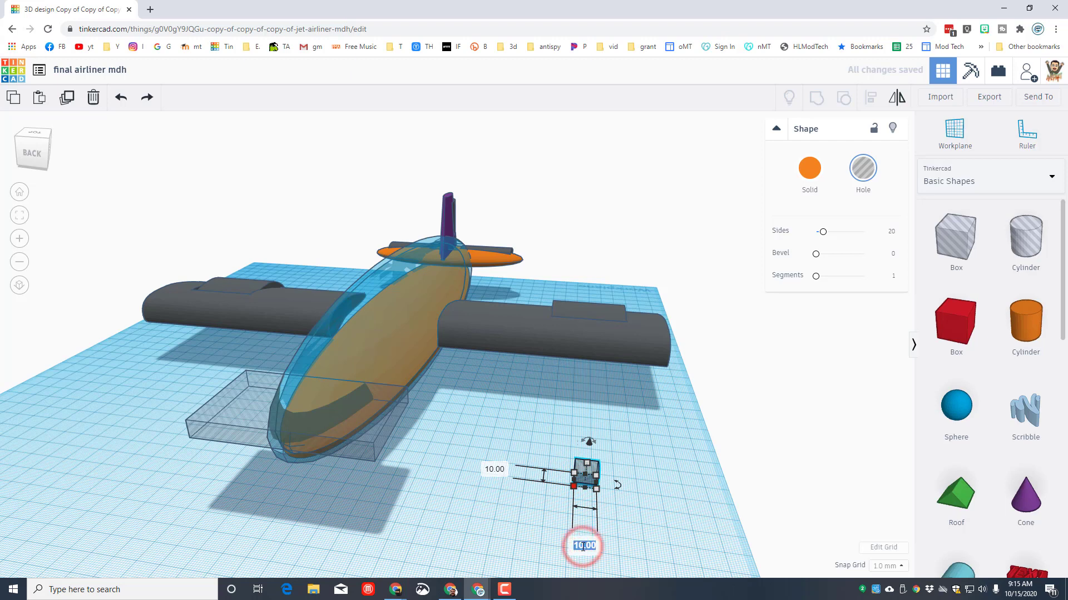
type("85")
key("Return")
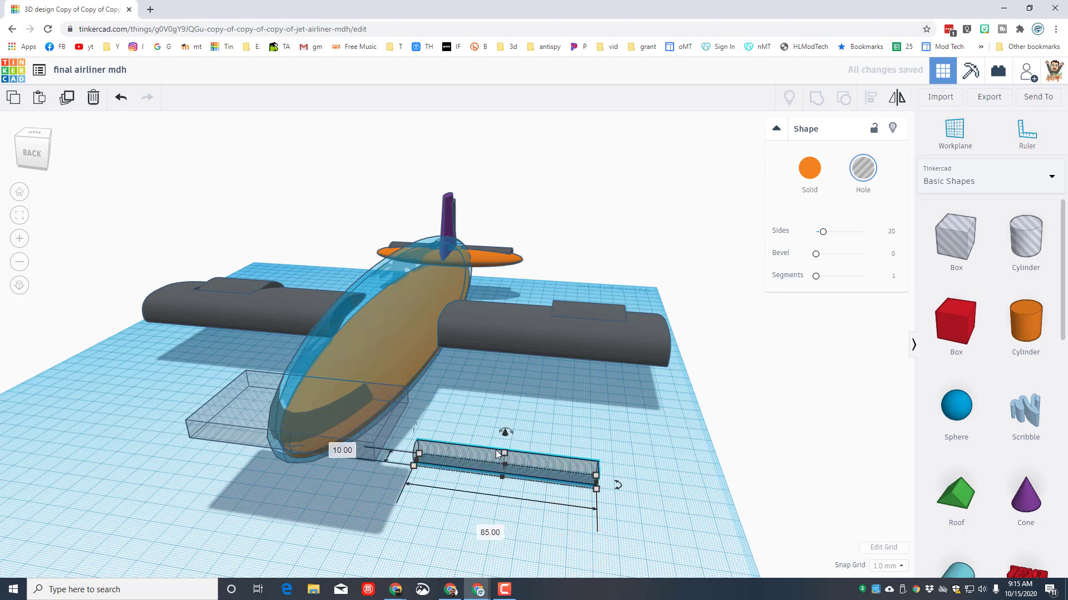
Align the cylinder centred on the fuselage, with the fuselage as reference.
left_click(344, 318, "shift")
left_click(861, 98)
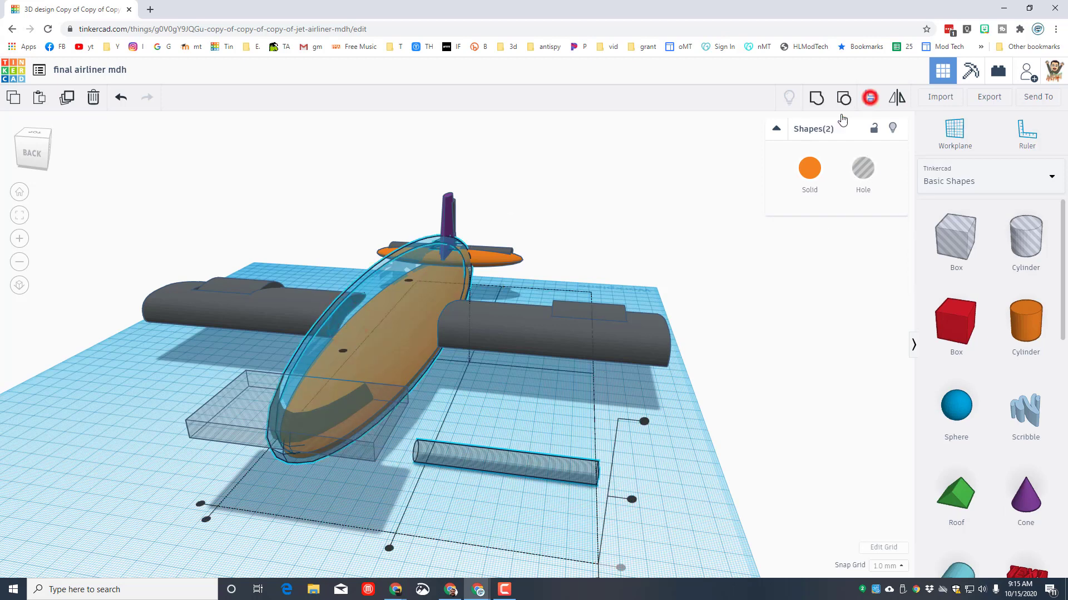
left_click(313, 351)
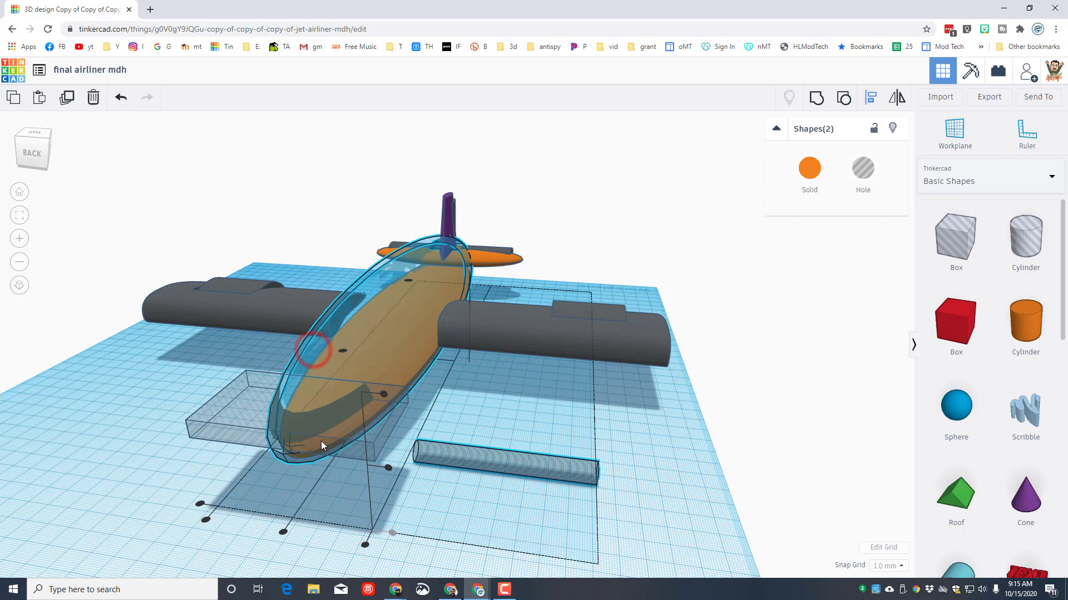
left_click(283, 533)
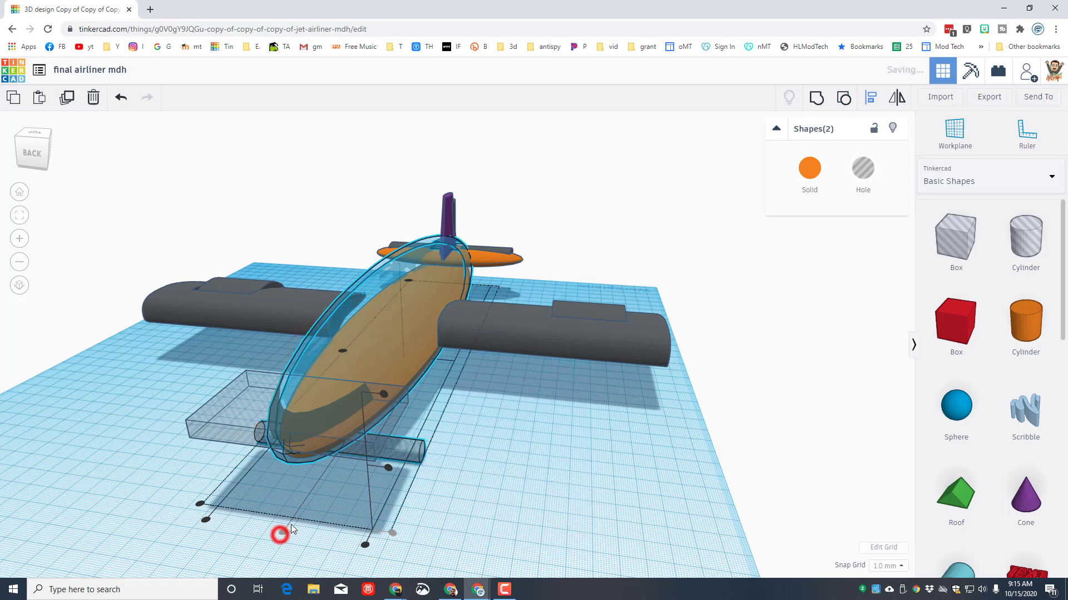
left_click(384, 395)
left_click(485, 420)
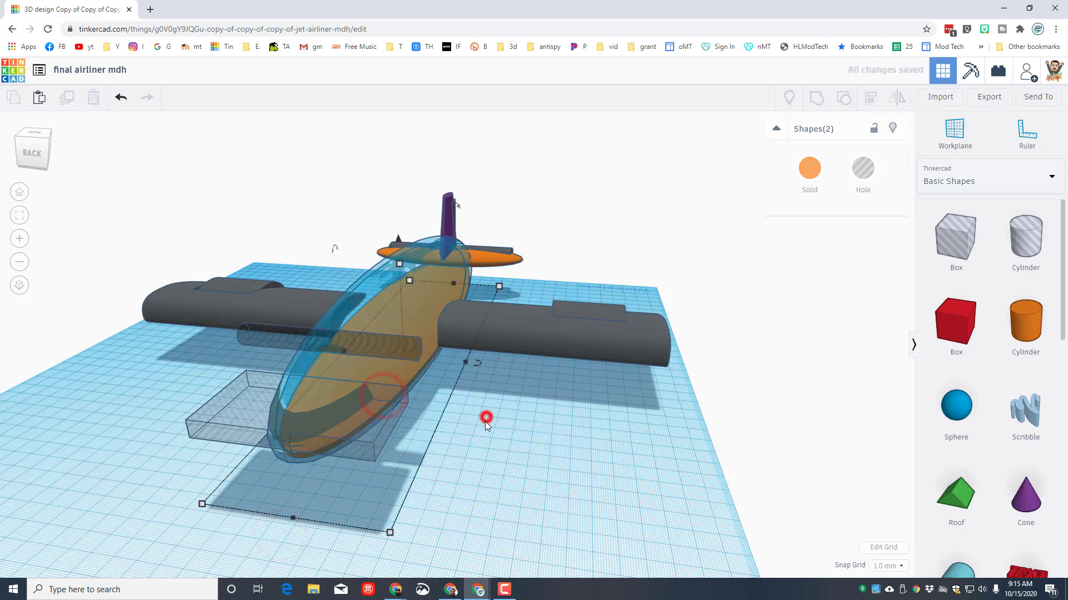
Lower the hole cylinder into the fuselage and nudge it into the first window position.
right_click_drag(525, 461, 293, 306)
left_click(293, 286)
key("ctrl+Down")
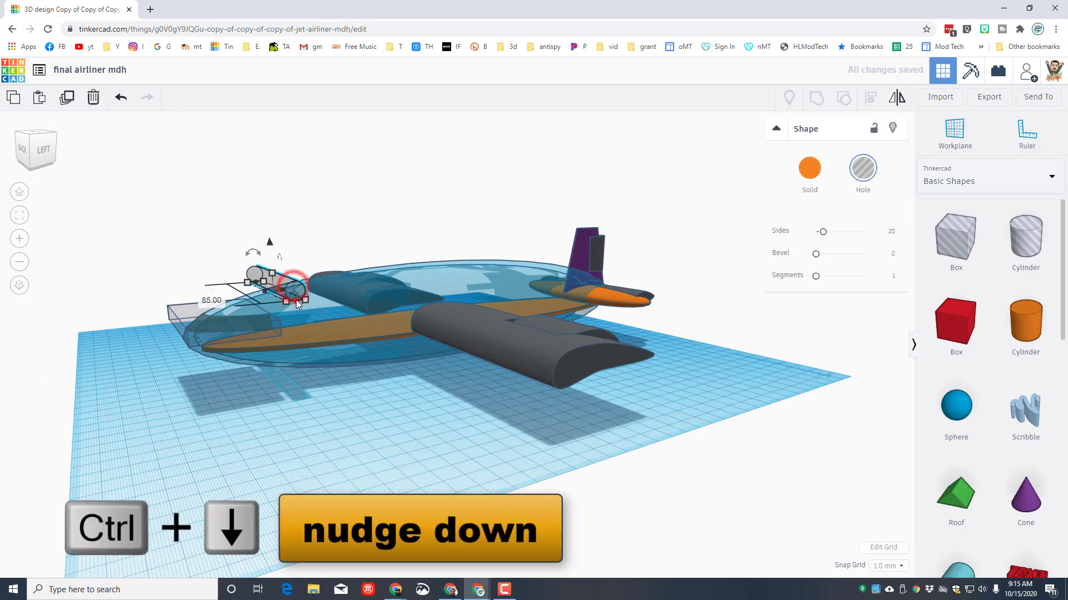
left_click_drag(270, 243, 272, 272)
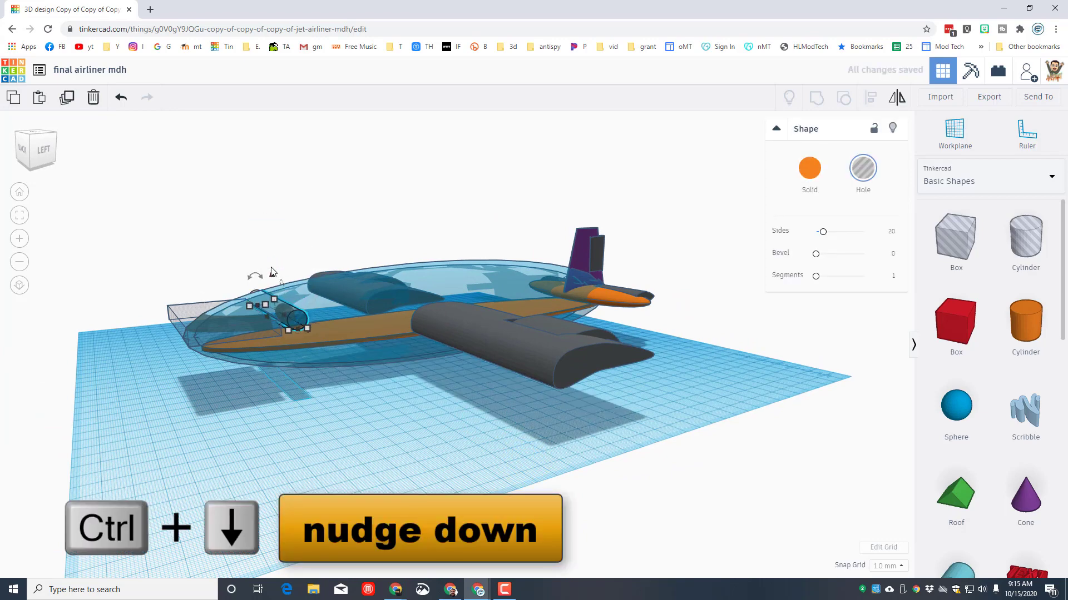
key("Up")
key("Up")
key("Up")
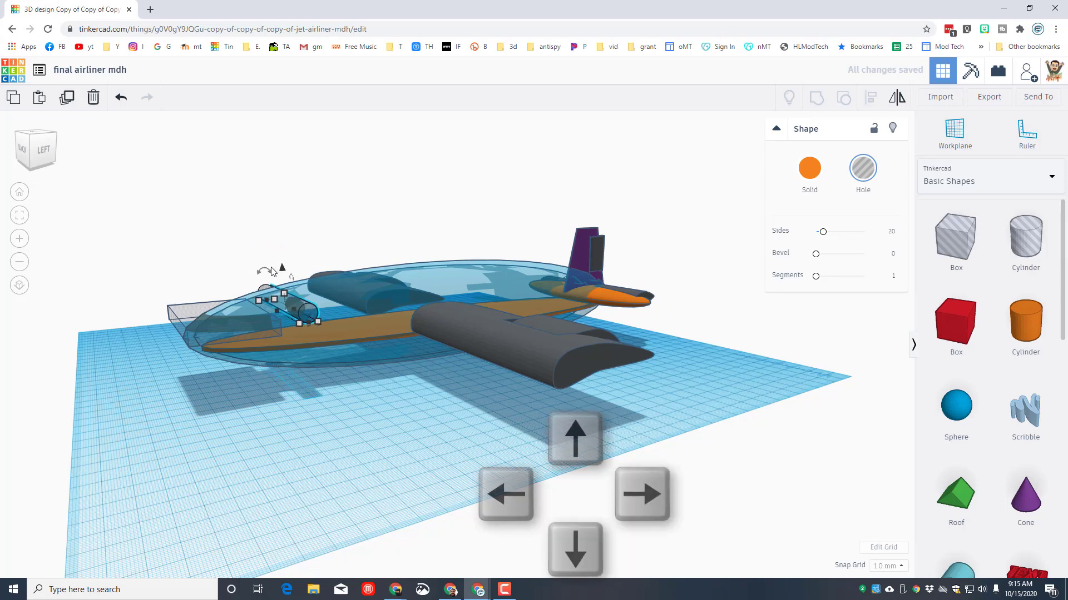
key("Right")
key("Right")
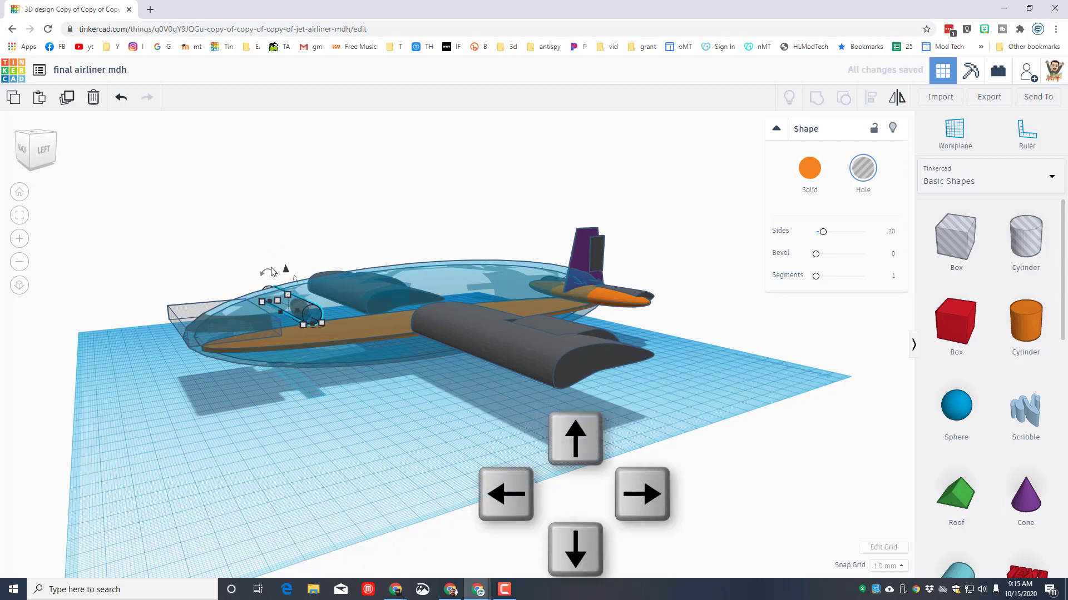
key("Right")
key("Down")
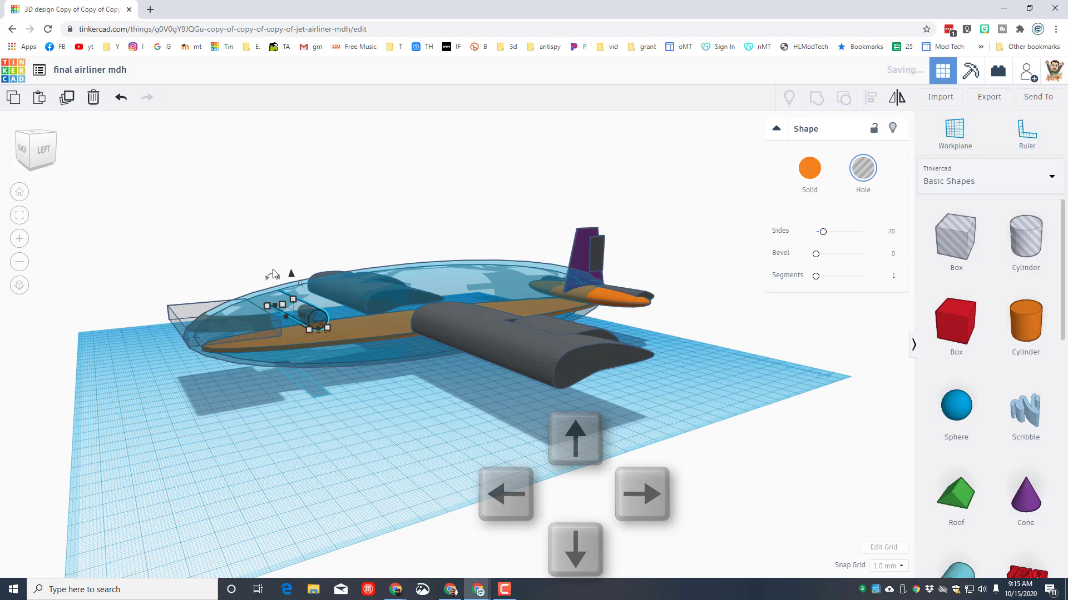
right_click_drag(159, 448, 202, 469)
Duplicate the window hole with Ctrl+D repeatedly to form a row toward the tail.
key("ctrl+d")
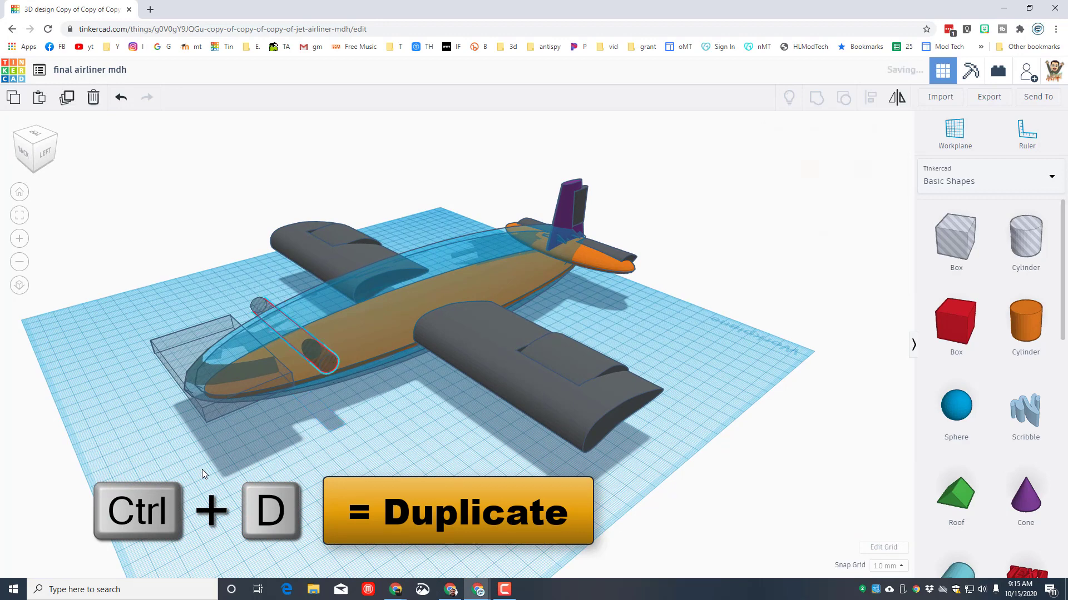
key("Up")
key("Up")
key("Up")
key("Up")
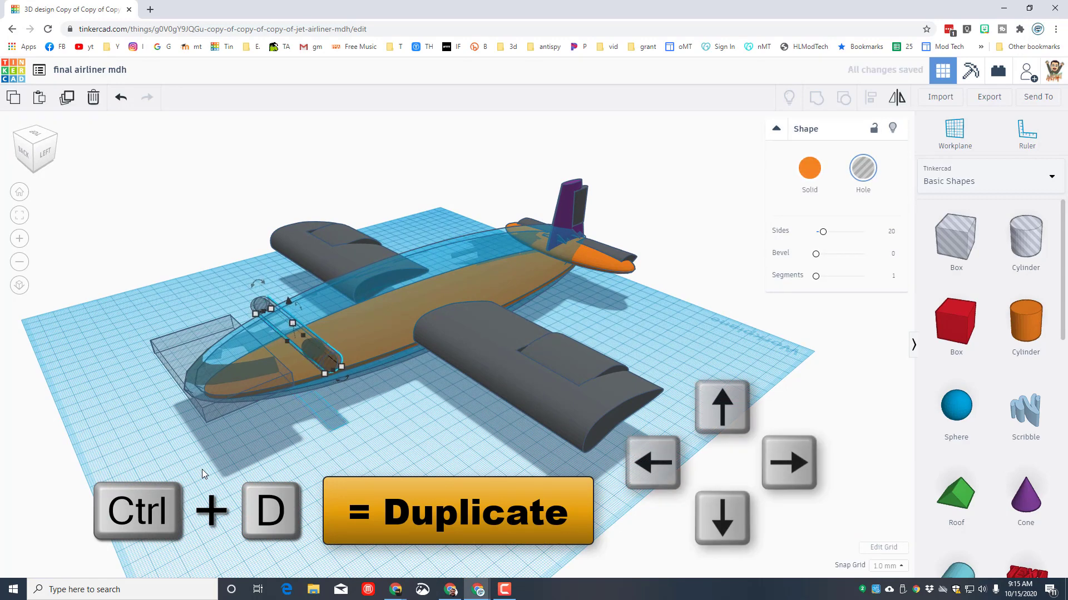
key("Up")
key("Up")
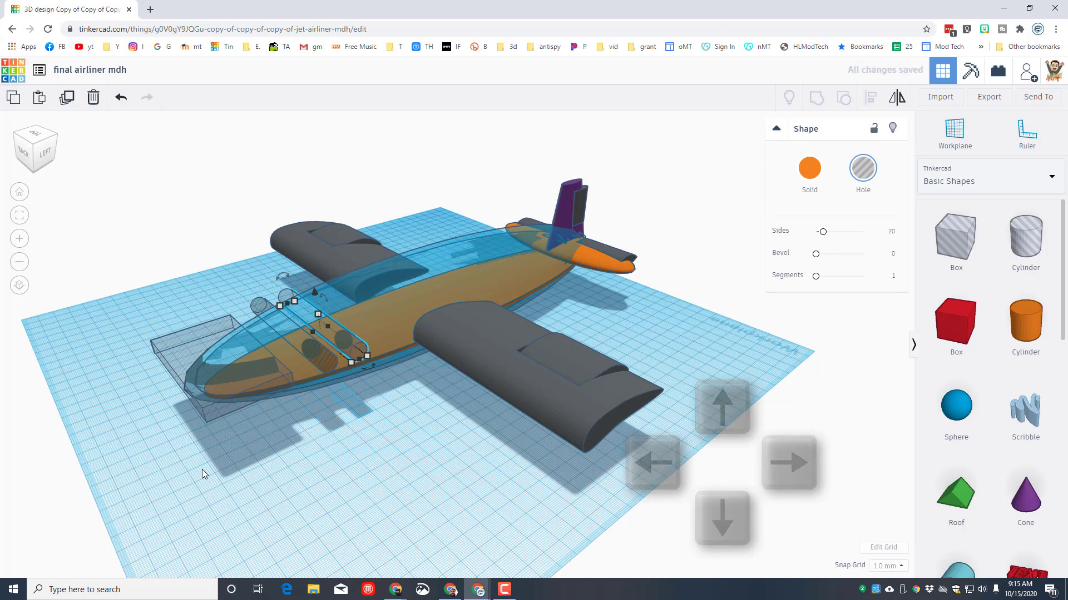
key("ctrl+d")
key("ctrl+d")
key("ctrl+d")
left_click(202, 469)
key("ctrl+d")
key("ctrl+d")
key("ctrl+d")
key("ctrl+d")
key("ctrl+d")
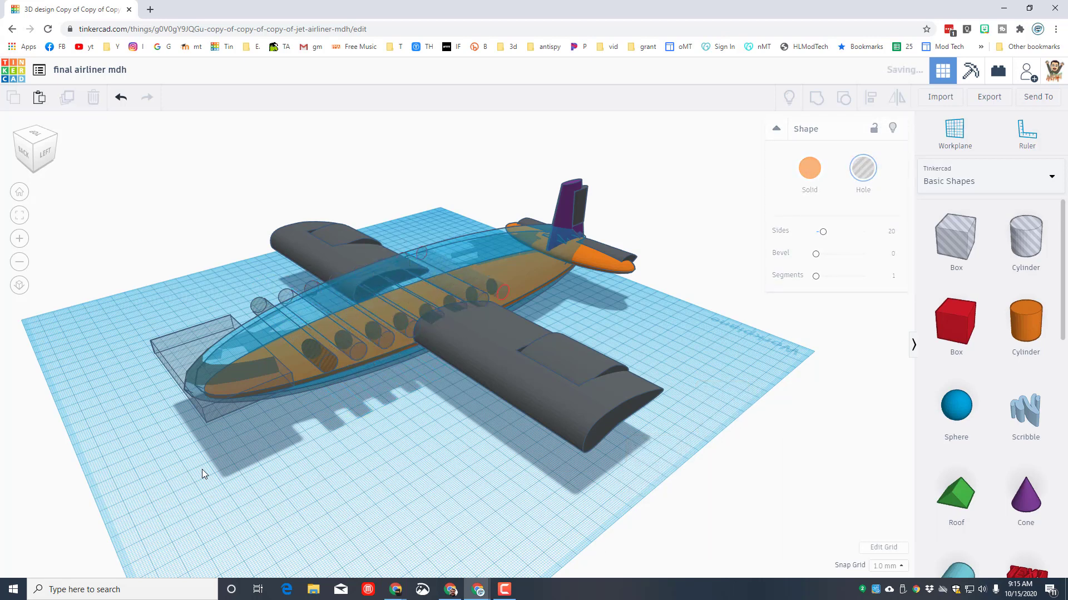
key("ctrl+d")
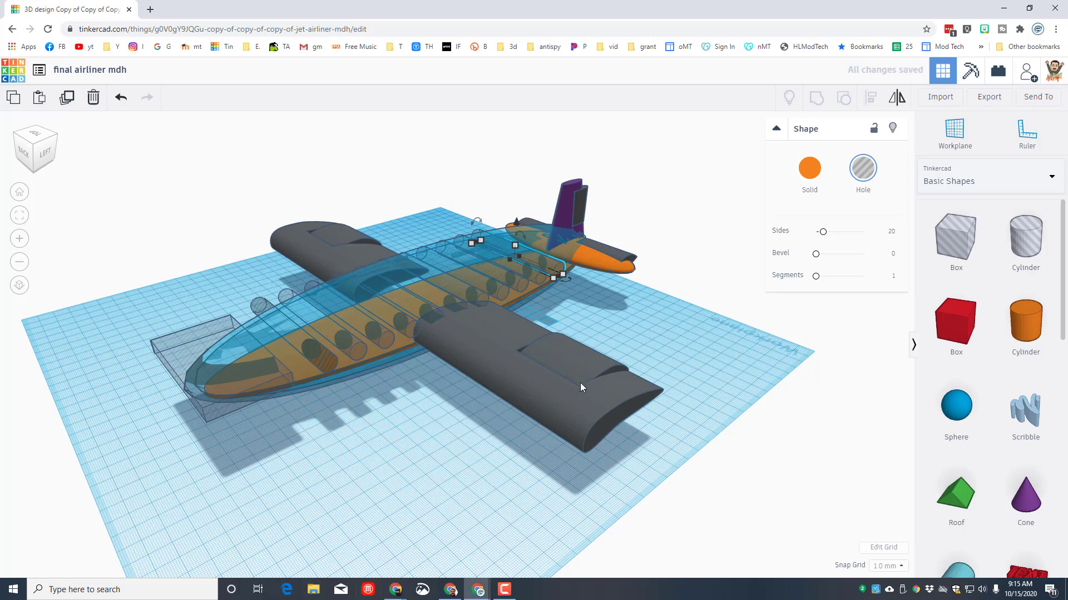
Hide the wings and the engine pods.
left_click(567, 409)
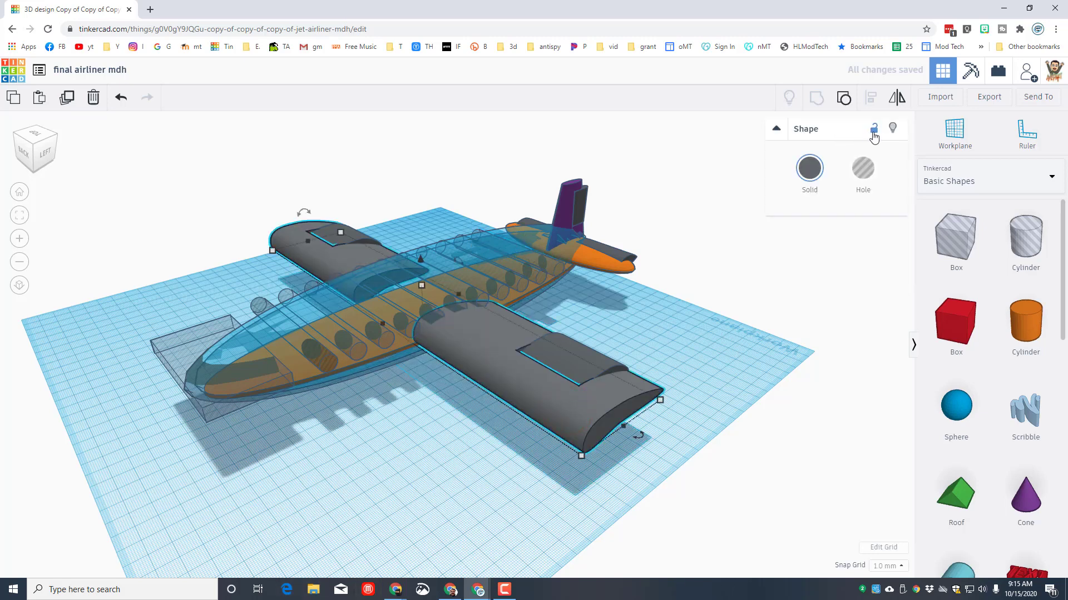
left_click(890, 130)
left_click(575, 363)
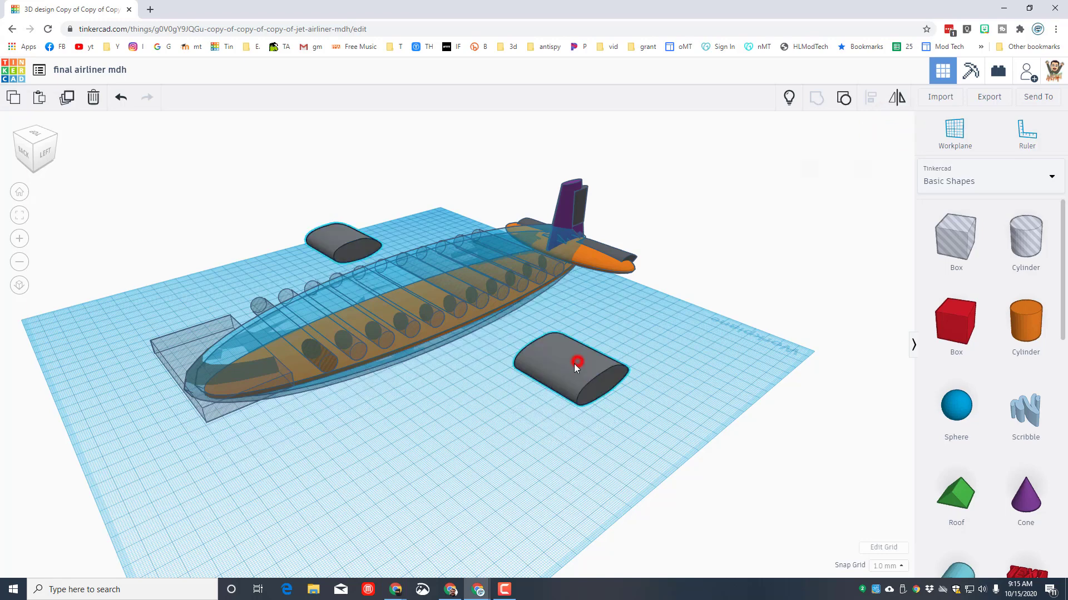
left_click(893, 129)
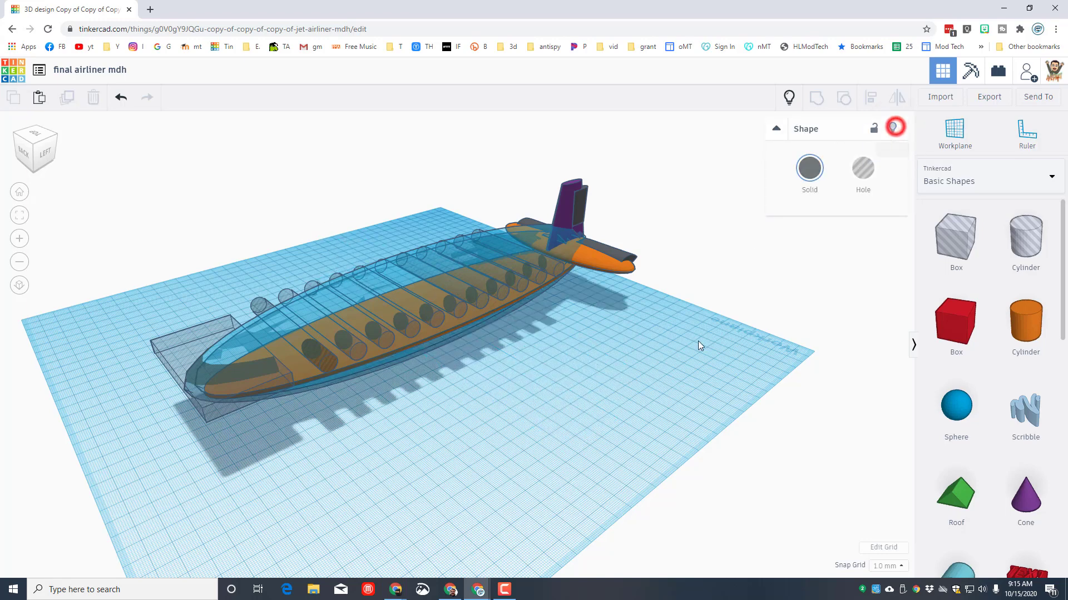
Group the fuselage with all window holes to cut the windows through.
right_click_drag(657, 403, 485, 389)
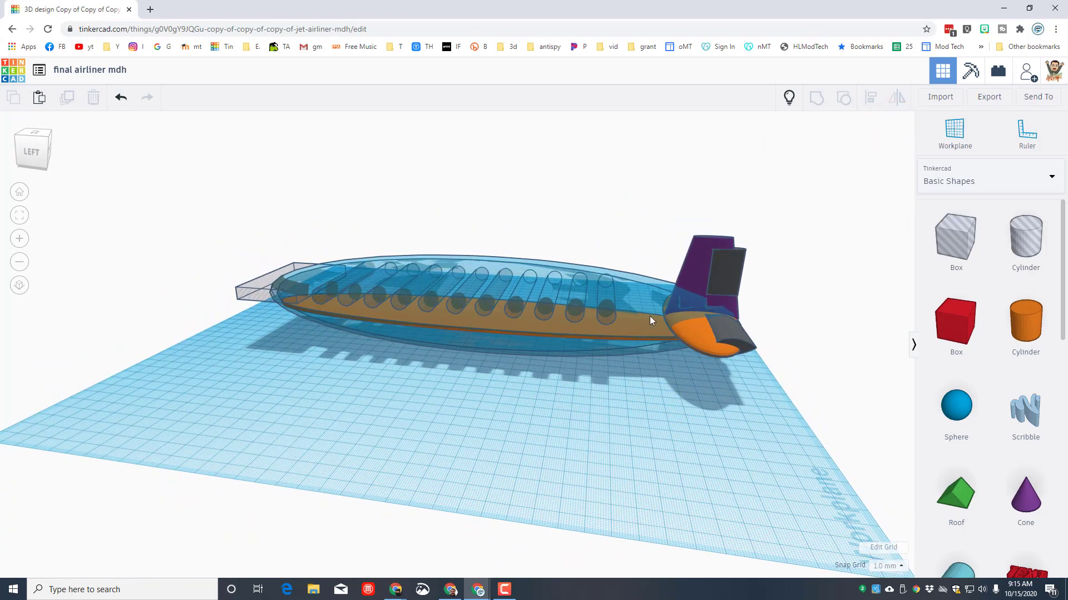
left_click_drag(195, 217, 644, 398)
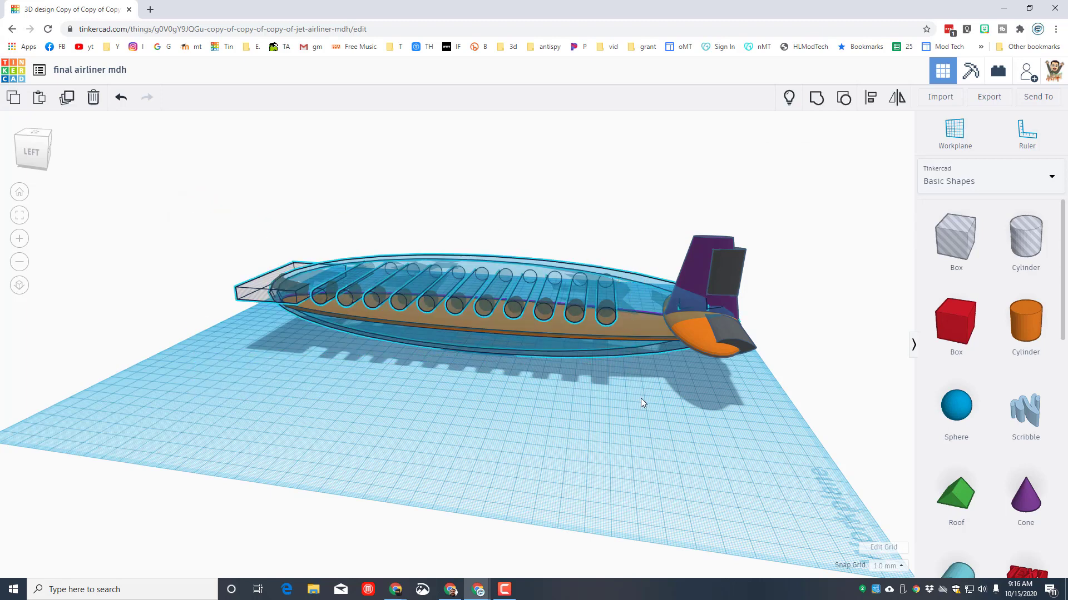
left_click(819, 99)
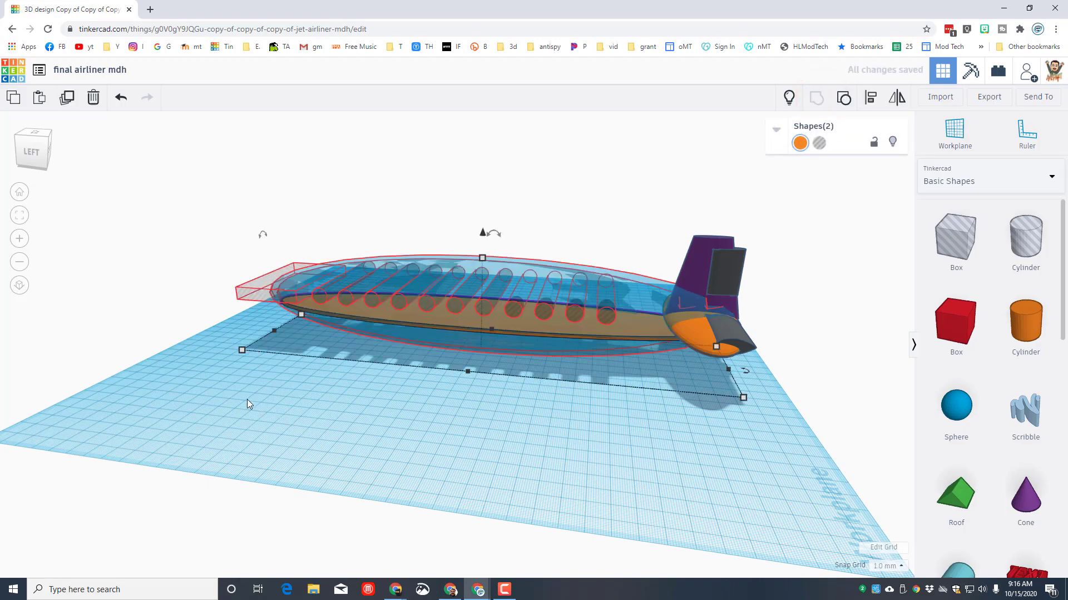
right_click_drag(245, 399, 262, 379)
right_click_drag(322, 426, 377, 417)
Turn off Transparent on the fuselage shell so it shows opaque blue.
left_click(629, 383)
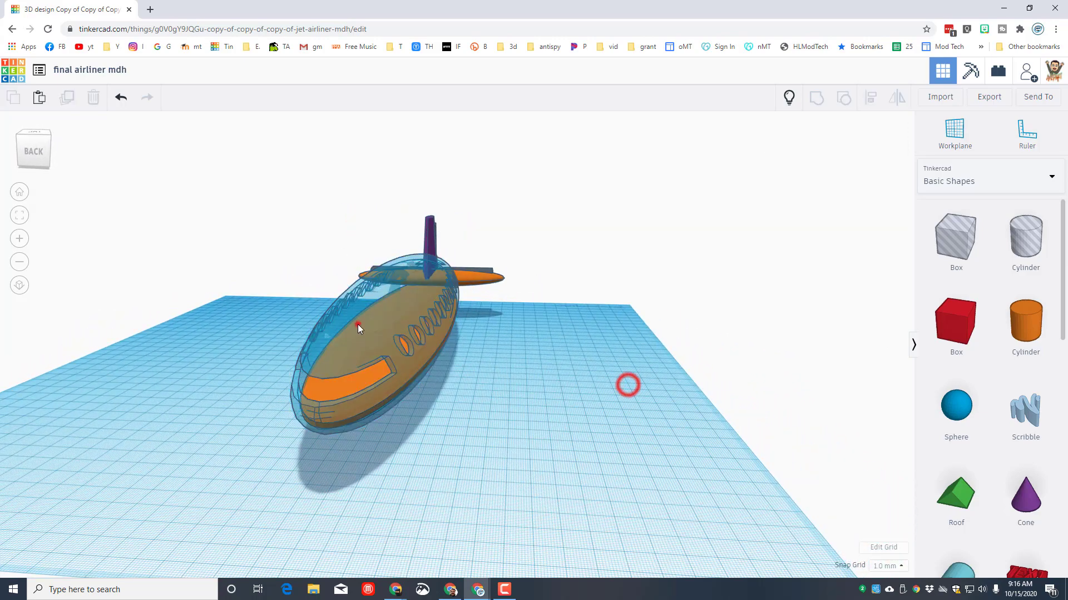
left_click(356, 321)
left_click(813, 170)
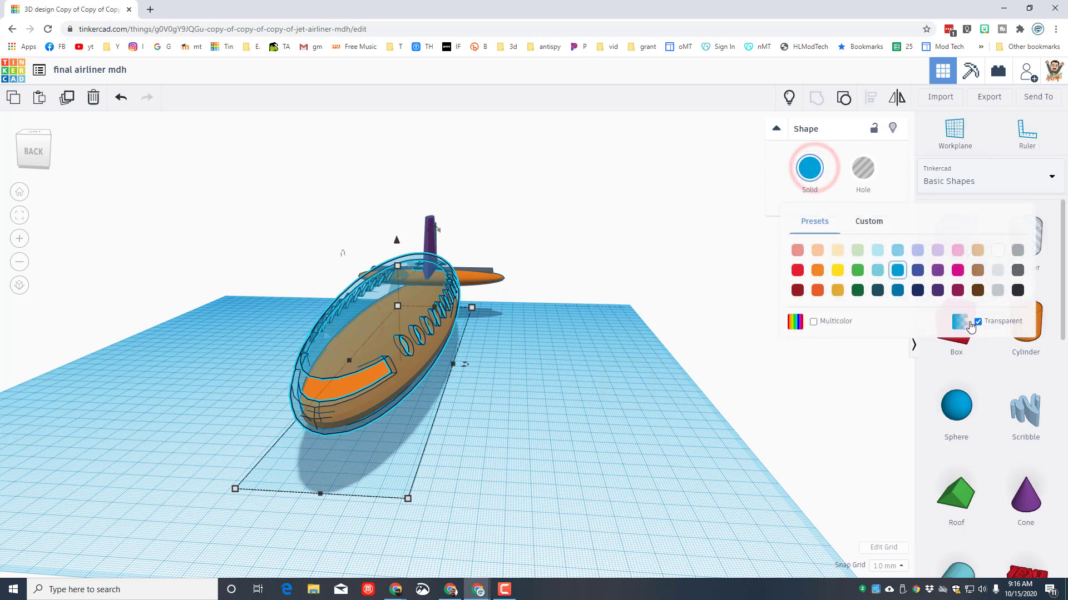
left_click(977, 321)
left_click(611, 400)
right_click_drag(389, 423, 297, 425)
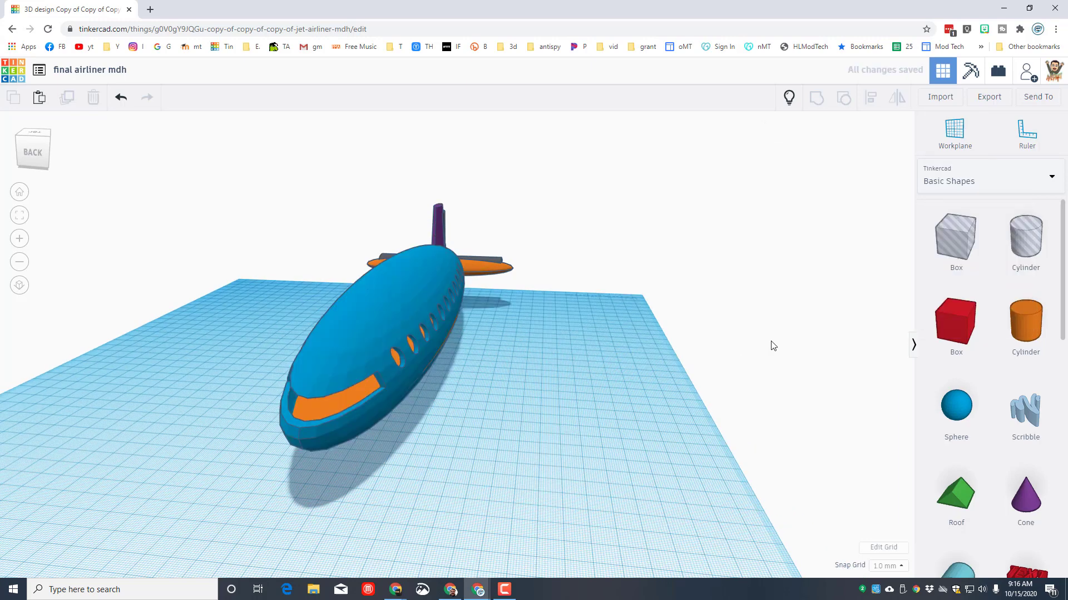
Set the workplane on the airliner's nose and place a Half Sphere there.
left_click(301, 424)
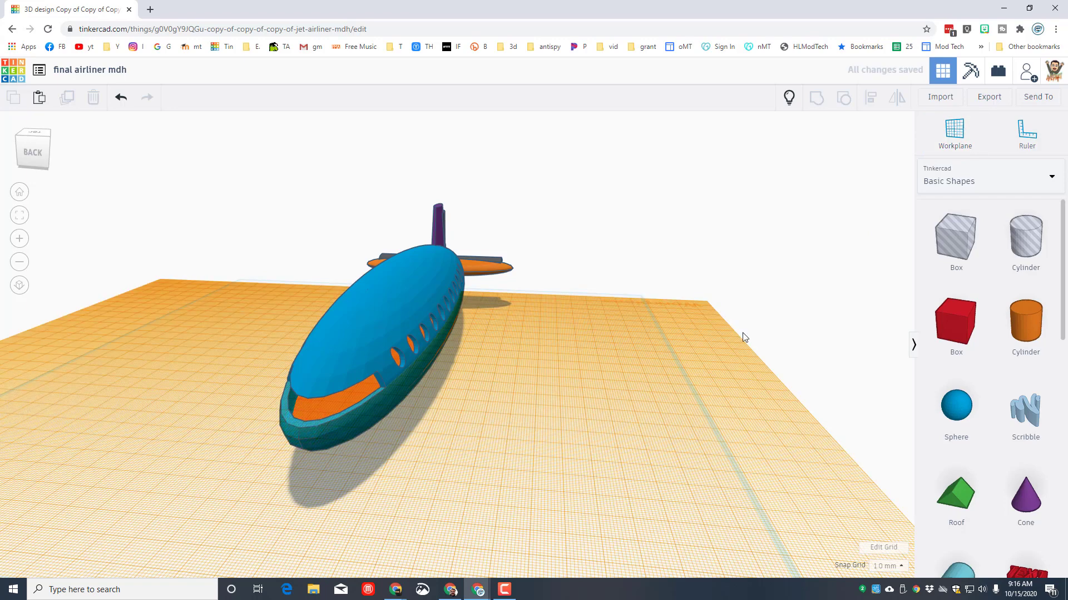
scroll(908, 435, "down", 2)
scroll(967, 456, "down", 4)
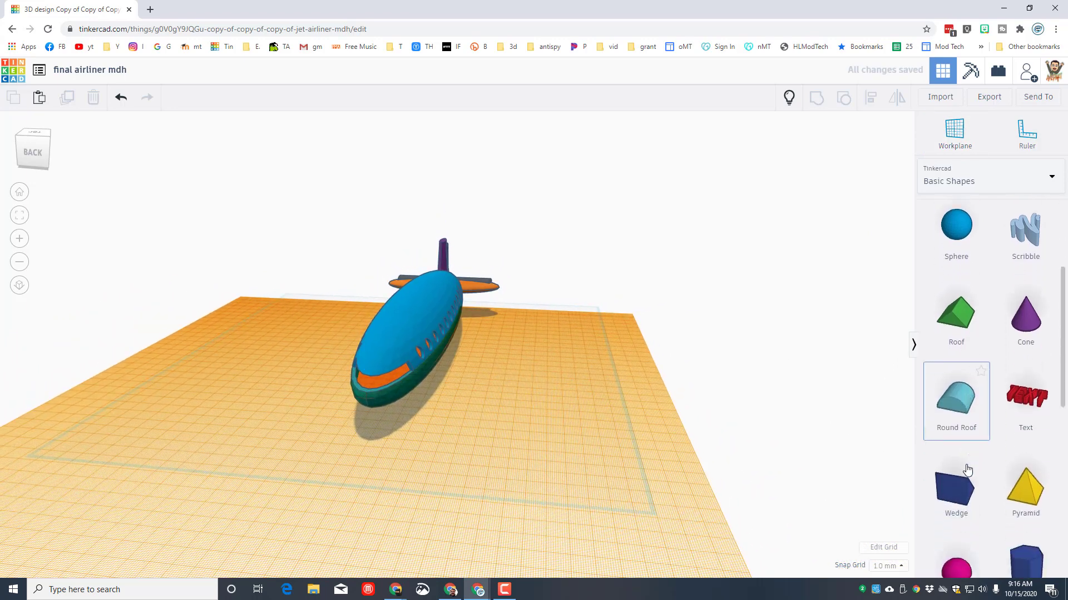
left_click_drag(958, 525, 372, 386)
right_click_drag(373, 386, 429, 494)
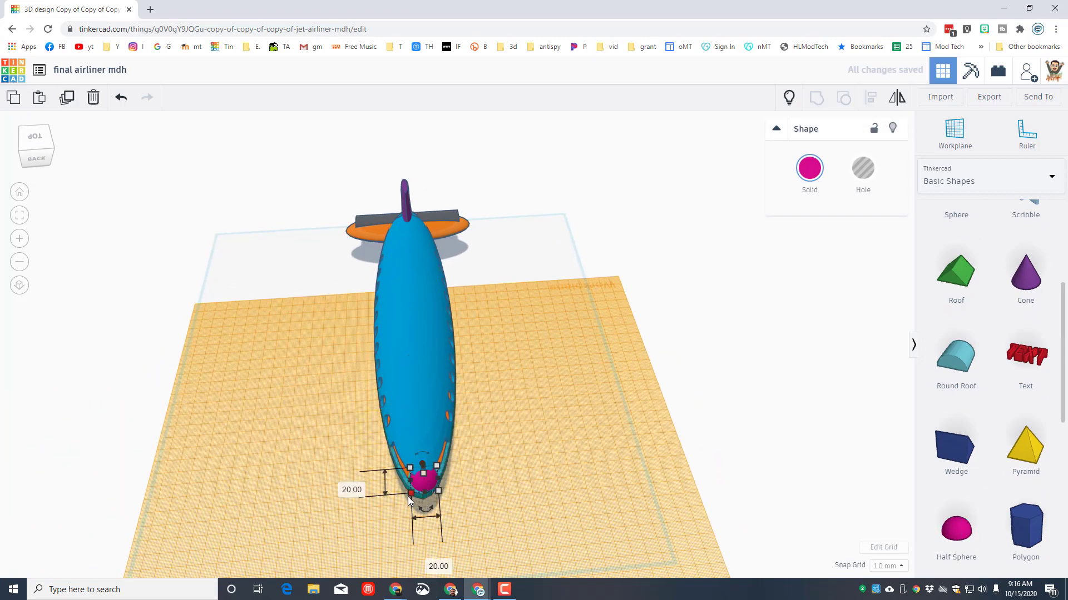
Size the half sphere to width 68 and length 300, and make it transparent.
left_click(432, 562)
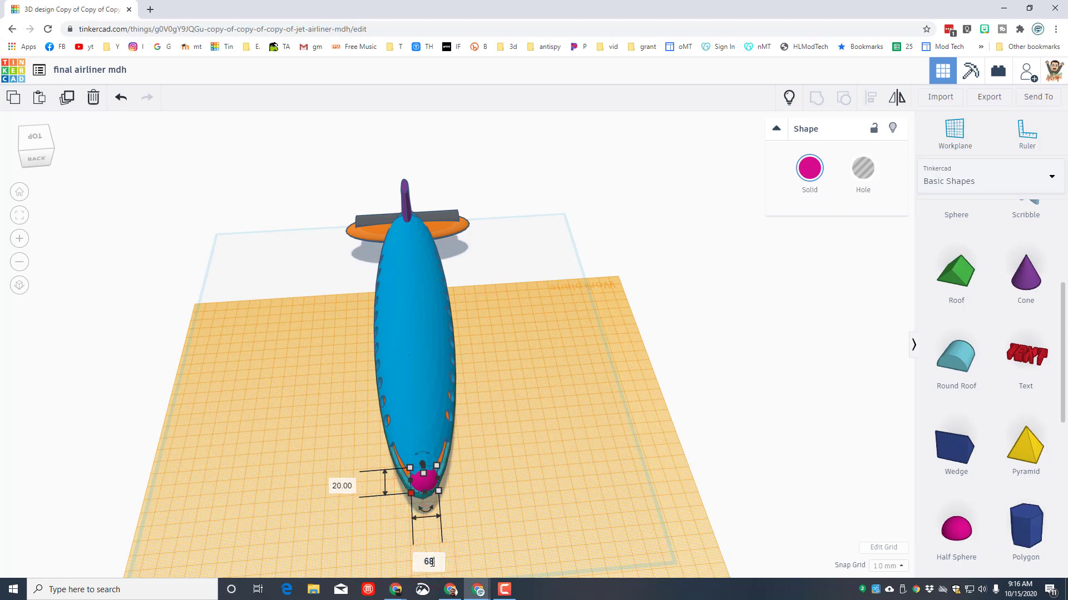
type("68")
key("Return")
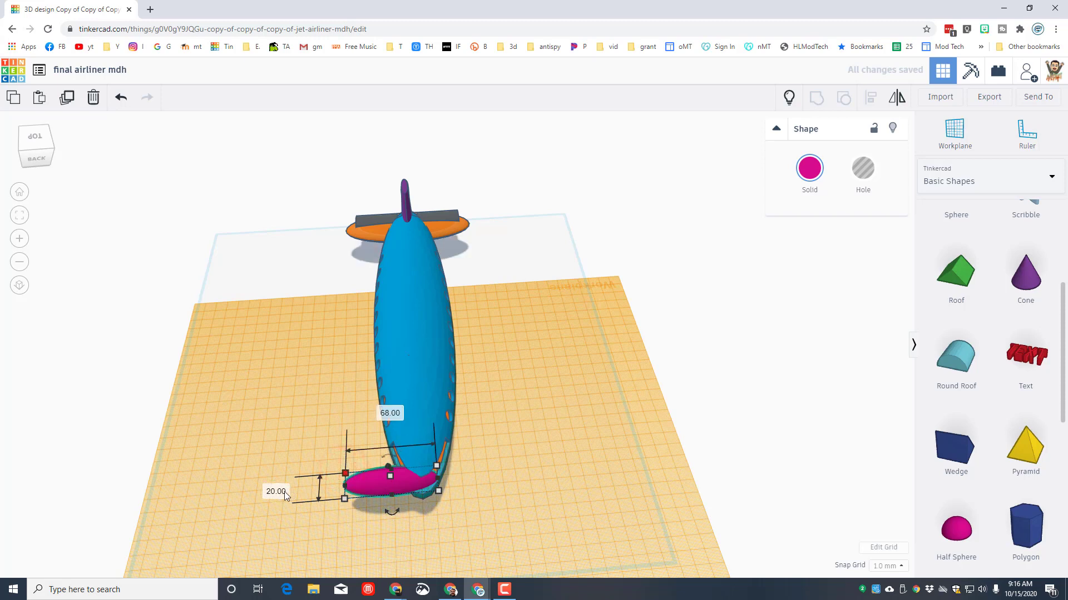
type("30")
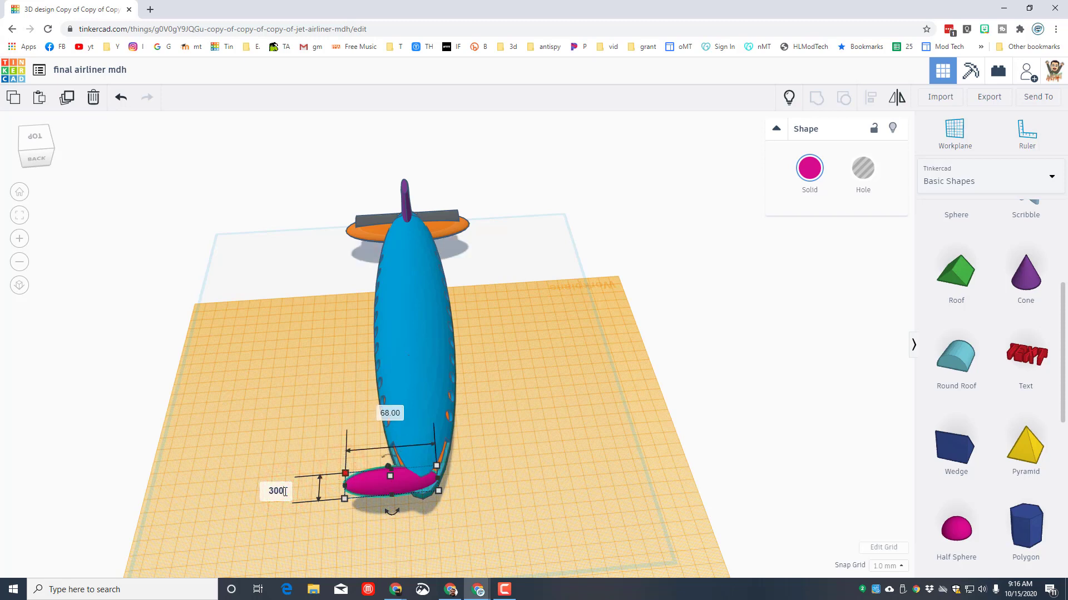
type("0")
key("Return")
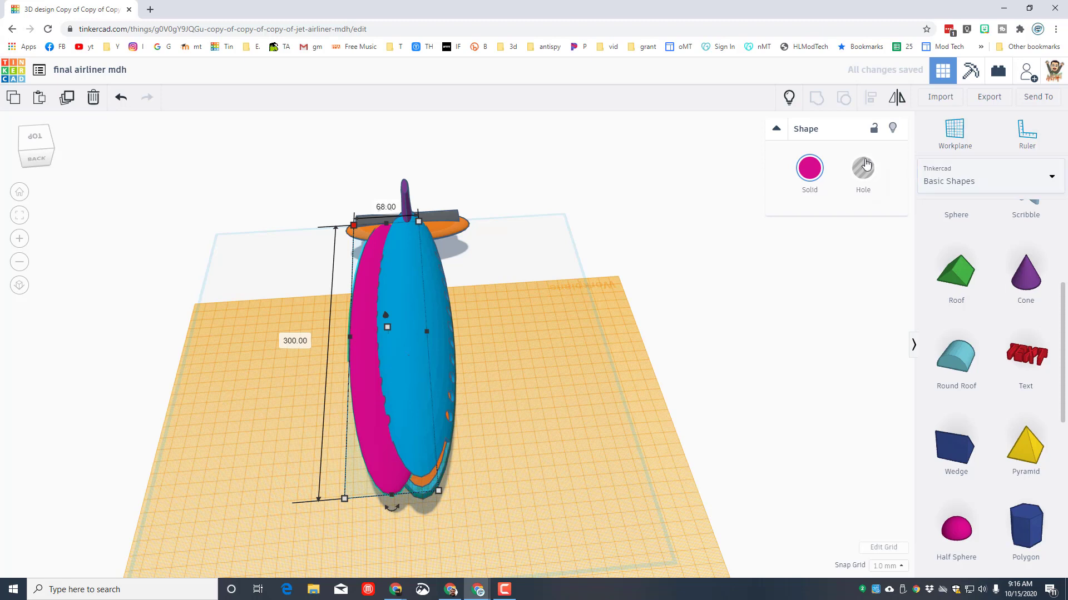
left_click(809, 168)
left_click(977, 322)
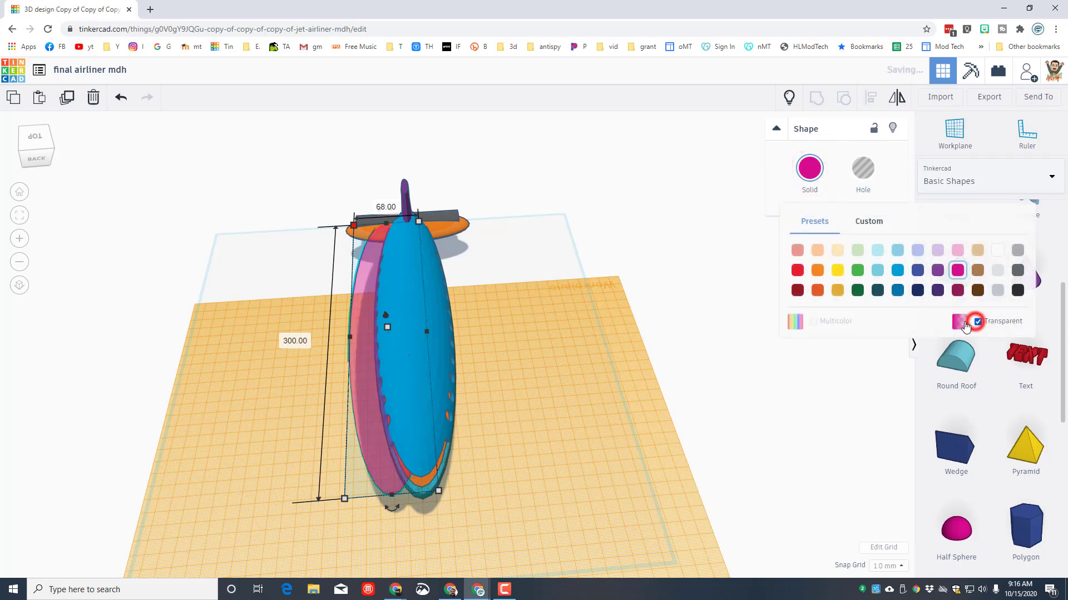
Align the half sphere centred with the fuselage as the reference.
left_click_drag(520, 526, 352, 463)
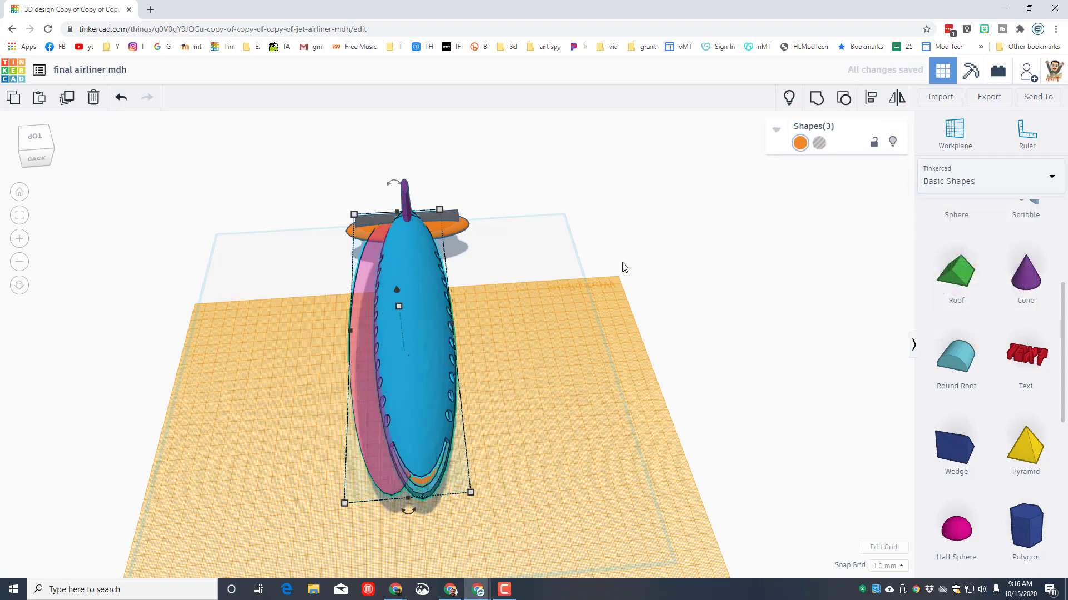
left_click(54, 150)
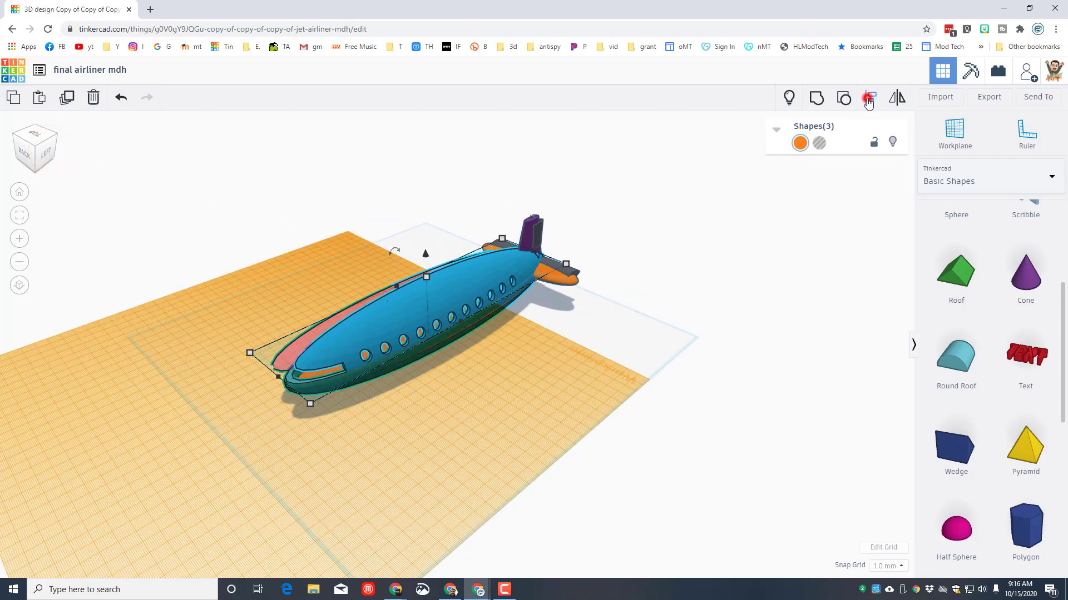
left_click(868, 100)
left_click(345, 334)
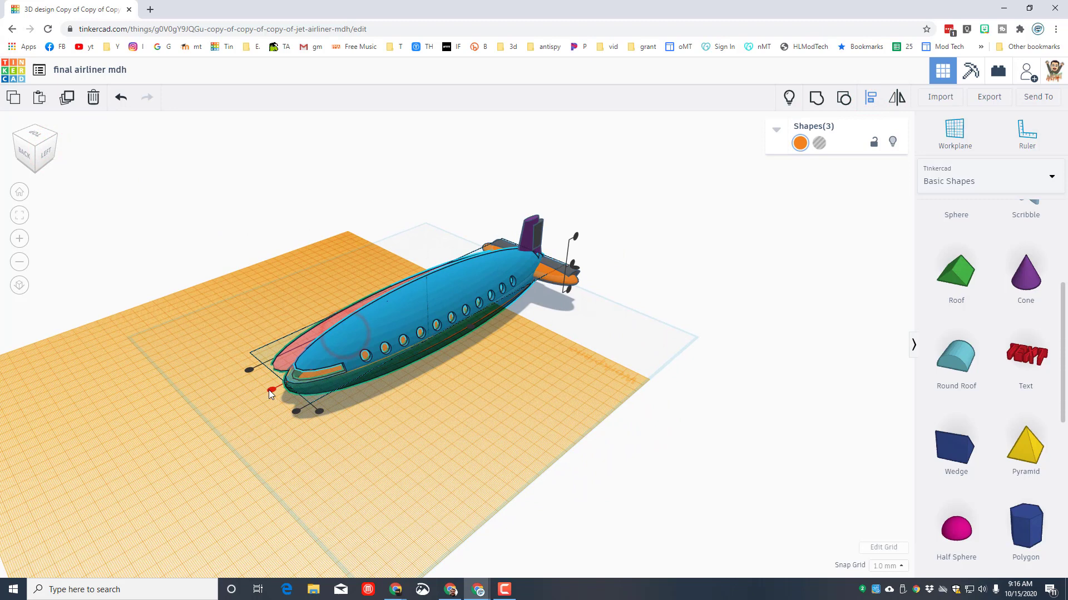
left_click(322, 357)
left_click(272, 388)
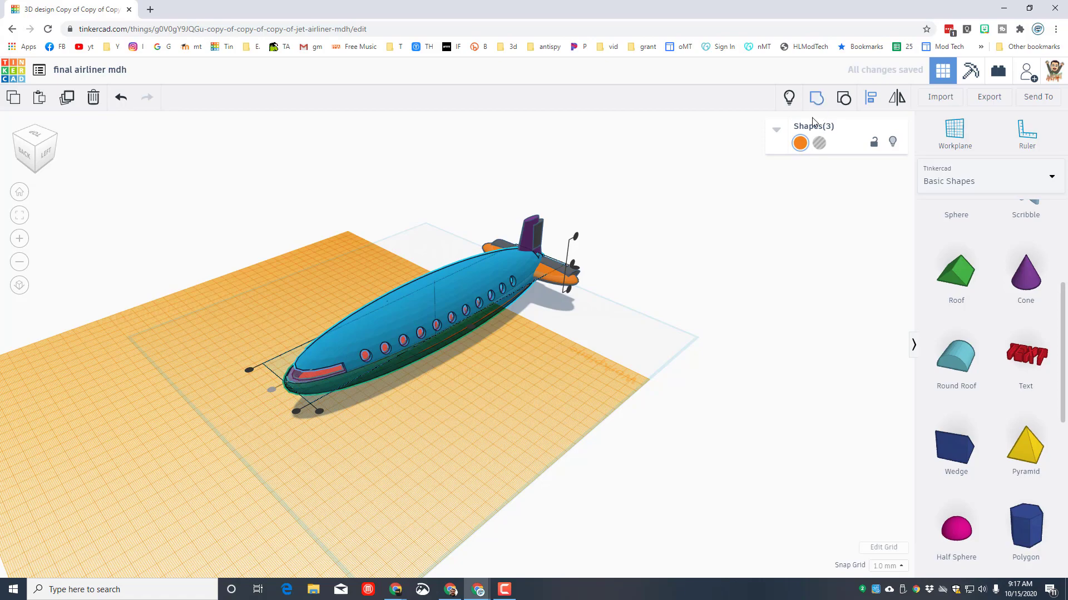
Reset the workplane back to the ground grid.
left_click(945, 131)
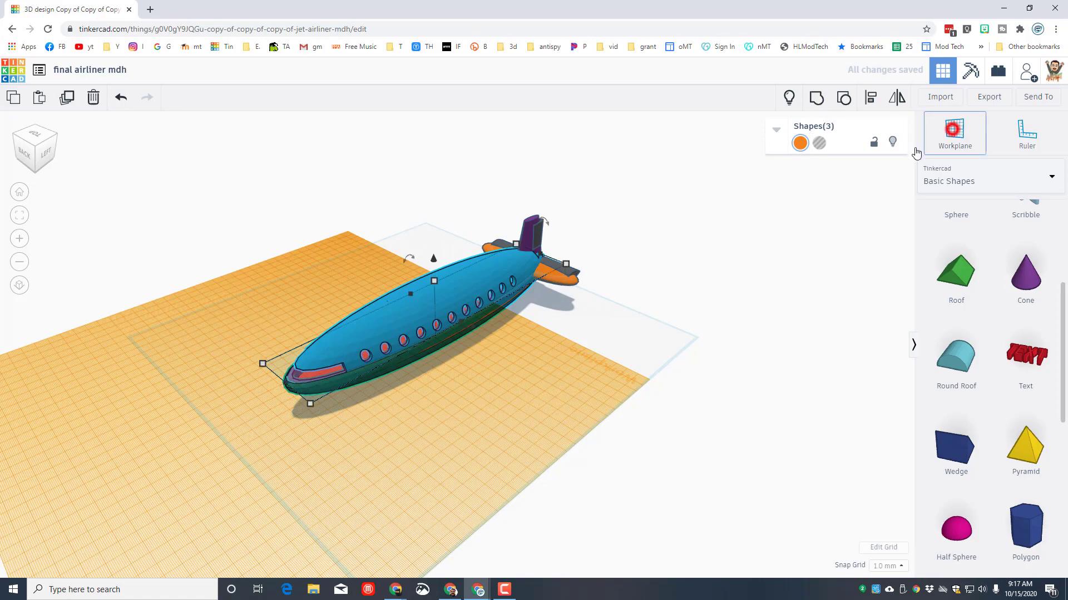
left_click(545, 399)
right_click_drag(305, 472, 440, 422)
Raise the windshield glass piece's height to make it taller.
left_click(553, 401)
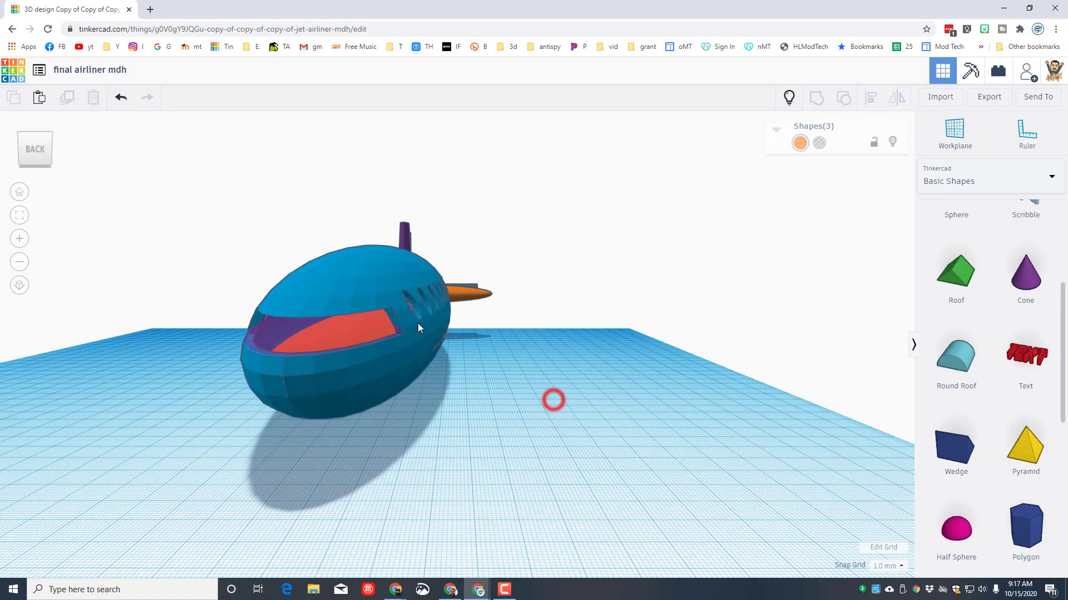
left_click(348, 325)
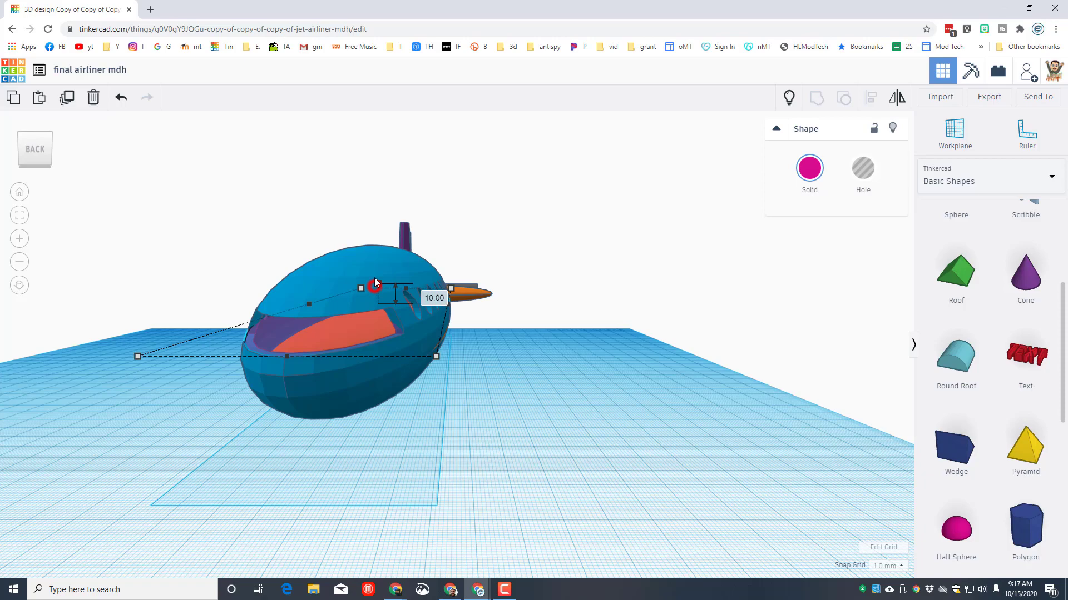
left_click_drag(376, 285, 375, 261)
right_click_drag(573, 387, 417, 349)
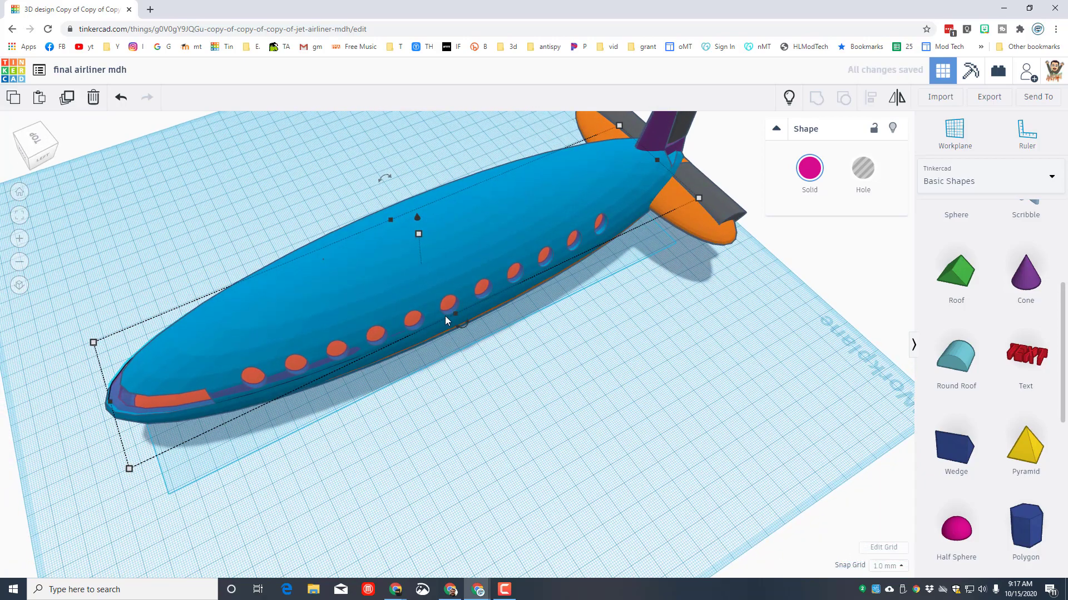
left_click_drag(455, 315, 452, 310)
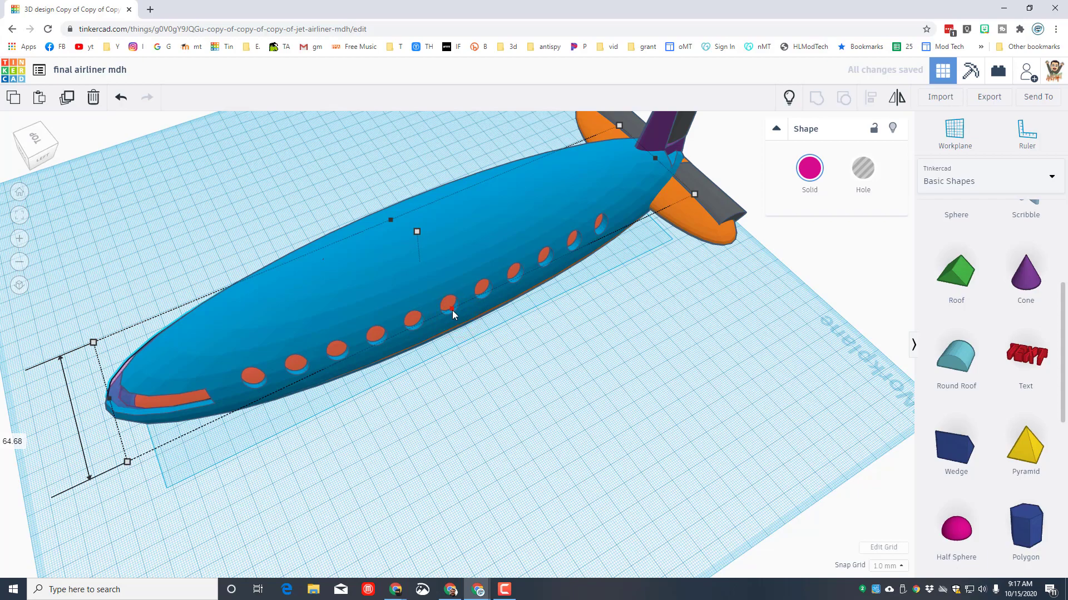
Colour the windshield glass dark green from the Solid palette.
mouse_move(413, 382)
right_mouse_down()
mouse_move(689, 365)
mouse_move(265, 392)
right_mouse_up()
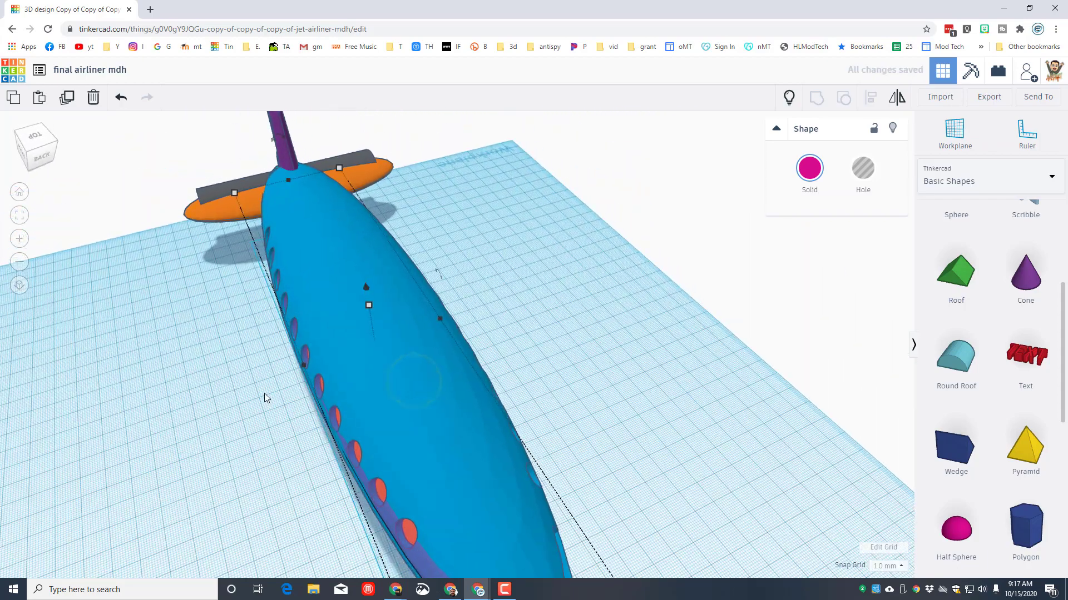
left_click(305, 364)
right_click_drag(579, 322, 773, 196)
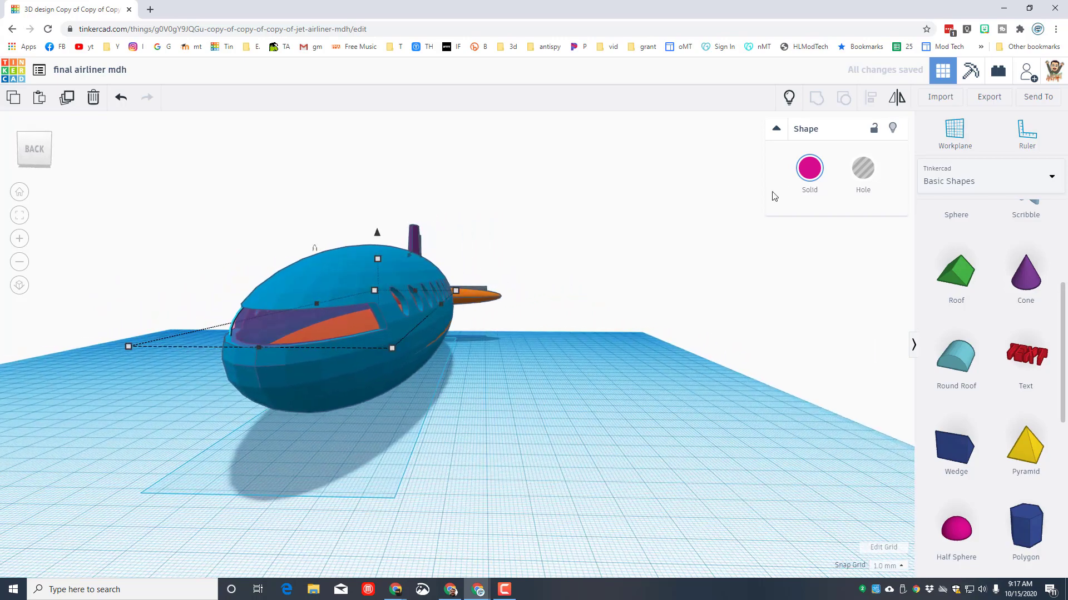
left_click(801, 172)
left_click(854, 283)
left_click(538, 415)
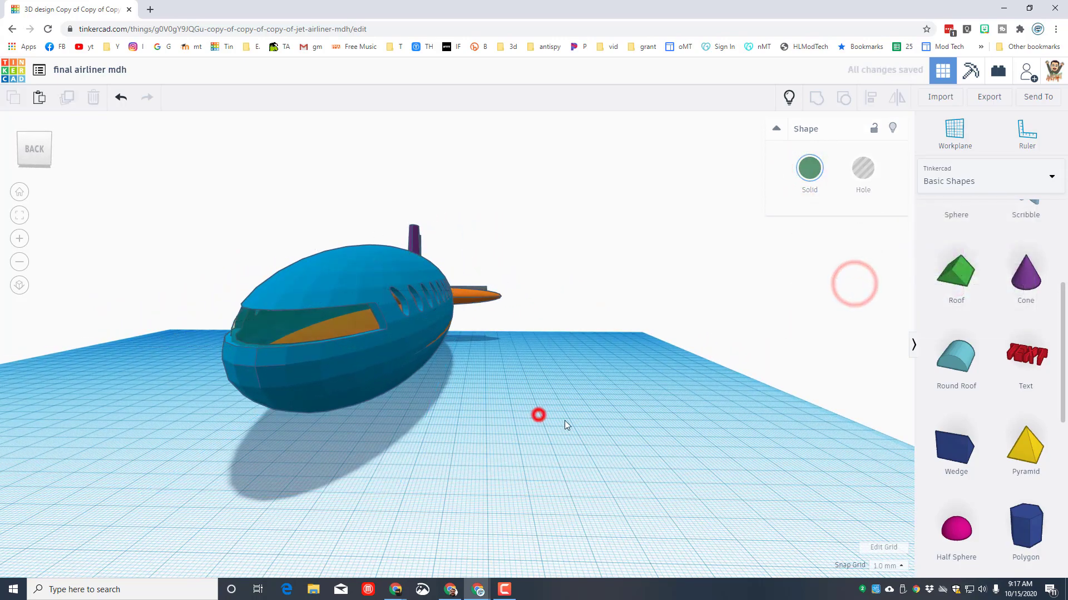
right_click_drag(574, 431, 380, 415)
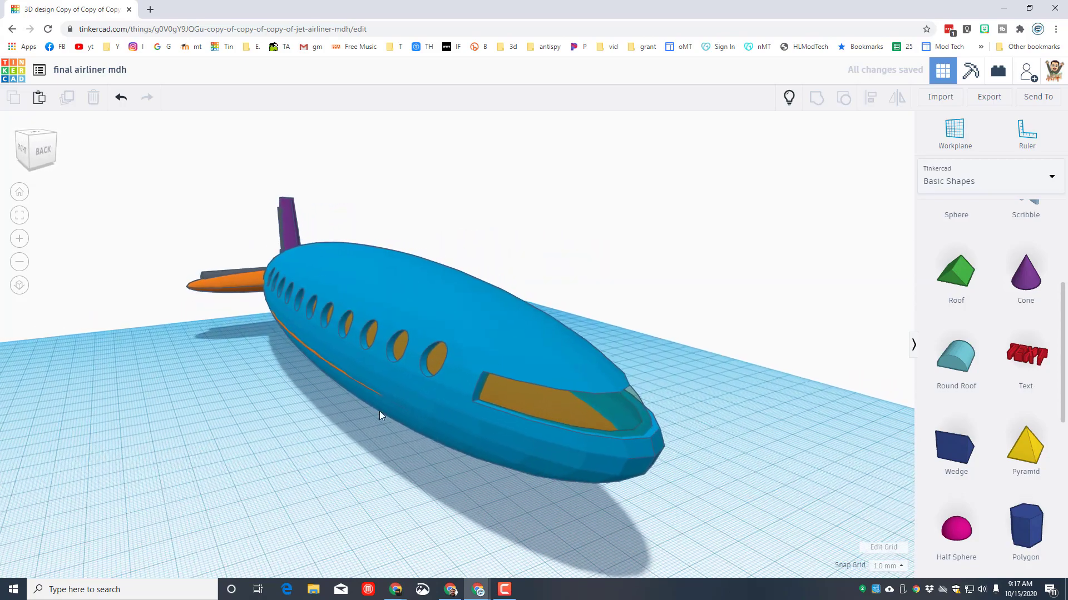
Set the snap grid to 0.25 mm with the fuselage selected.
left_click(319, 356)
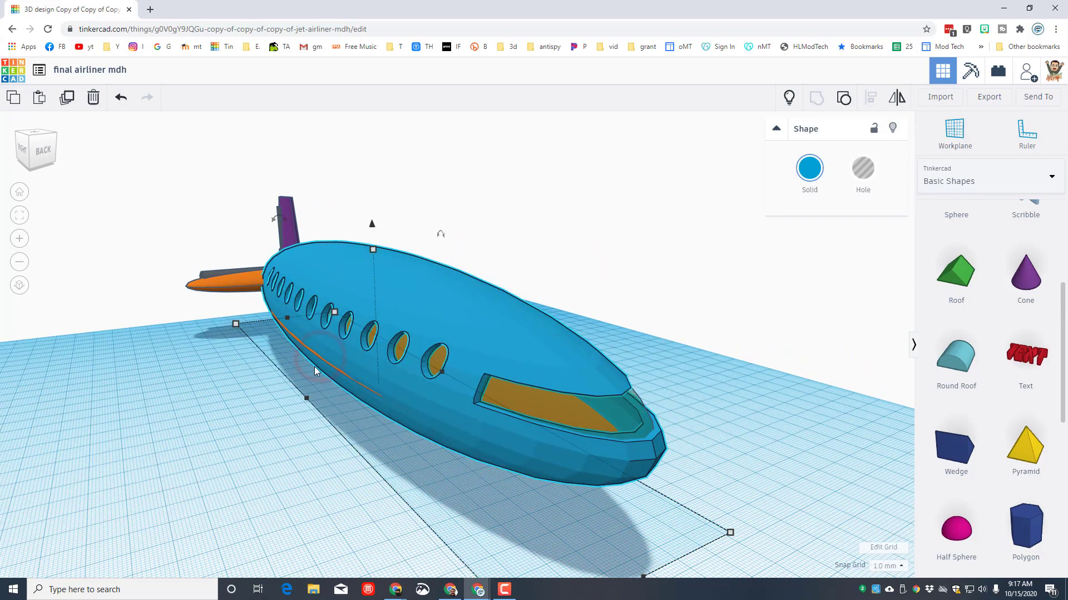
left_click(884, 566)
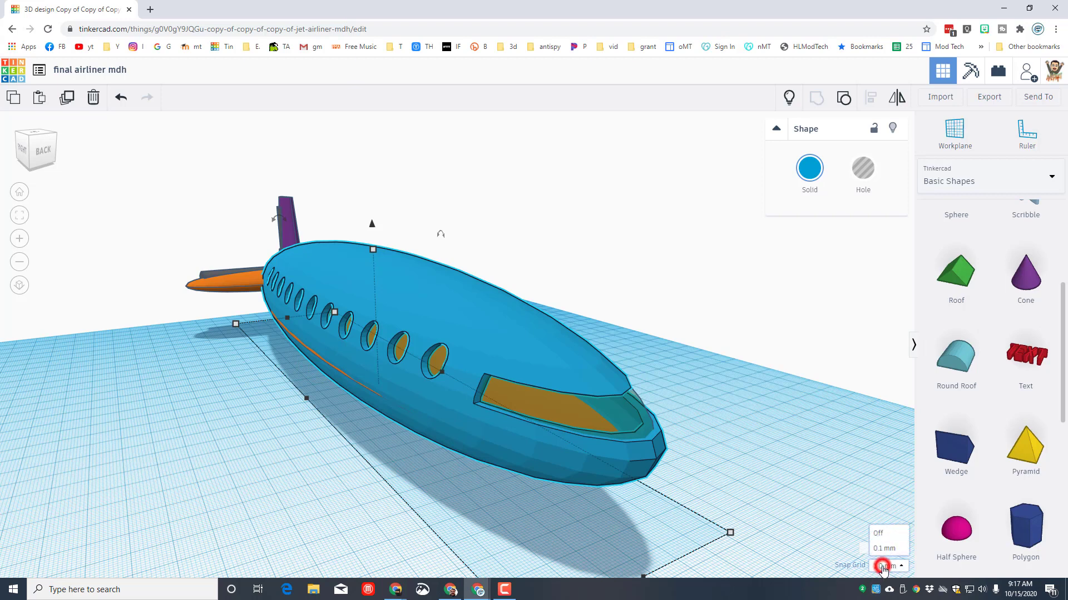
left_click(884, 482)
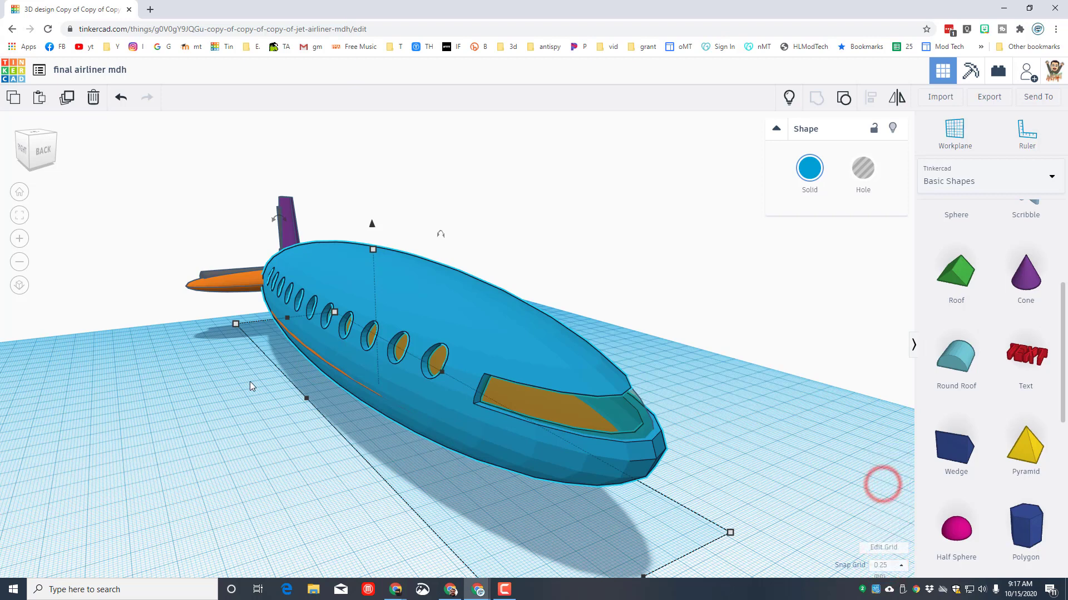
key("ctrl+z")
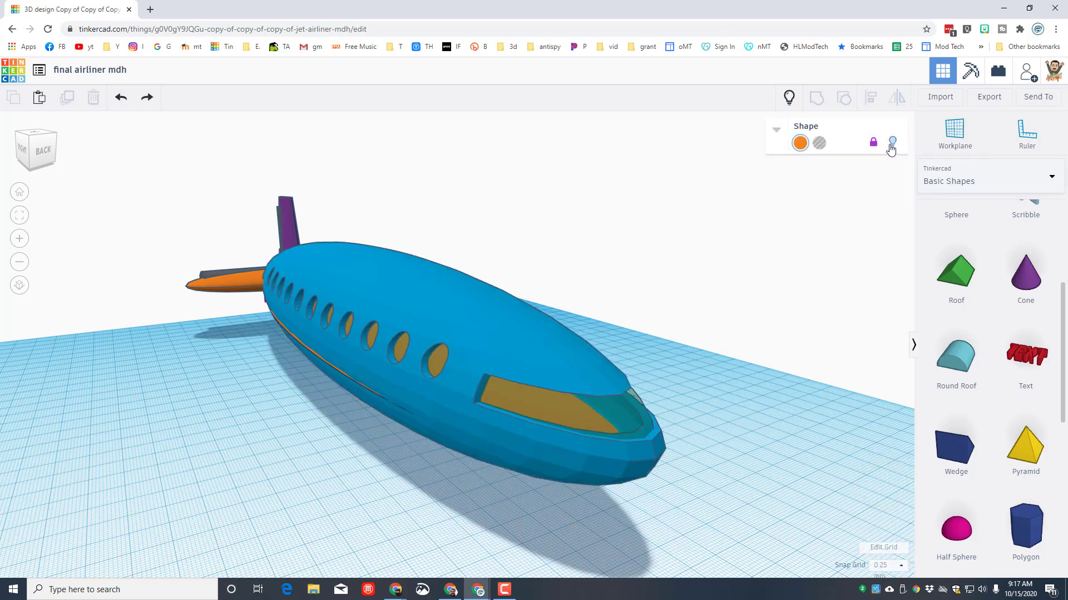
Slightly resize and nudge the fuselage into place, then lock it.
left_click(872, 143)
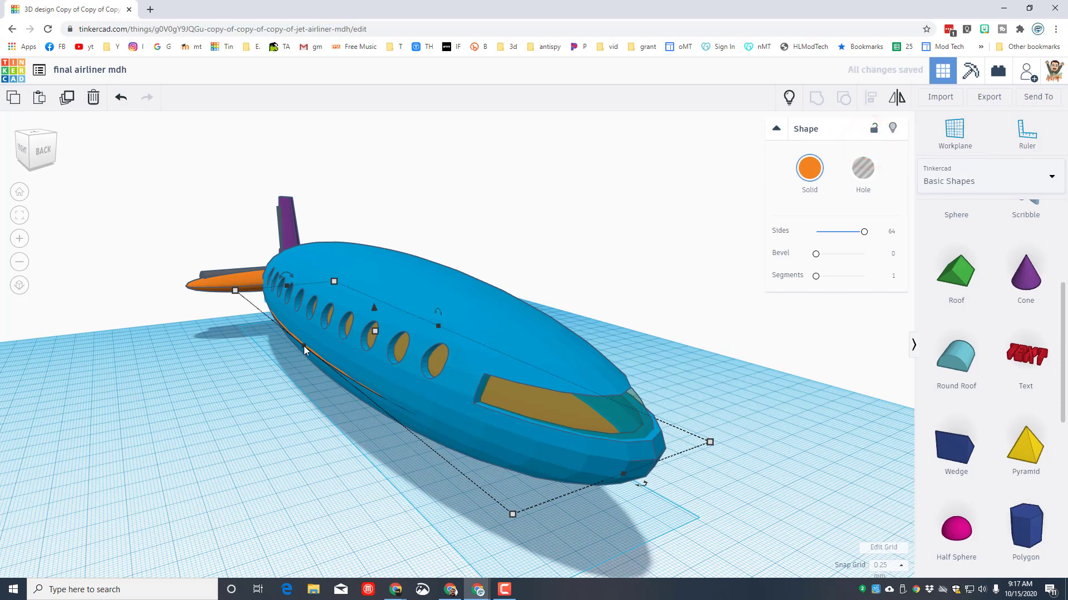
left_click_drag(304, 346, 309, 345)
right_click_drag(645, 331, 473, 332)
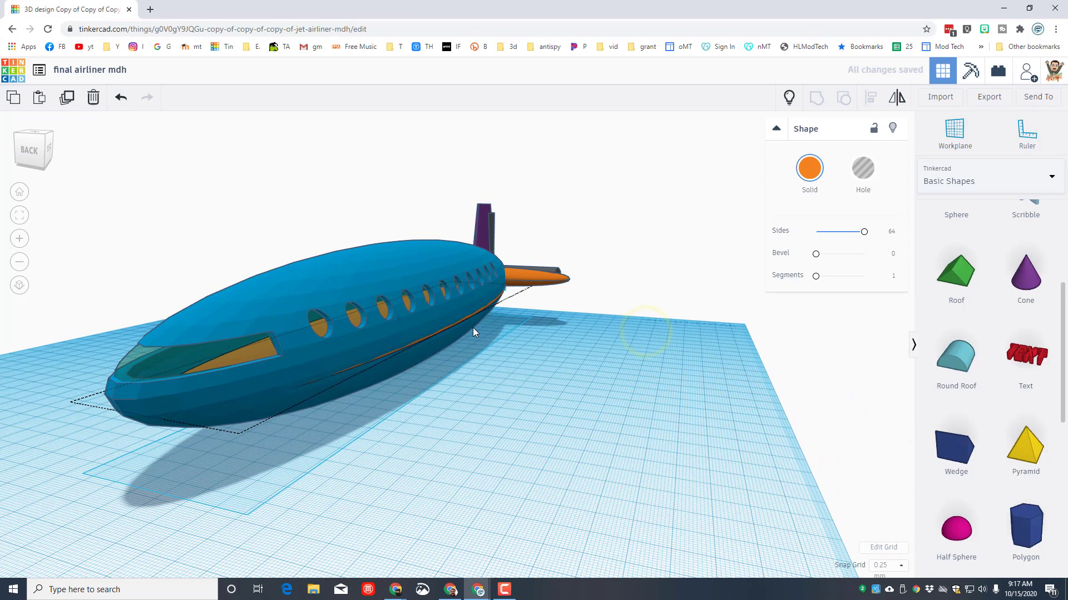
left_click(457, 323)
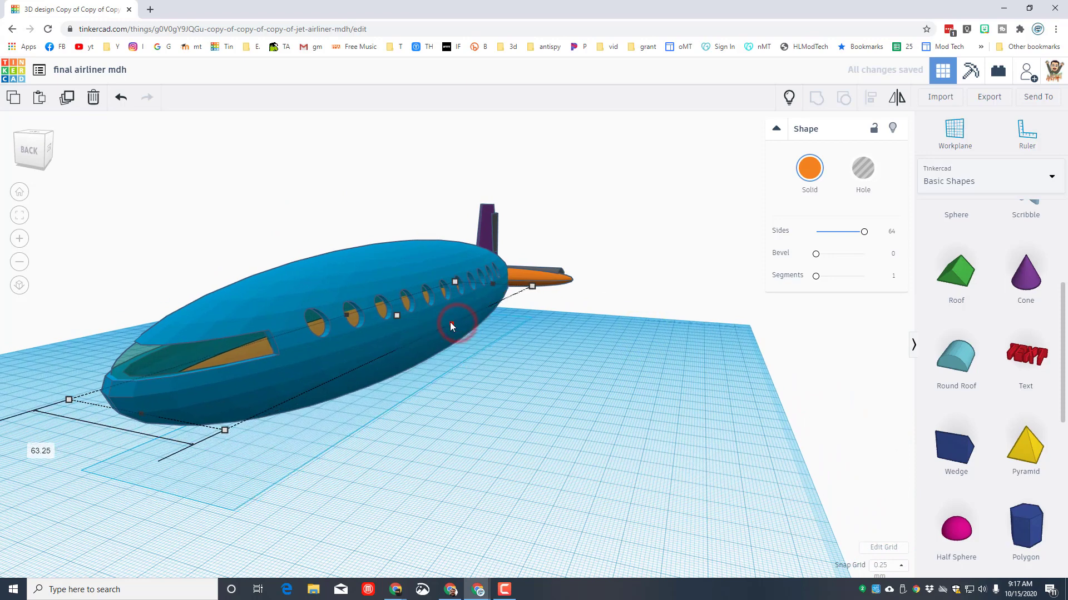
left_click_drag(450, 326, 448, 327)
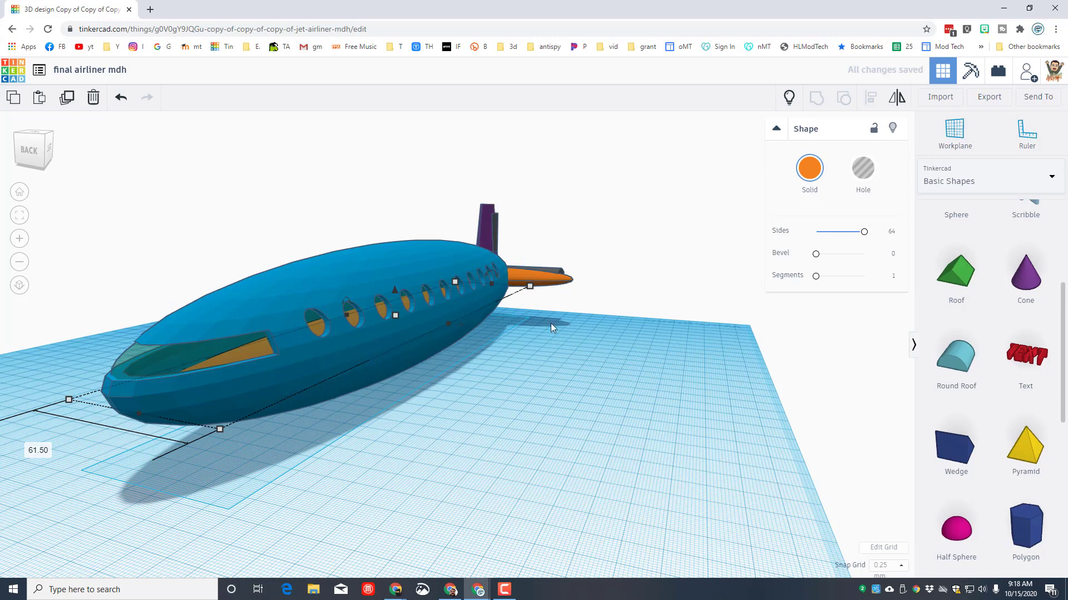
left_click(873, 128)
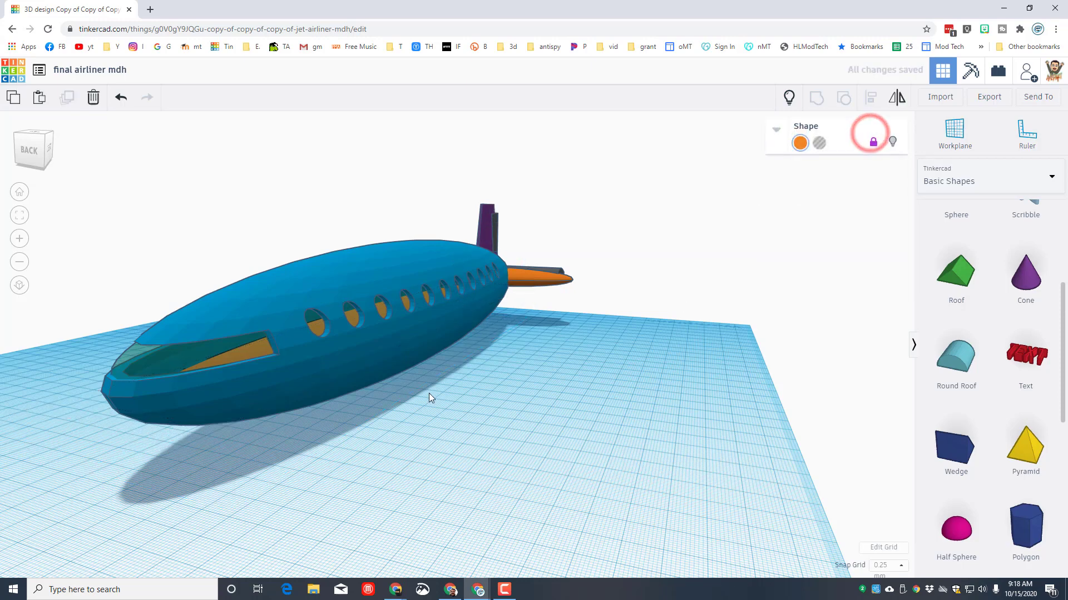
right_click_drag(428, 396, 786, 115)
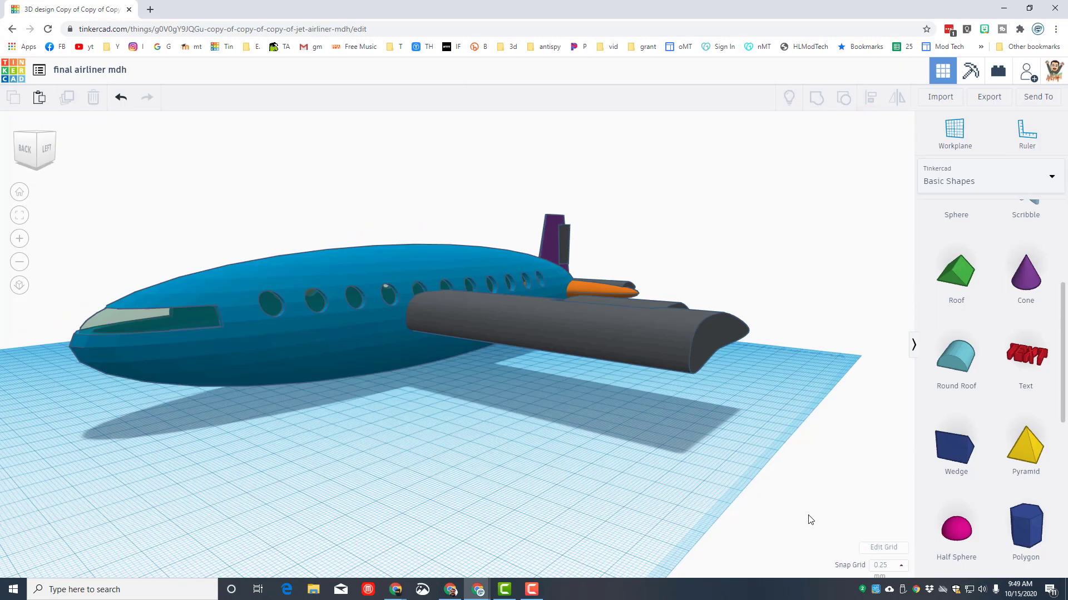
Return the snap grid to 1.0 mm, unhide the wings, and inspect the airliner.
left_click(887, 566)
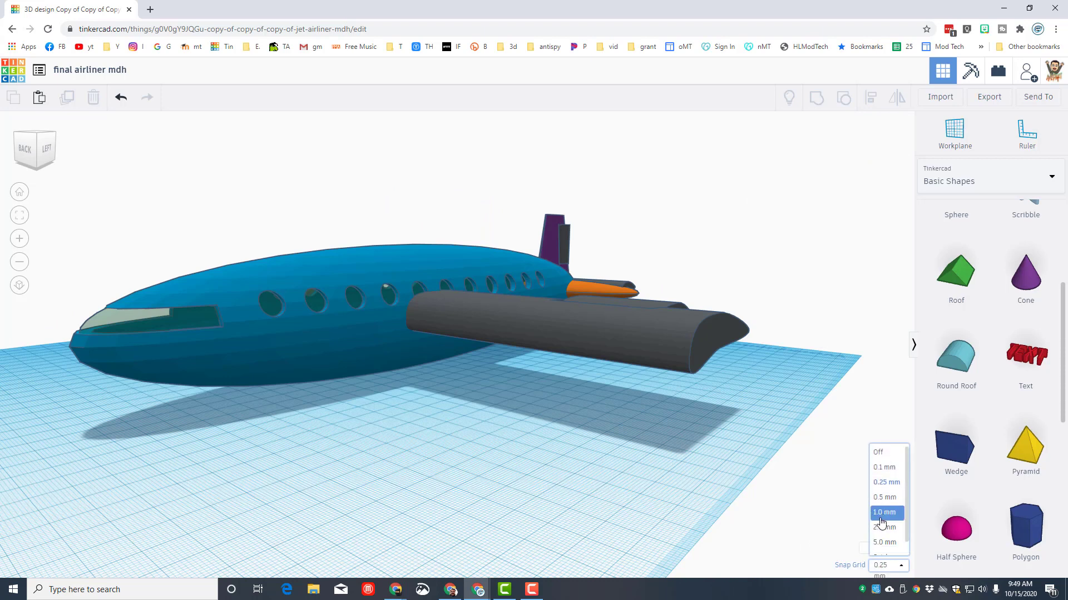
left_click(861, 523)
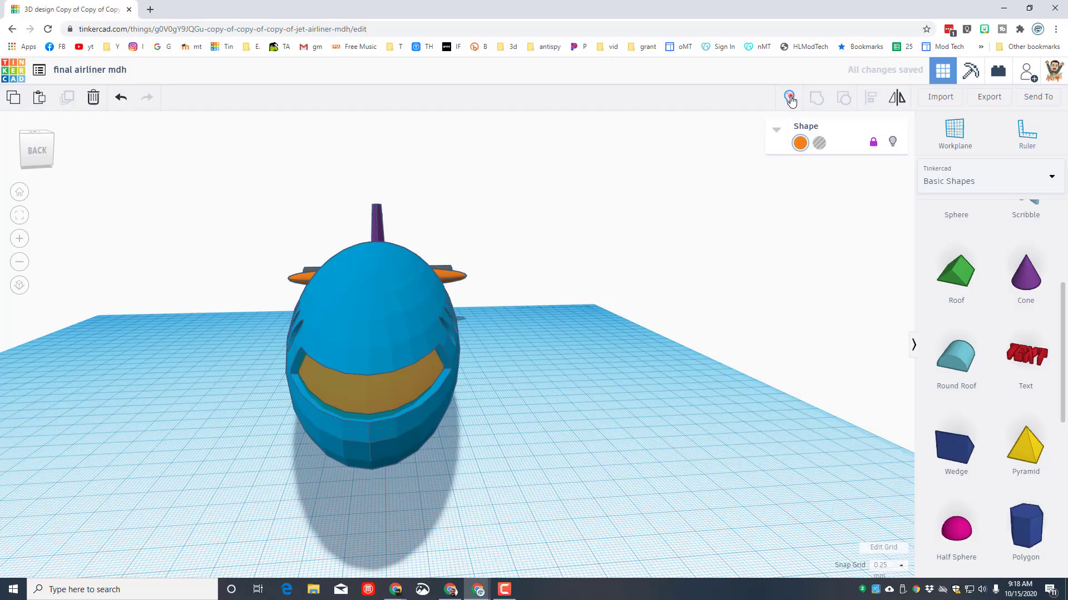
left_click(788, 97)
right_click_drag(634, 348, 615, 396)
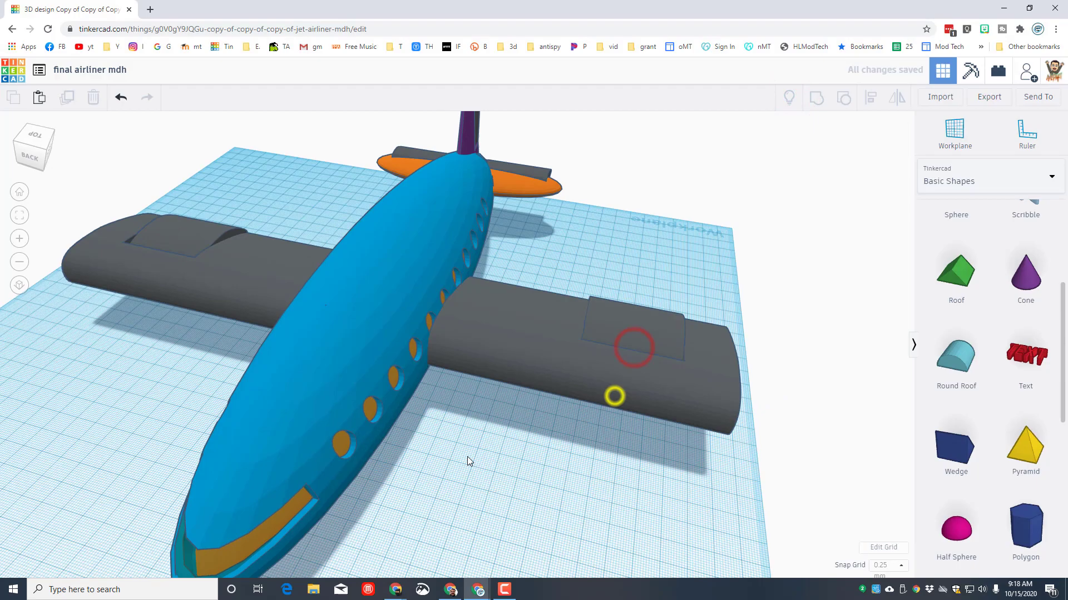
right_click_drag(467, 456, 262, 422)
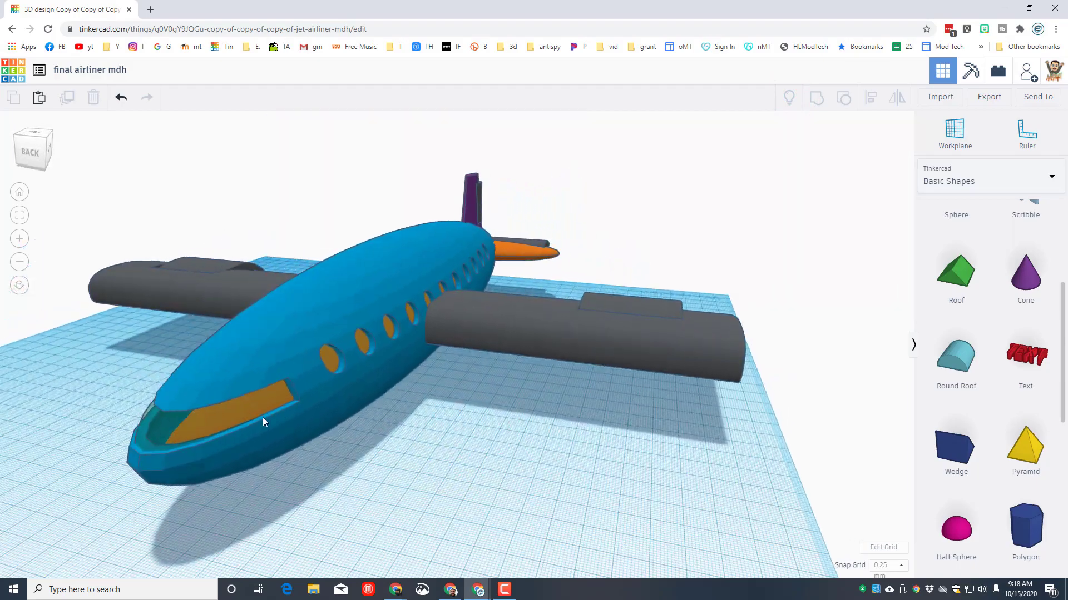
right_click_drag(305, 451, 353, 430)
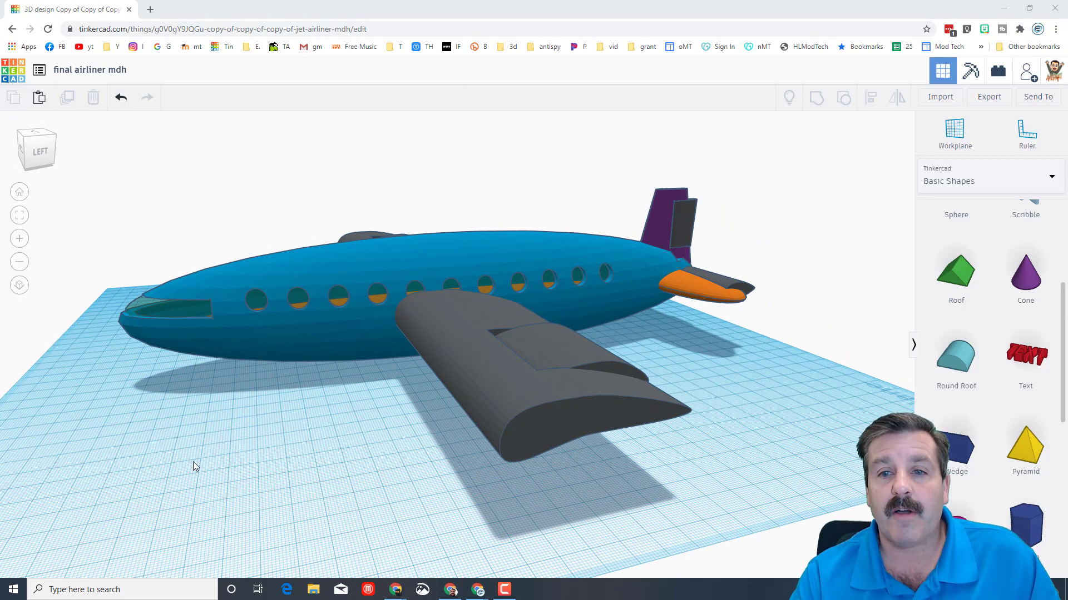
right_click_drag(192, 462, 263, 458)
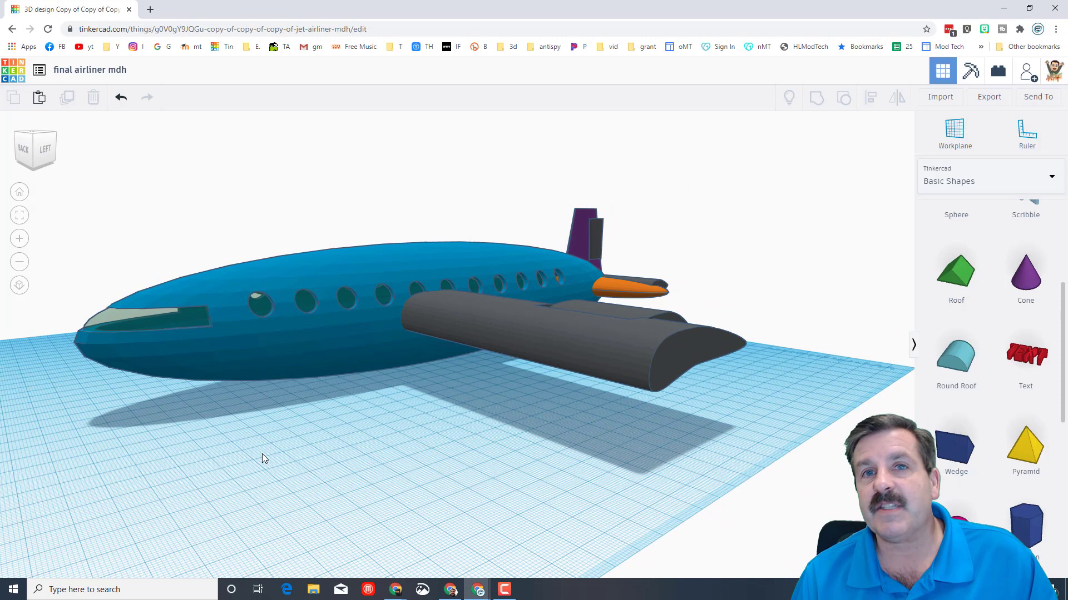